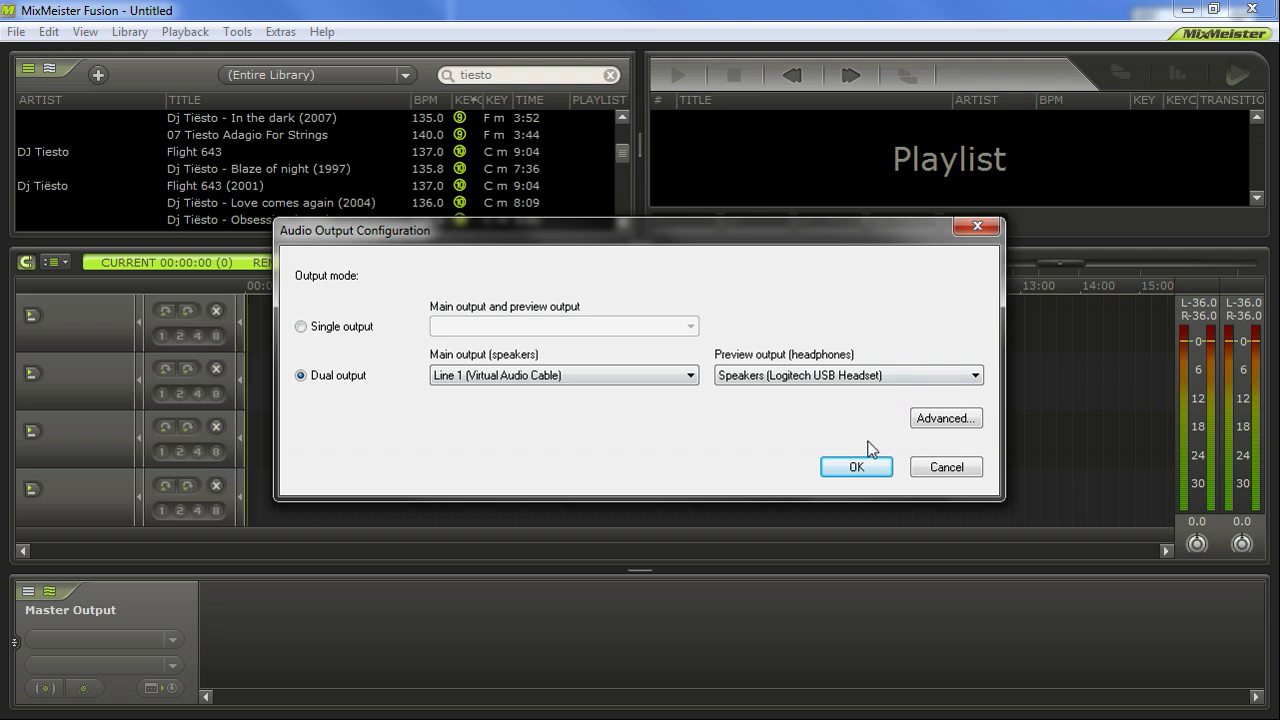
# Accept dual audio output with Line 1 (Virtual Audio Cable) as main output and Speakers (Logitech USB Headset) as preview output.
pyautogui.click(870, 468)
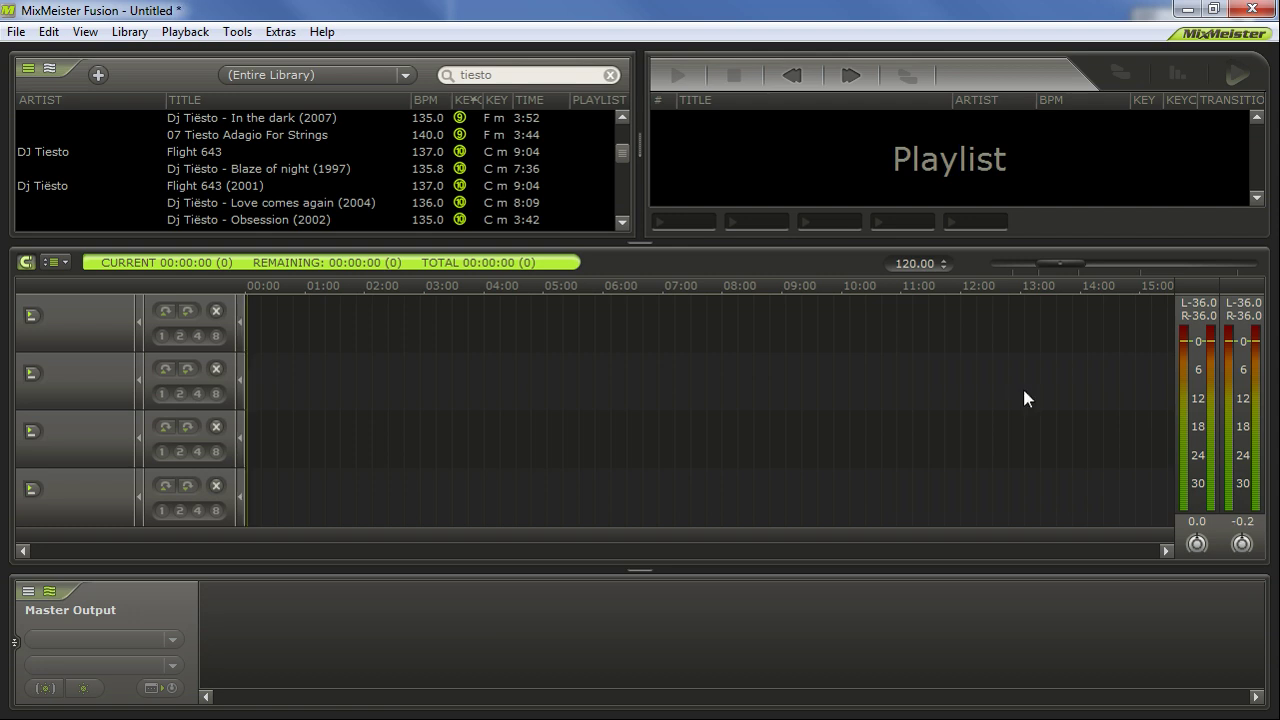
# Add the Classic Master Limiter effect to the master output and set its level to -2.5 dB.
pyautogui.click(47, 67)
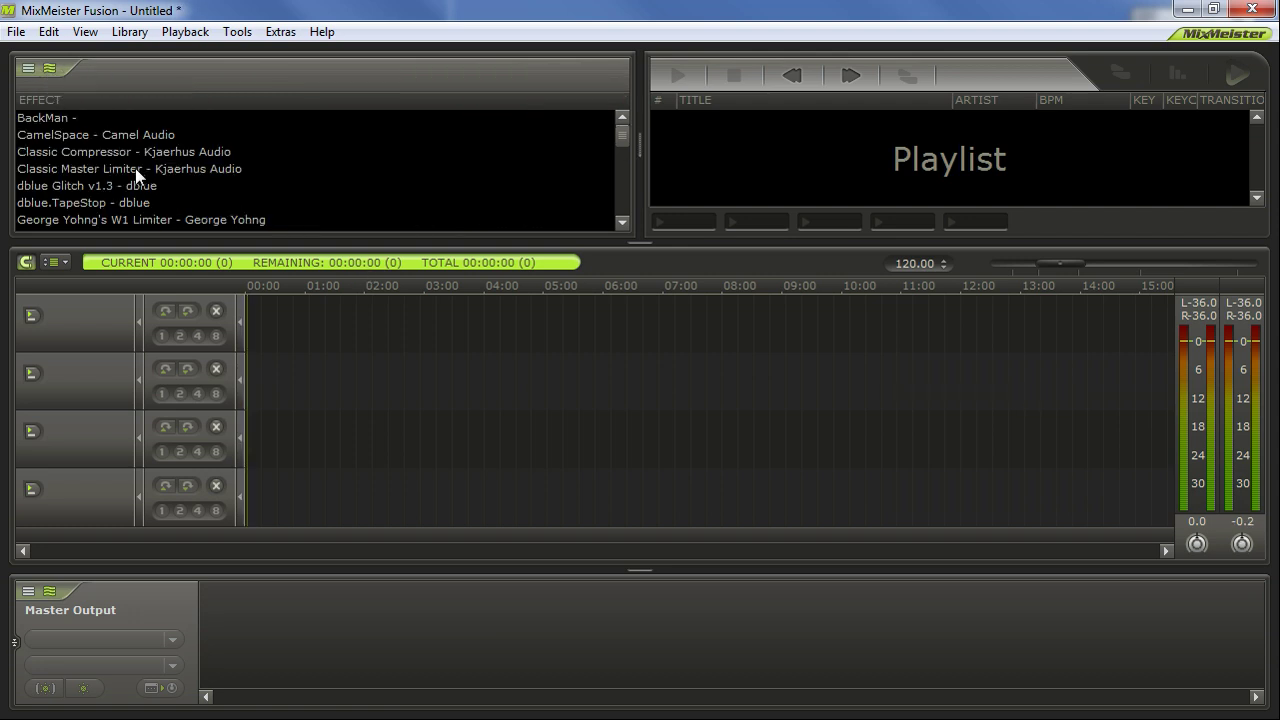
pyautogui.moveTo(121, 172); pyautogui.dragTo(1198, 308)
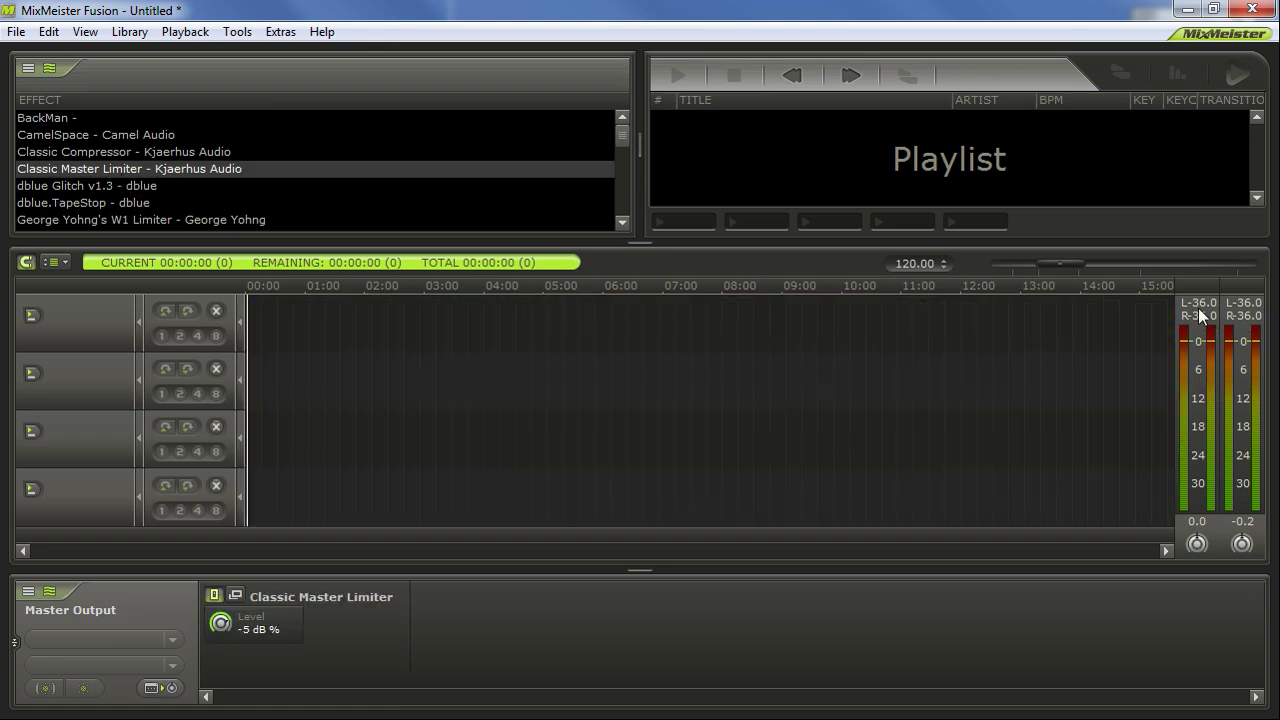
pyautogui.click(262, 640)
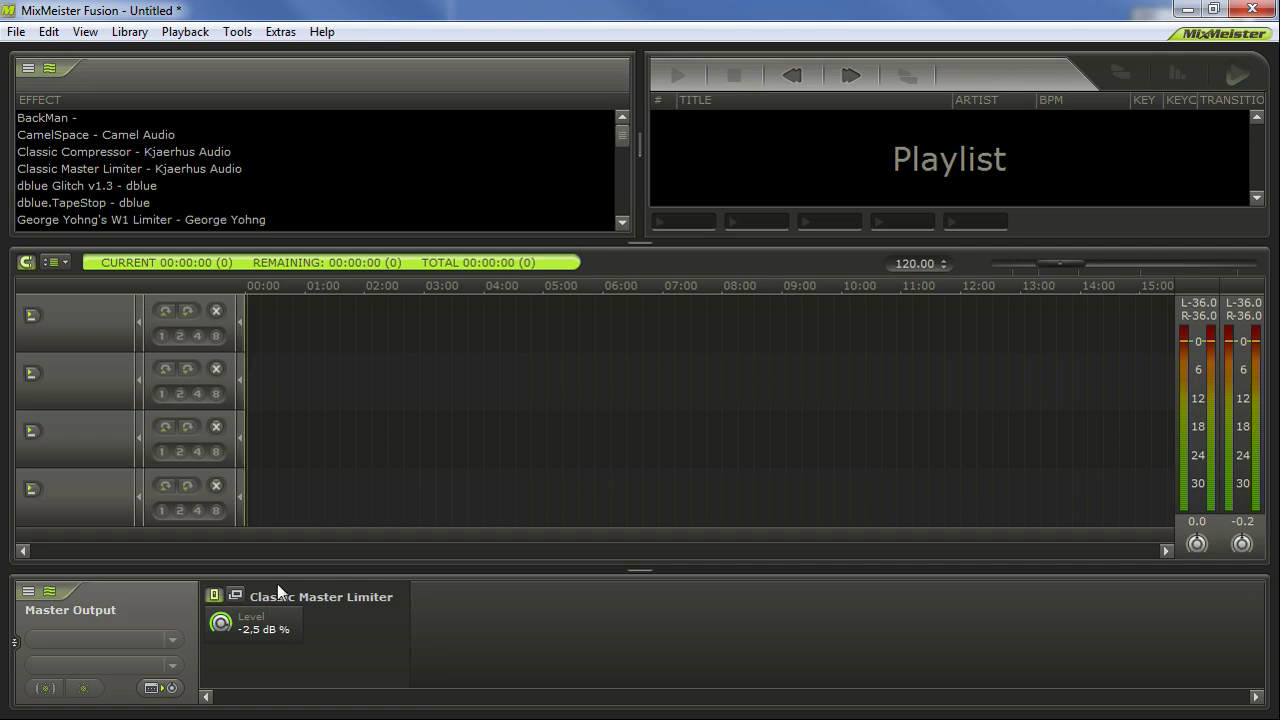
# Show the song library again and limit it to the 000 Supertrance playlist.
pyautogui.click(28, 70)
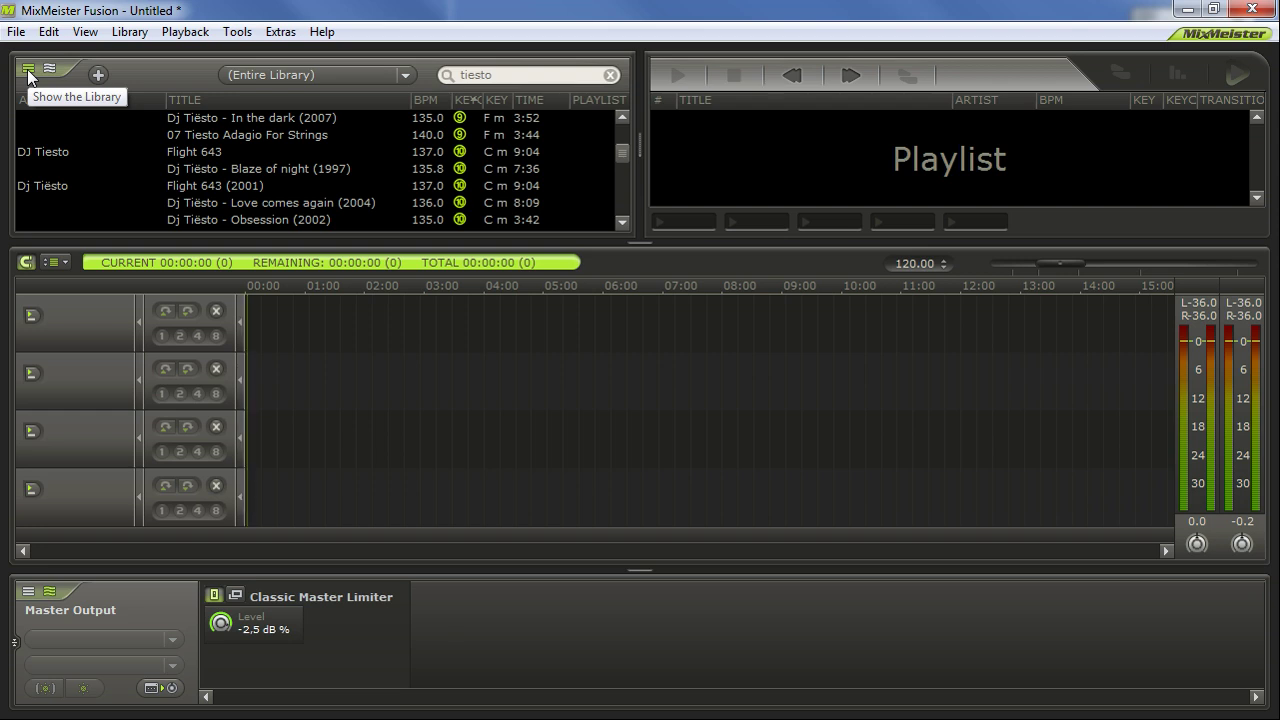
pyautogui.click(314, 72)
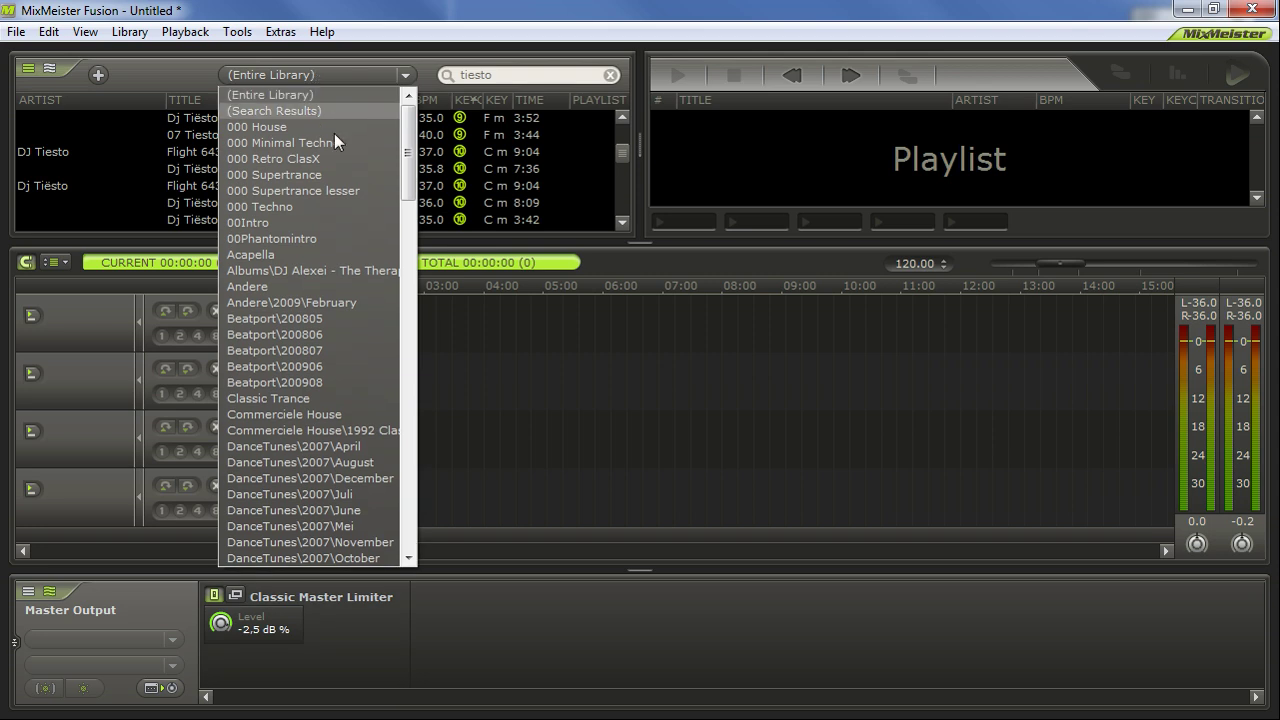
pyautogui.click(312, 176)
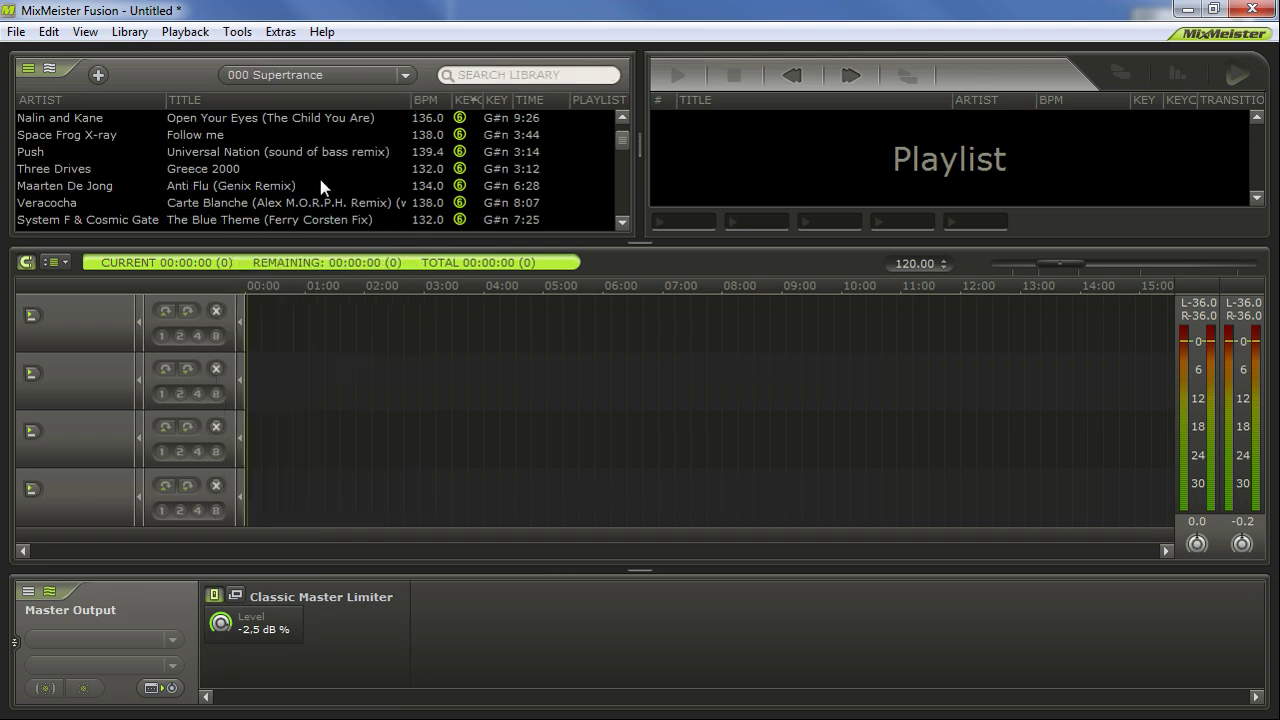
# Find Resound (Original Mix) in the 000 Supertrance songs and place it at the start of the first timeline track.
pyautogui.click(622, 223)
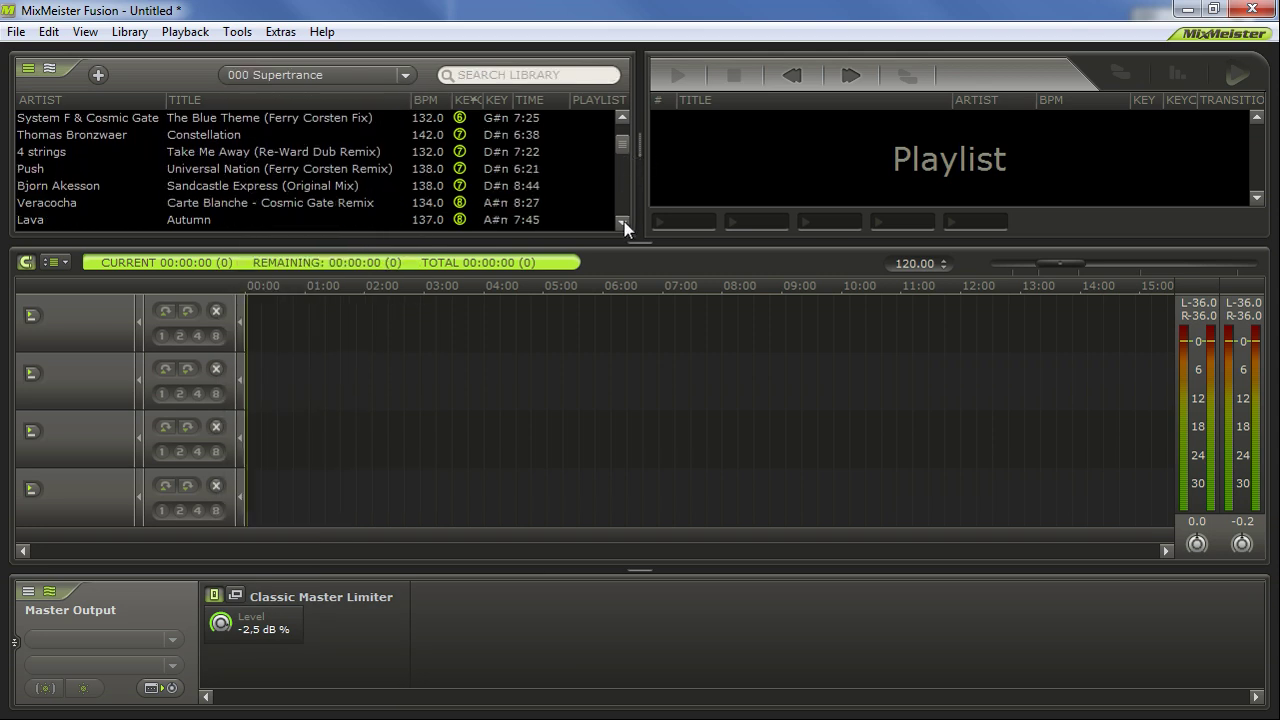
pyautogui.scroll(-8, 622, 170)
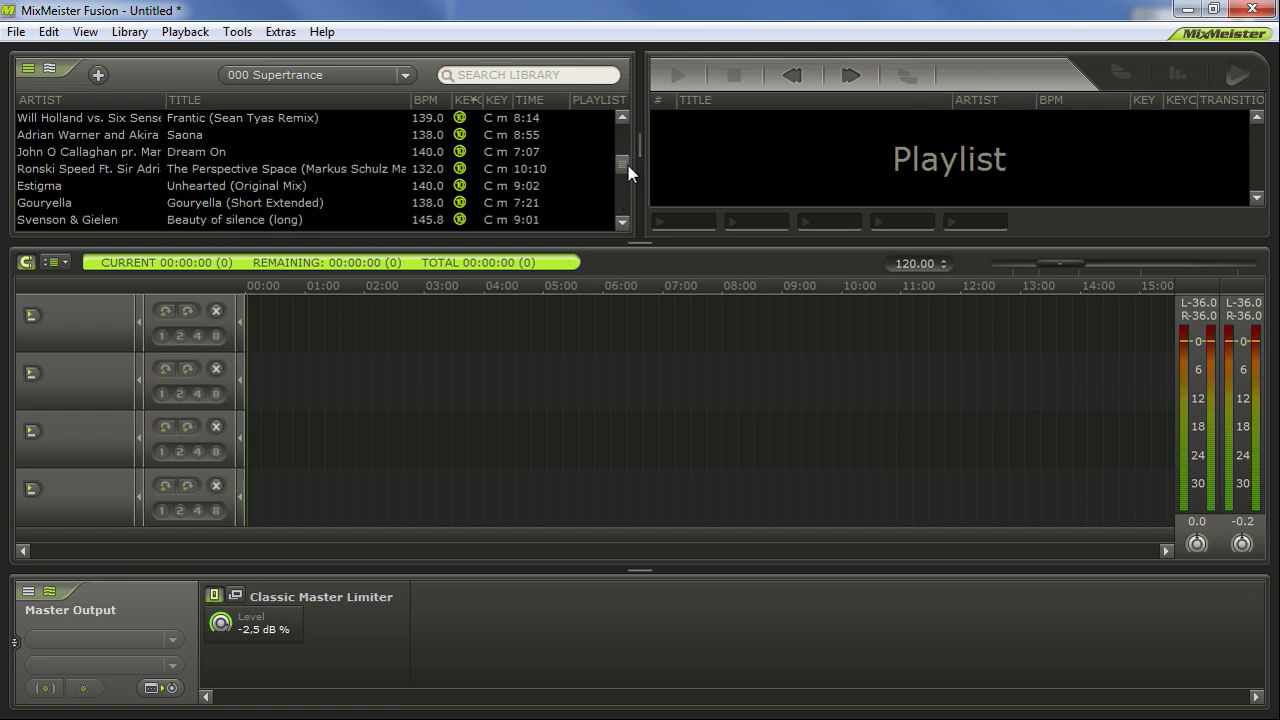
pyautogui.click(325, 176)
pyautogui.scroll(-2, 325, 177)
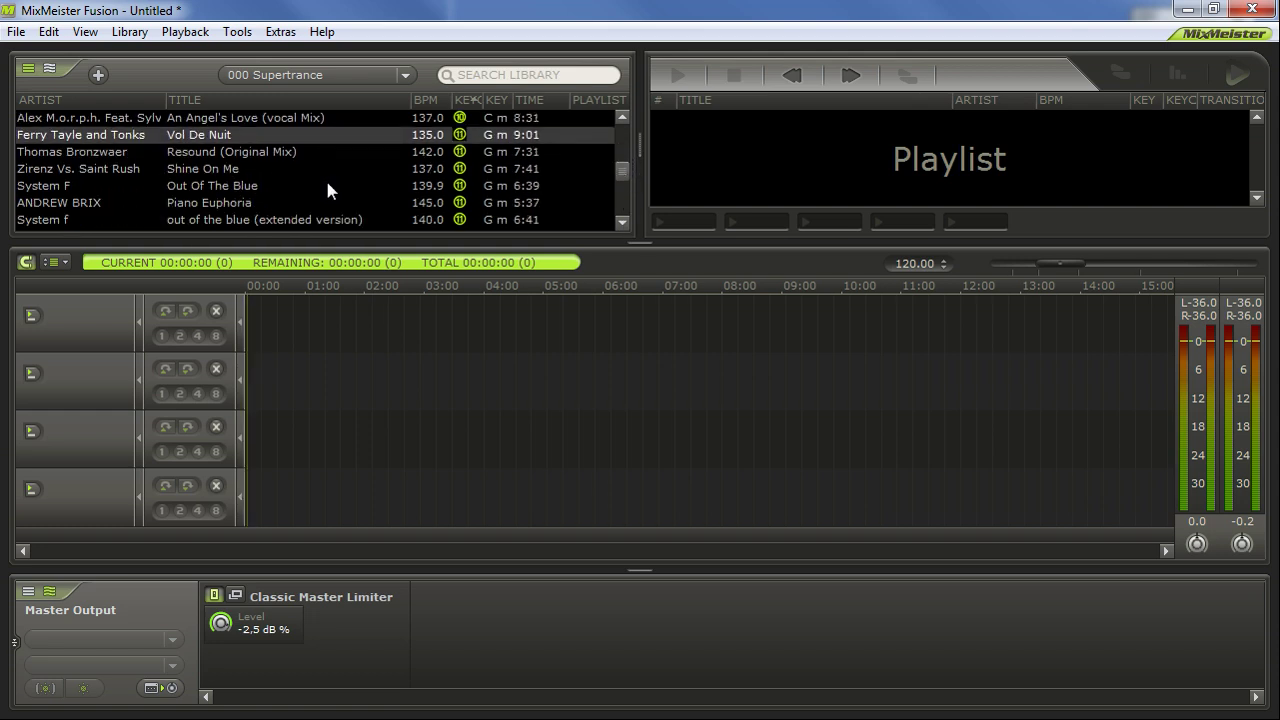
pyautogui.scroll(-3, 325, 177)
pyautogui.scroll(-5, 327, 183)
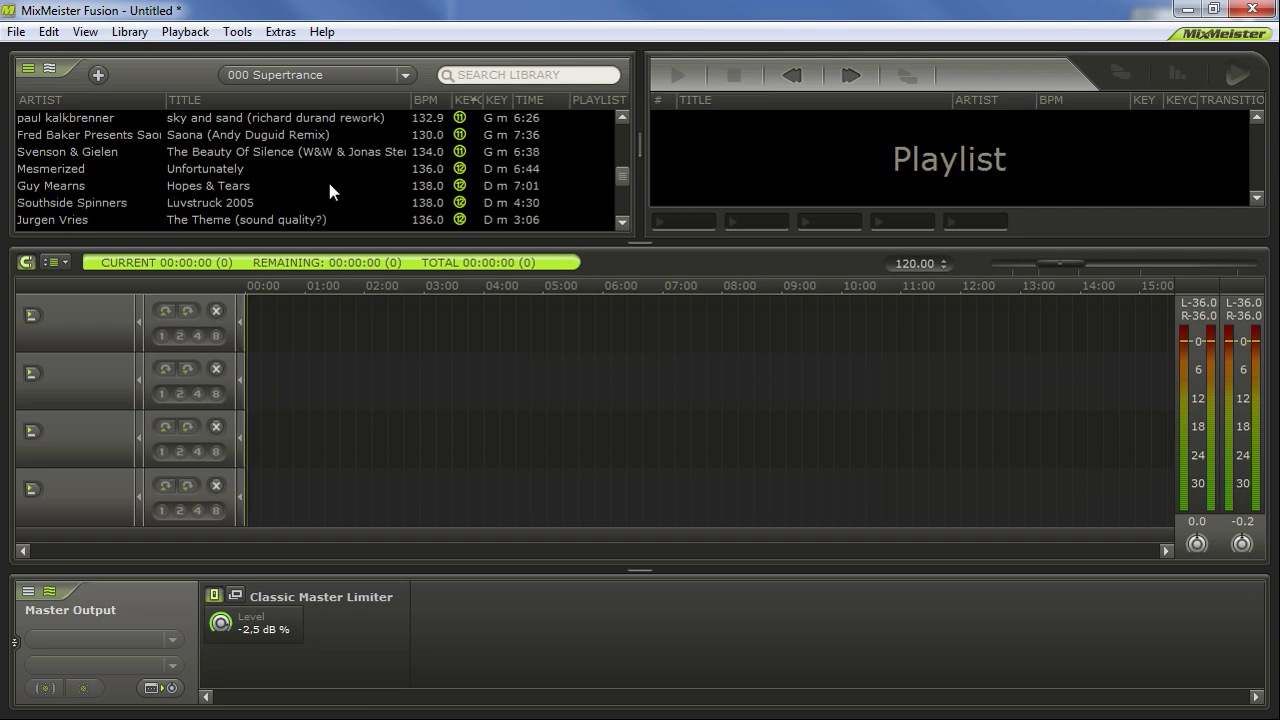
pyautogui.scroll(1, 329, 185)
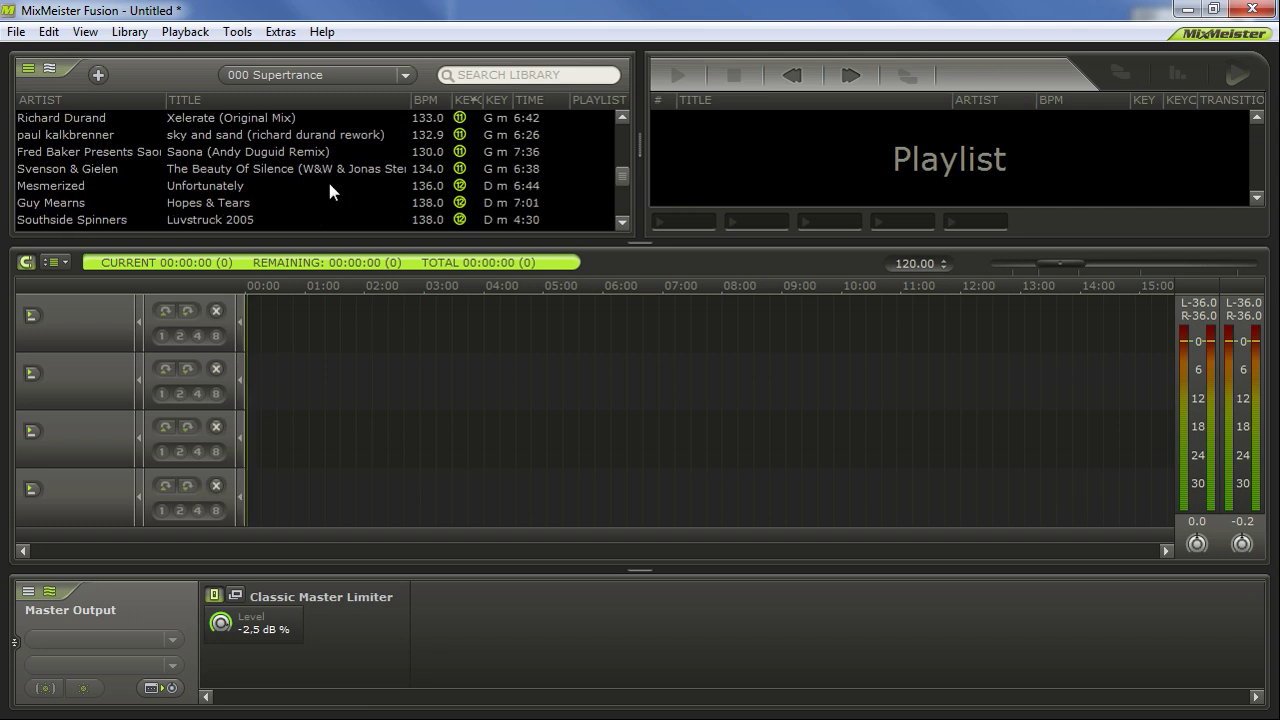
pyautogui.scroll(2, 329, 185)
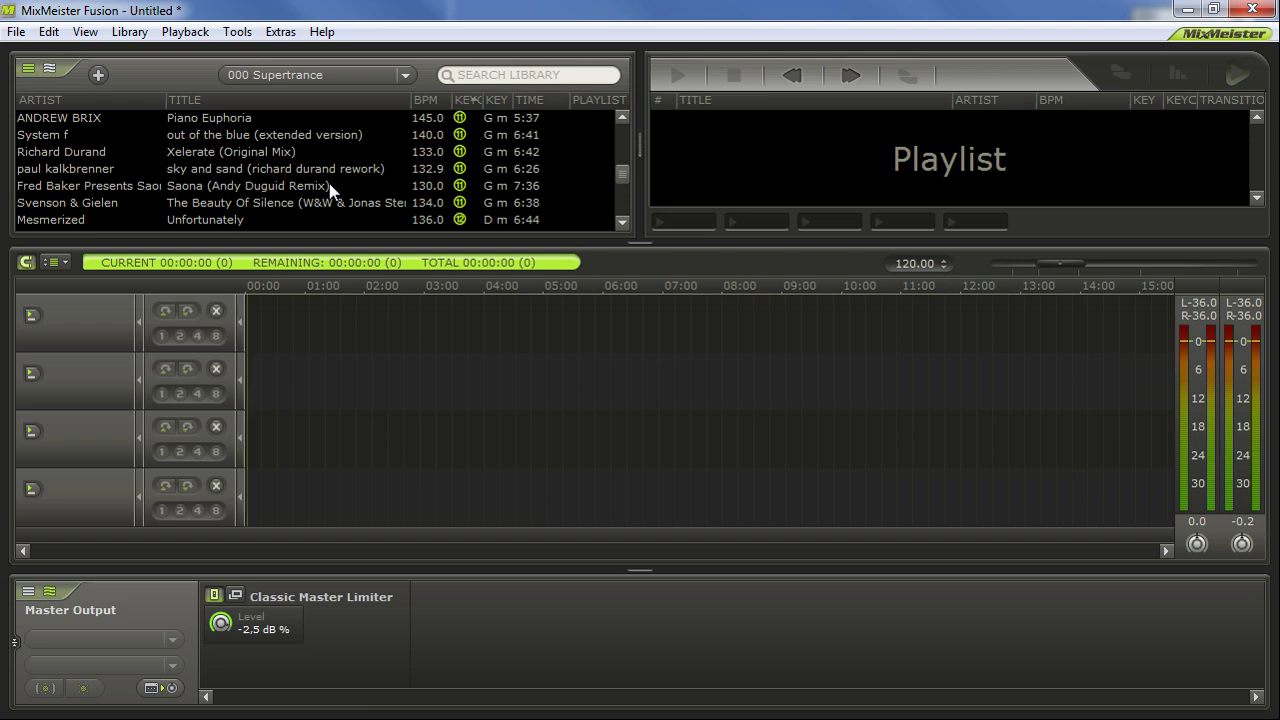
pyautogui.scroll(2, 329, 185)
pyautogui.scroll(2, 329, 185)
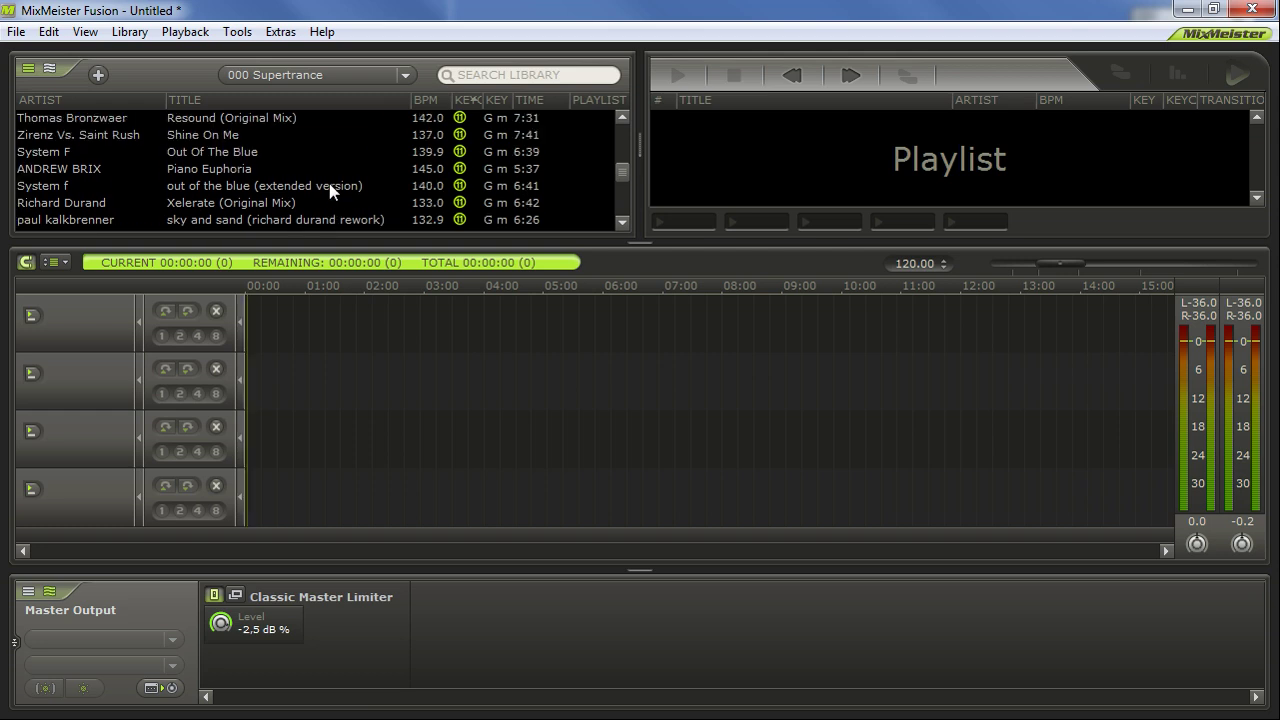
pyautogui.click(274, 141)
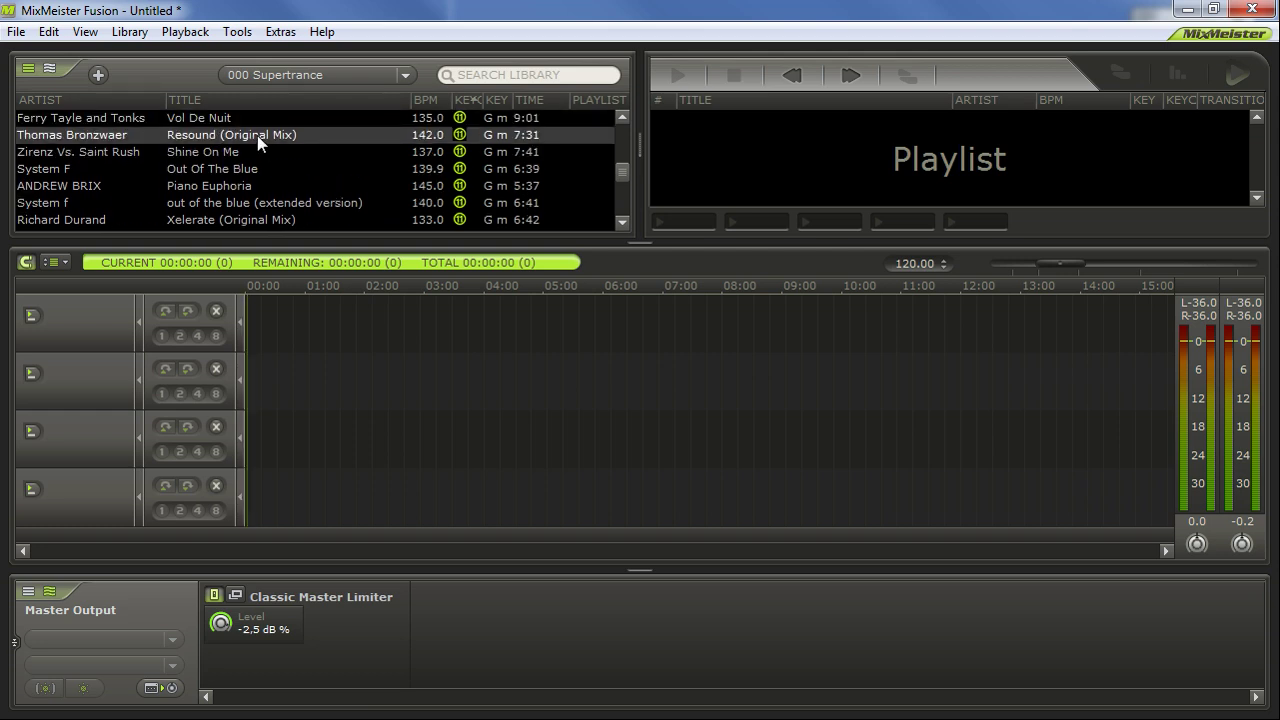
pyautogui.moveTo(257, 135); pyautogui.dragTo(362, 315)
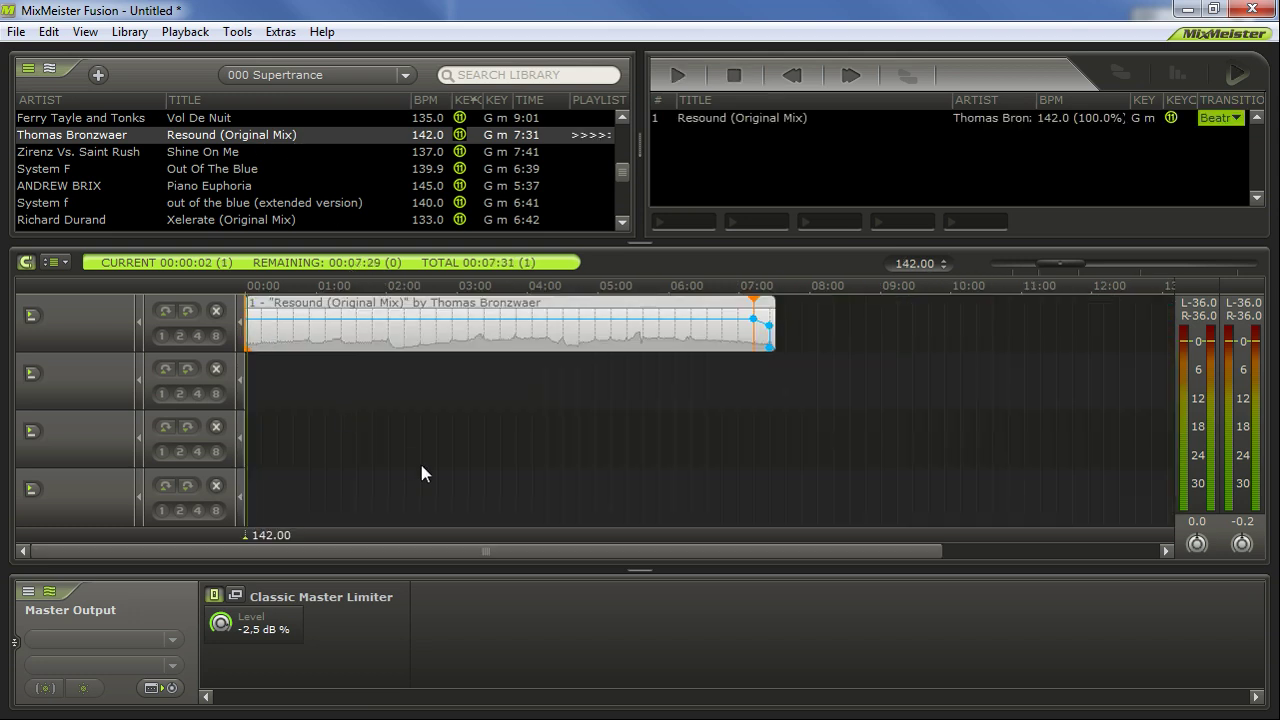
# Set the tempo marker at the start of the timeline to 140 BPM.
pyautogui.doubleClick(266, 535)
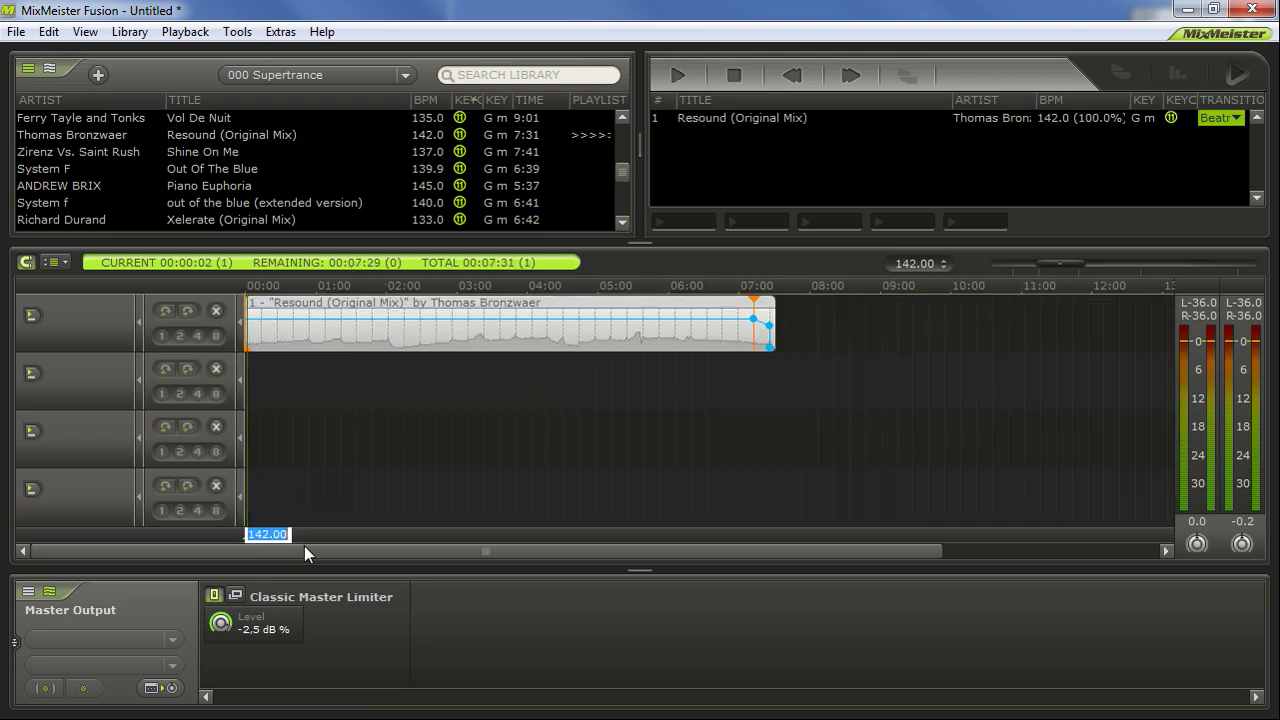
pyautogui.write('140')
pyautogui.press('Return')
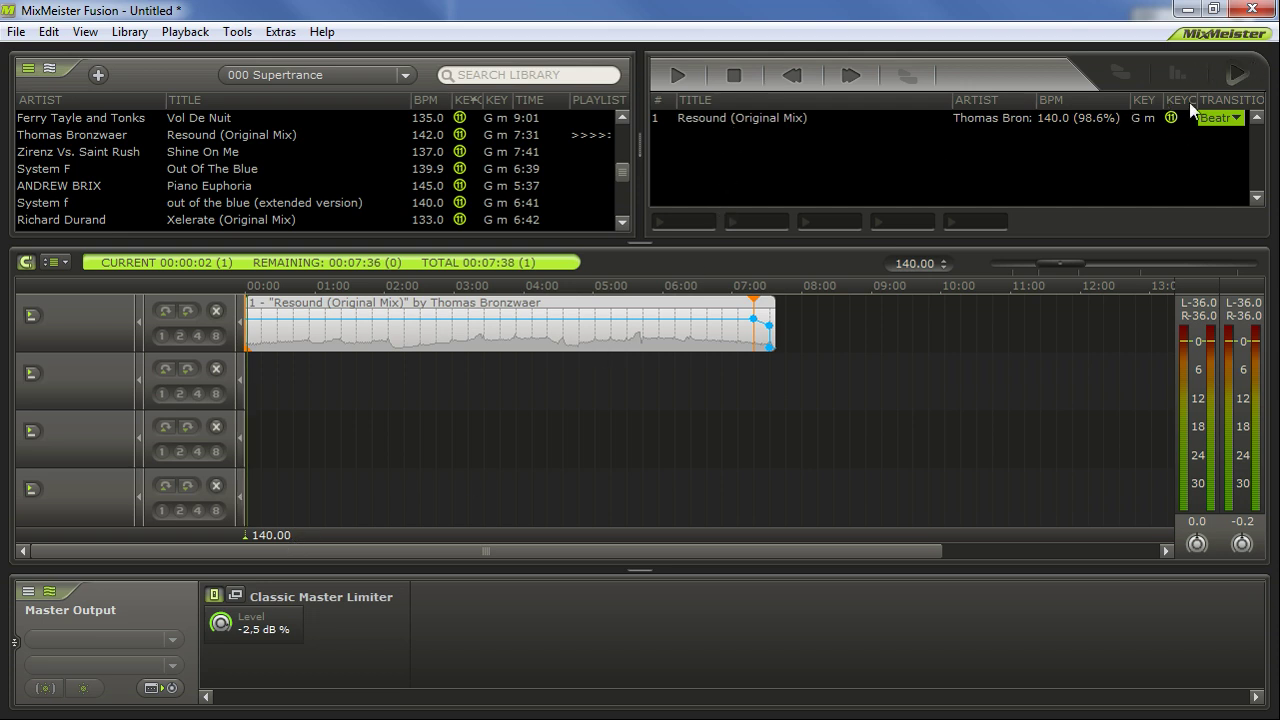
# Start live playback of the mix from the beginning of Resound (Original Mix).
pyautogui.click(1245, 79)
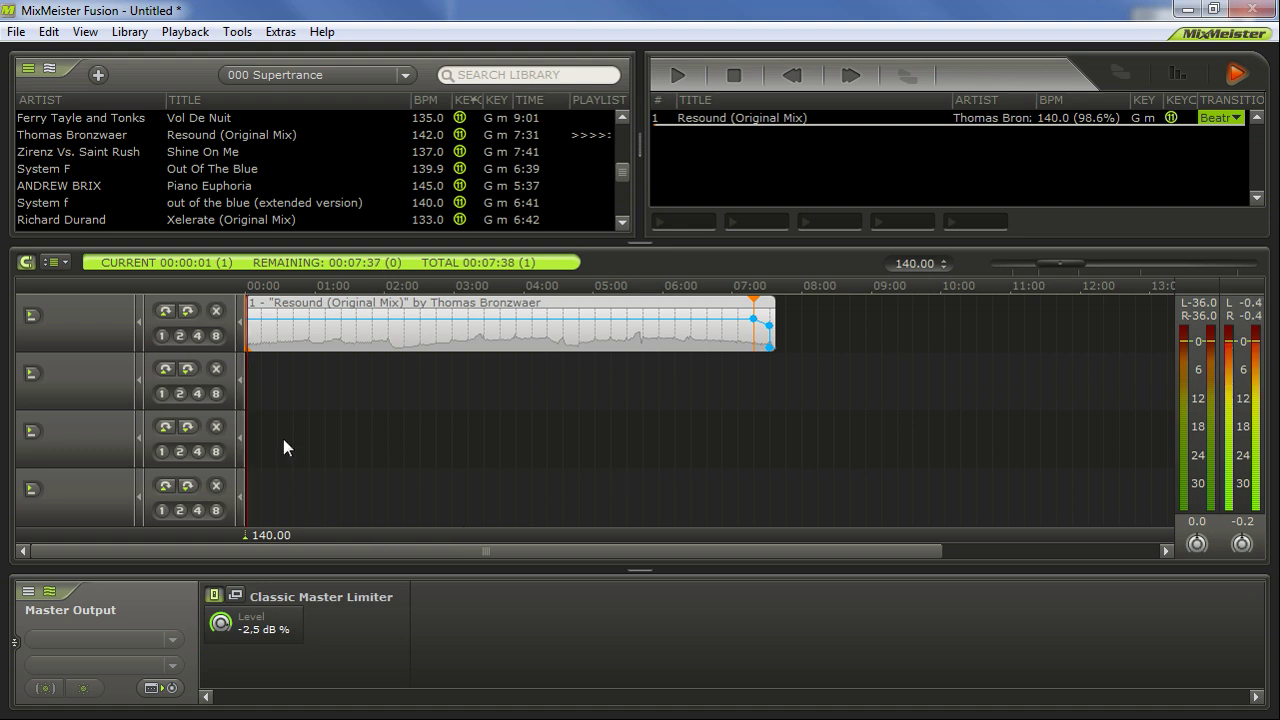
pyautogui.scroll(2, 283, 439)
pyautogui.moveTo(250, 550); pyautogui.dragTo(203, 549)
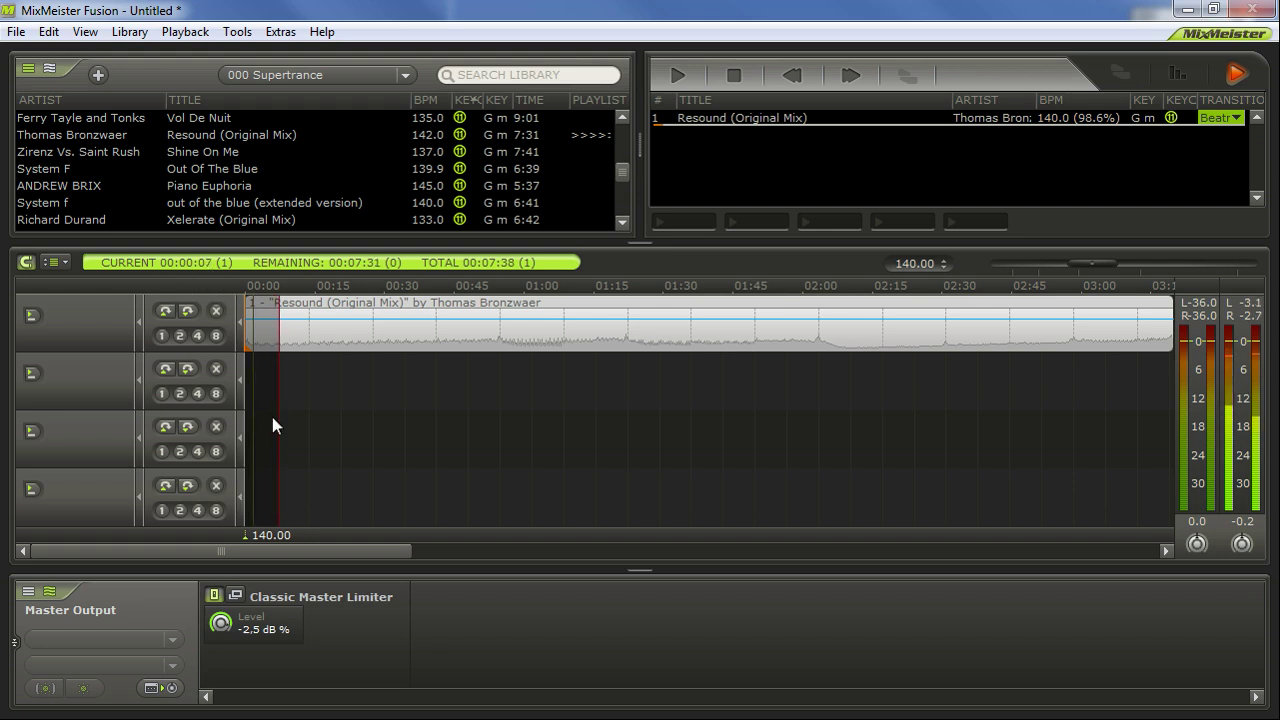
pyautogui.scroll(-2, 394, 464)
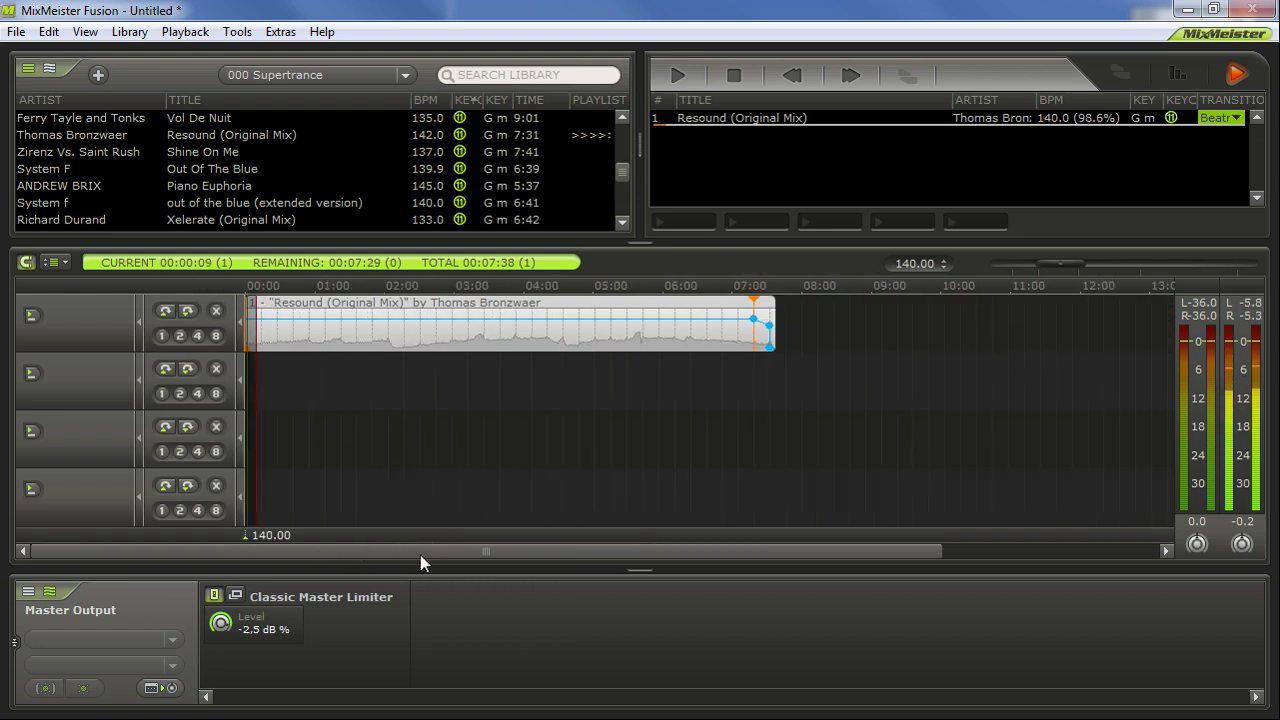
# Preview the song in the headphones from around one minute and split it at about 00:55.
pyautogui.scroll(1, 322, 391)
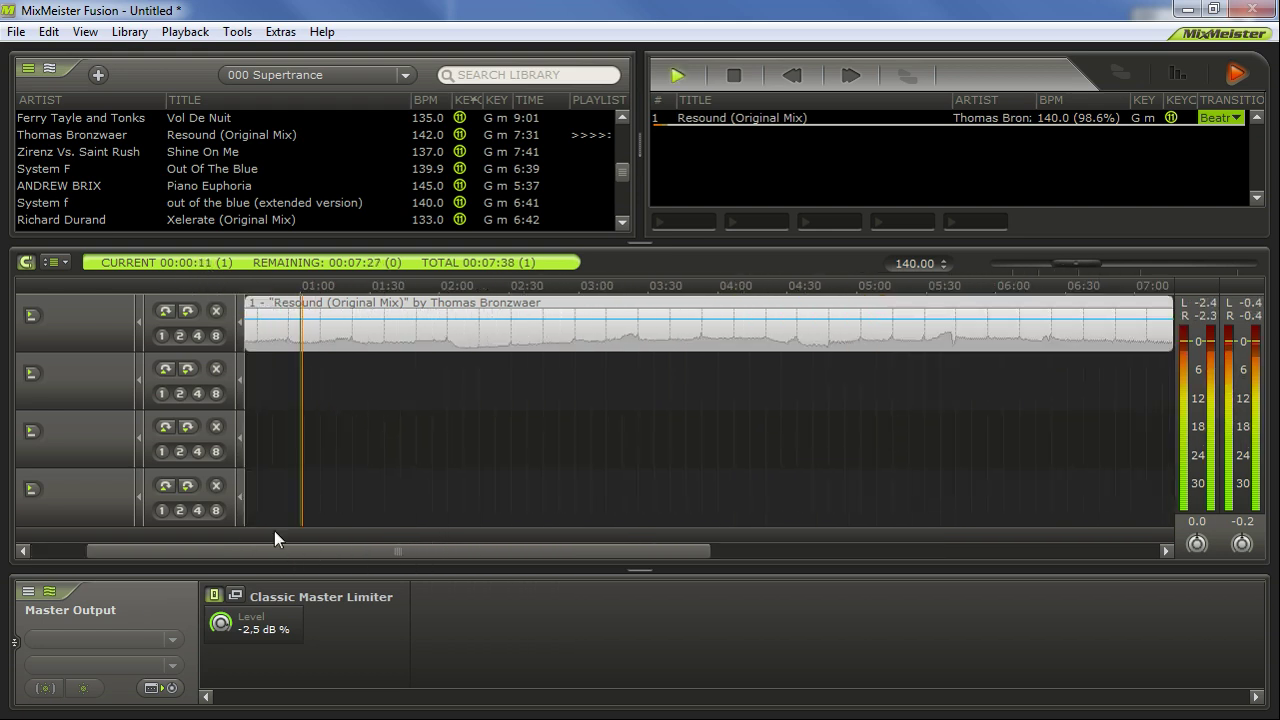
pyautogui.moveTo(289, 554); pyautogui.dragTo(225, 554)
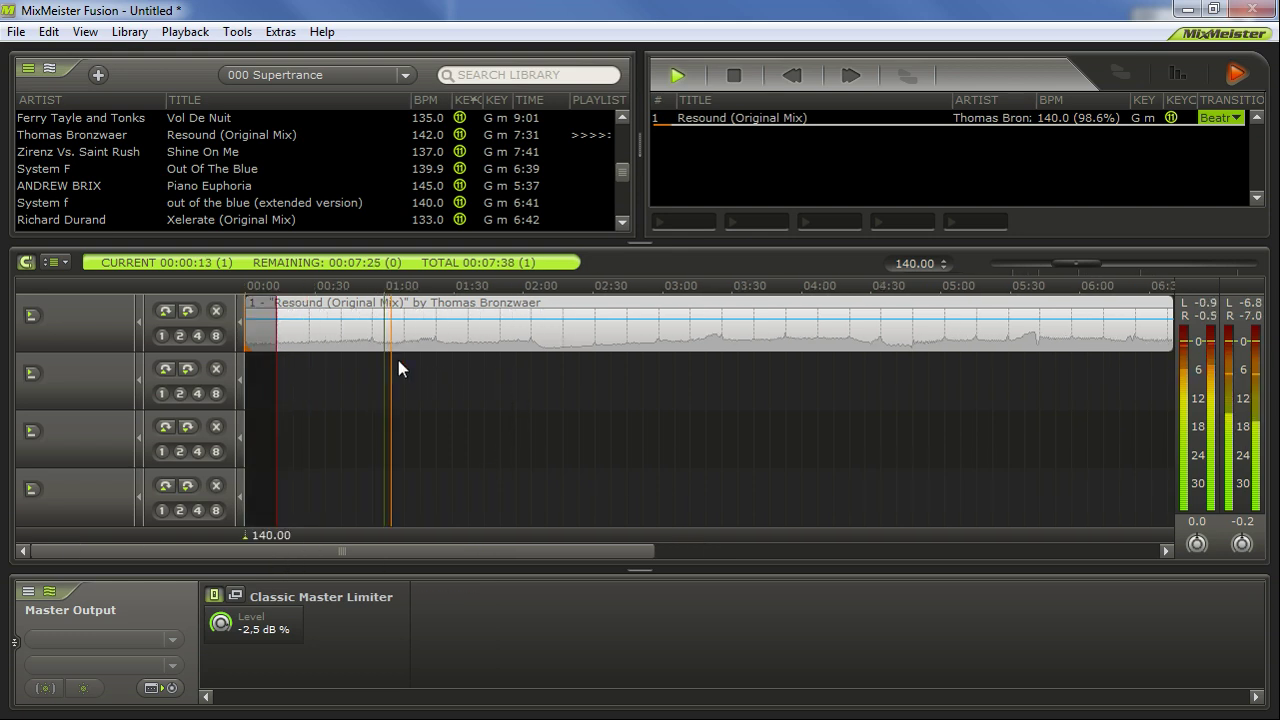
pyautogui.scroll(1, 366, 356)
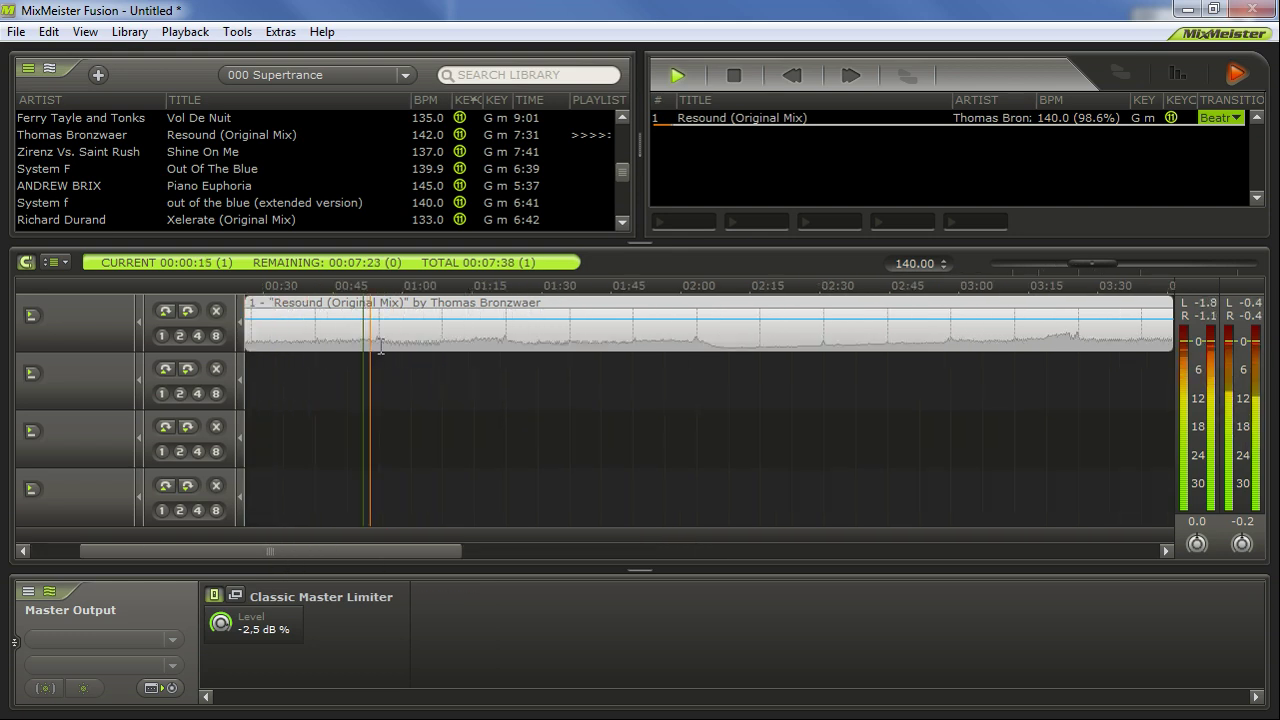
pyautogui.click(380, 345)
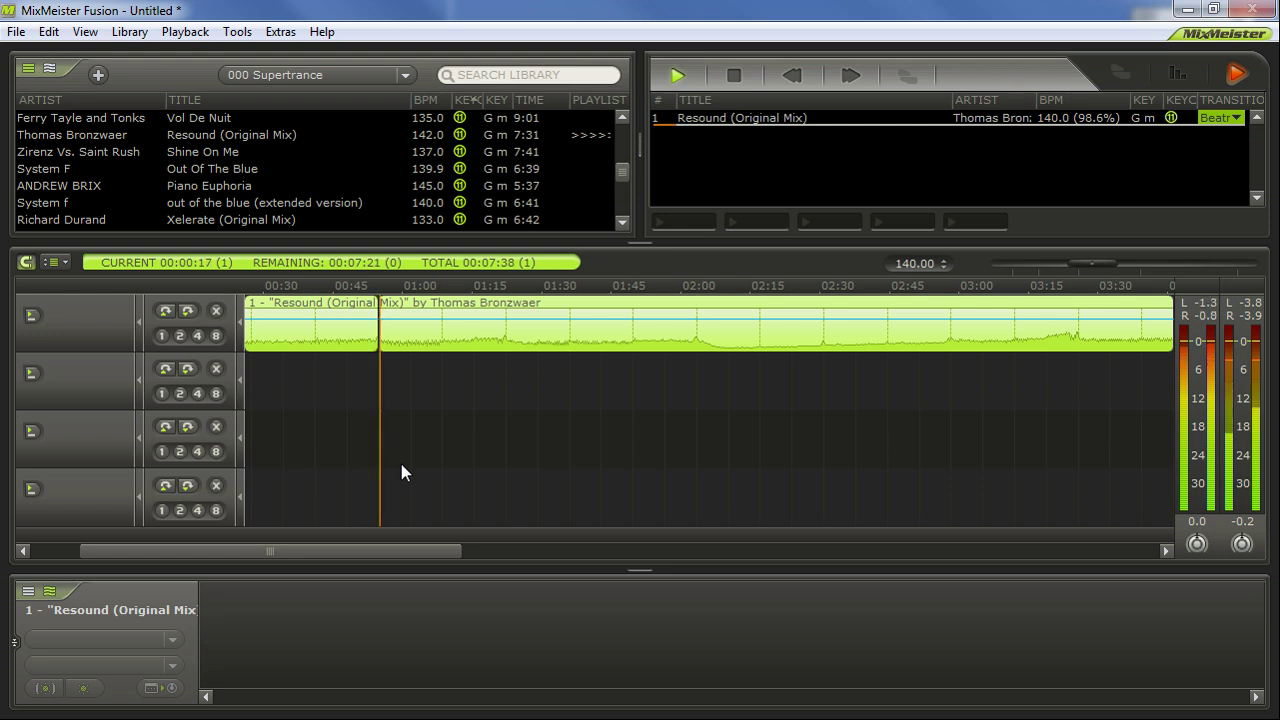
# Split the song again at about 02:03, where the breakdown starts, and delete the section between the two cuts.
pyautogui.scroll(1, 688, 407)
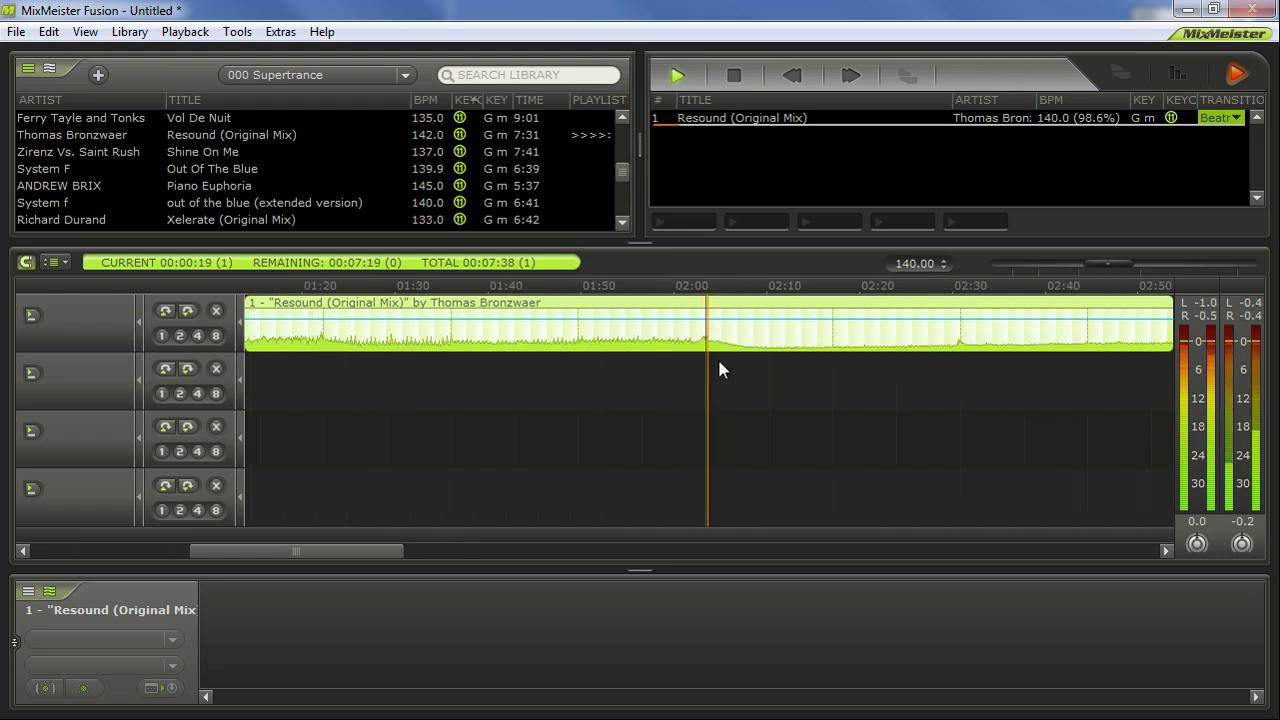
pyautogui.doubleClick(706, 335)
pyautogui.scroll(-1, 526, 376)
pyautogui.click(451, 321)
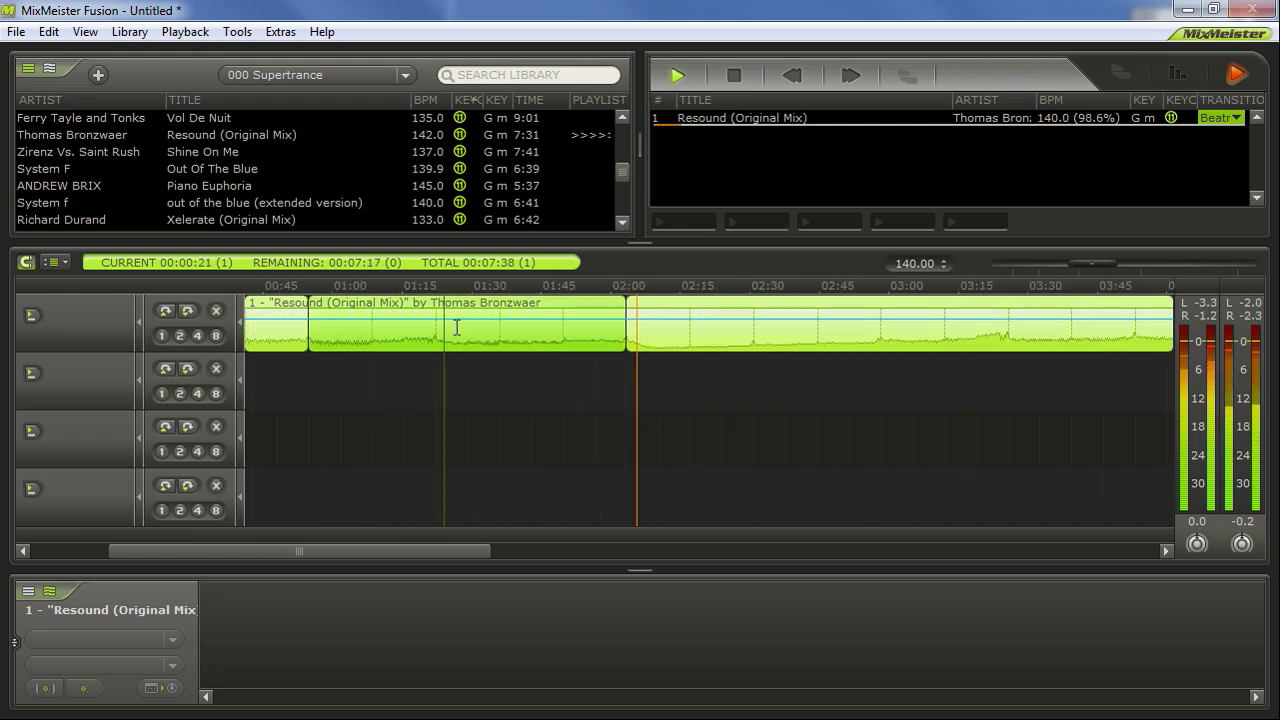
pyautogui.press('Delete')
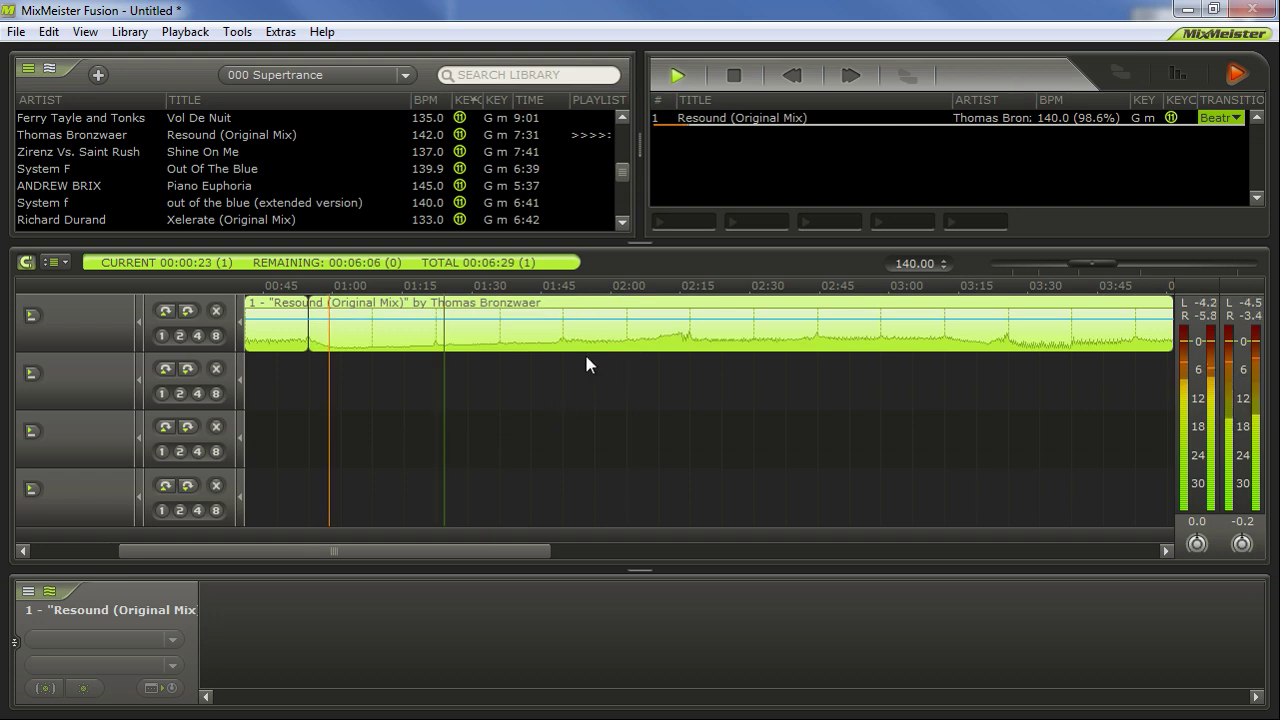
# Preview the remaining song around 02:15 and 03:23, and split it at about 02:44.
pyautogui.scroll(-1, 530, 398)
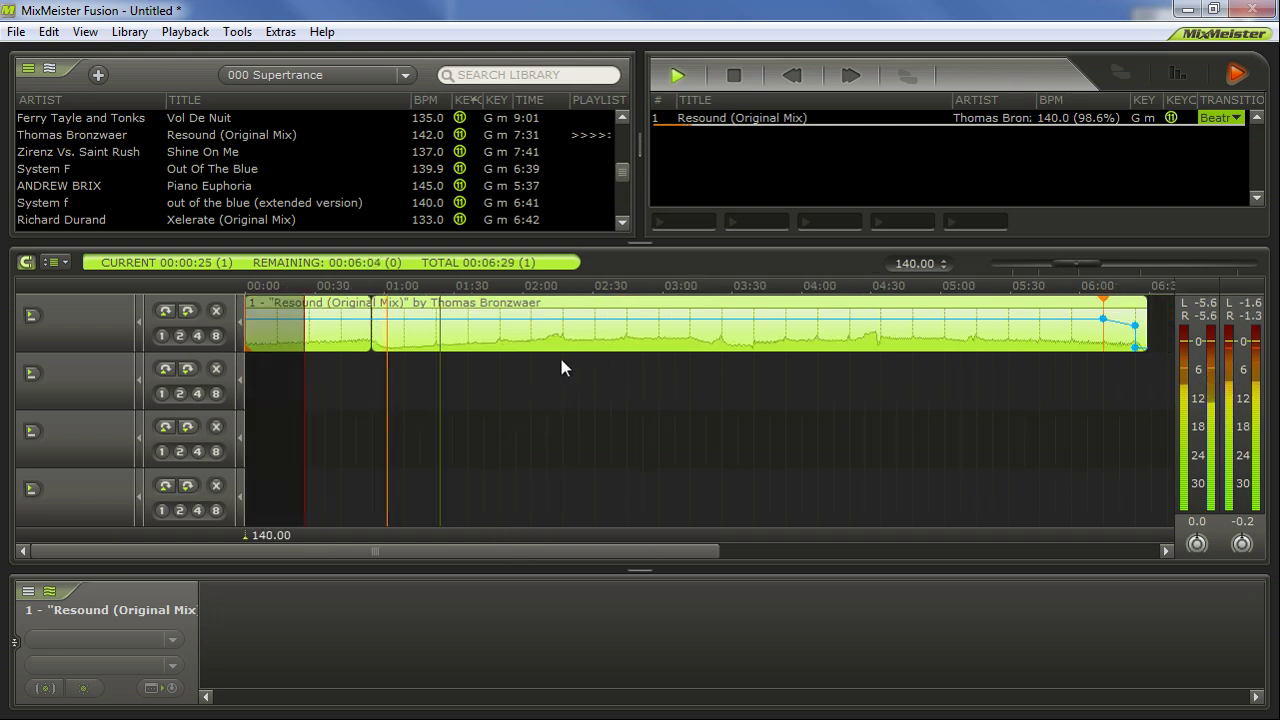
pyautogui.click(559, 356)
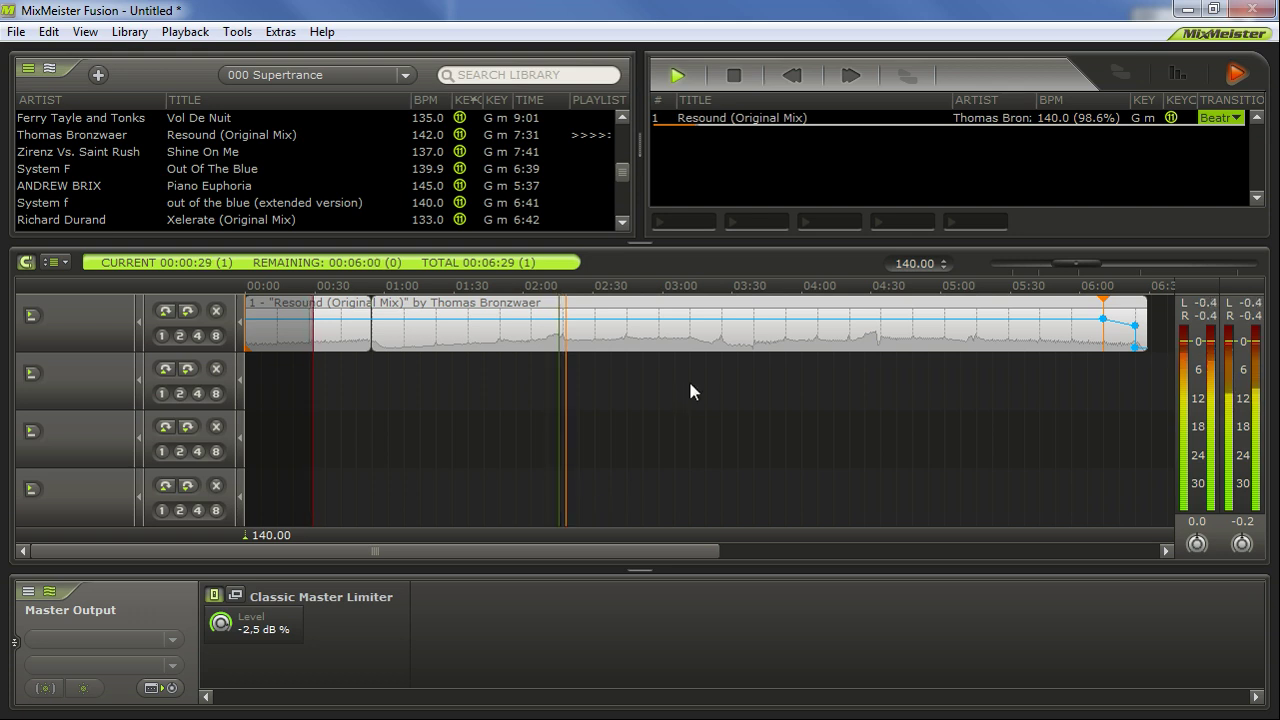
pyautogui.click(716, 344)
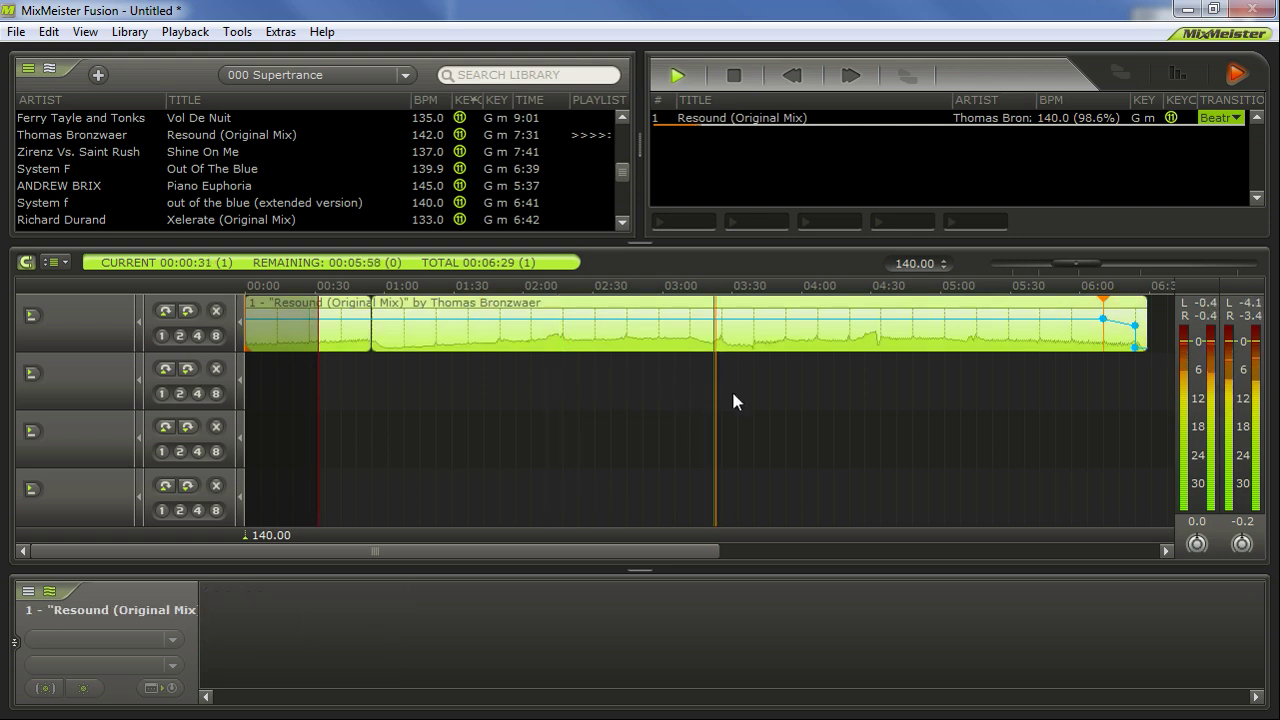
pyautogui.scroll(1, 731, 388)
pyautogui.scroll(-1, 731, 388)
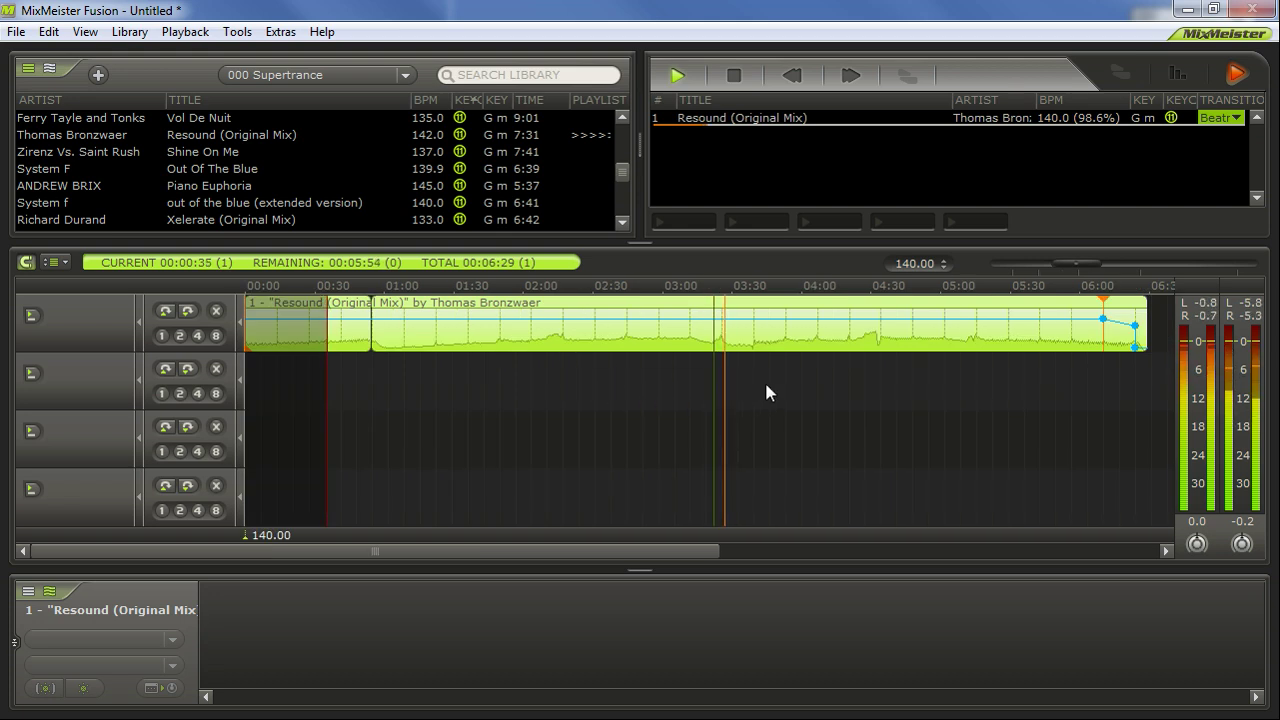
pyautogui.click(622, 350)
# Preview Resound around 03:24, split it there, and delete the section between this cut and the previous one.
pyautogui.scroll(1, 624, 352)
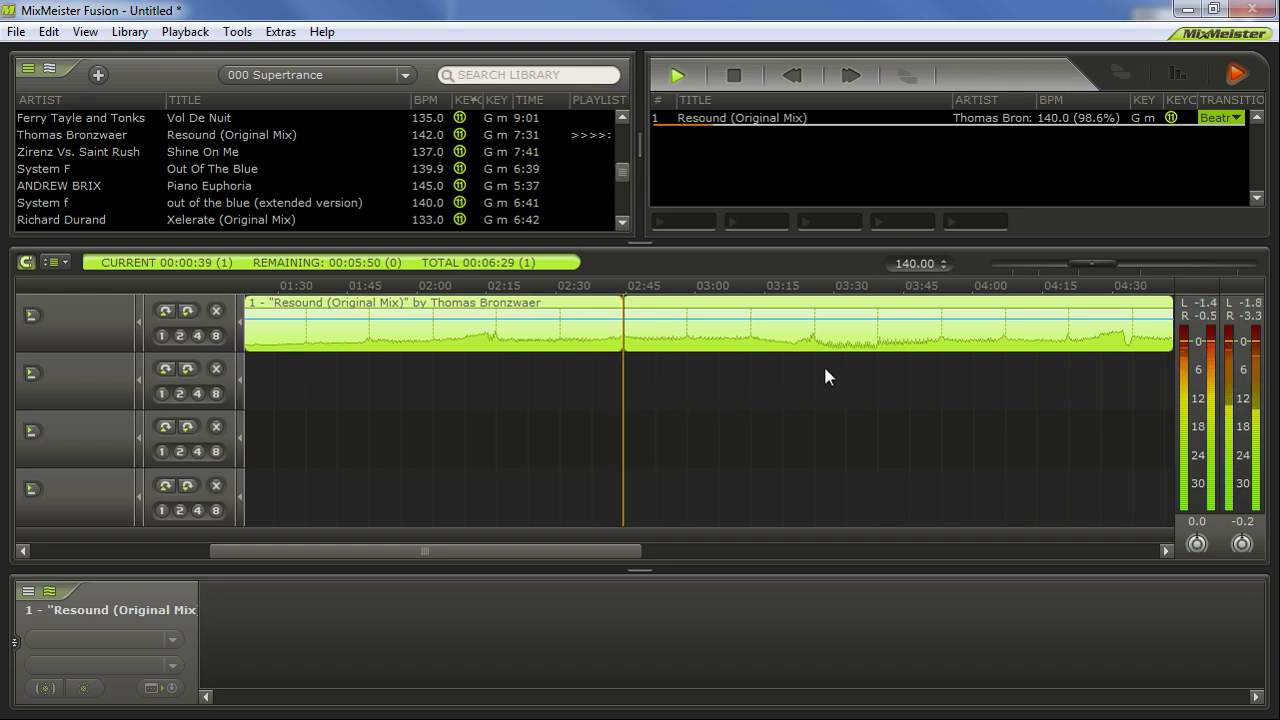
pyautogui.click(810, 335)
pyautogui.scroll(2, 827, 395)
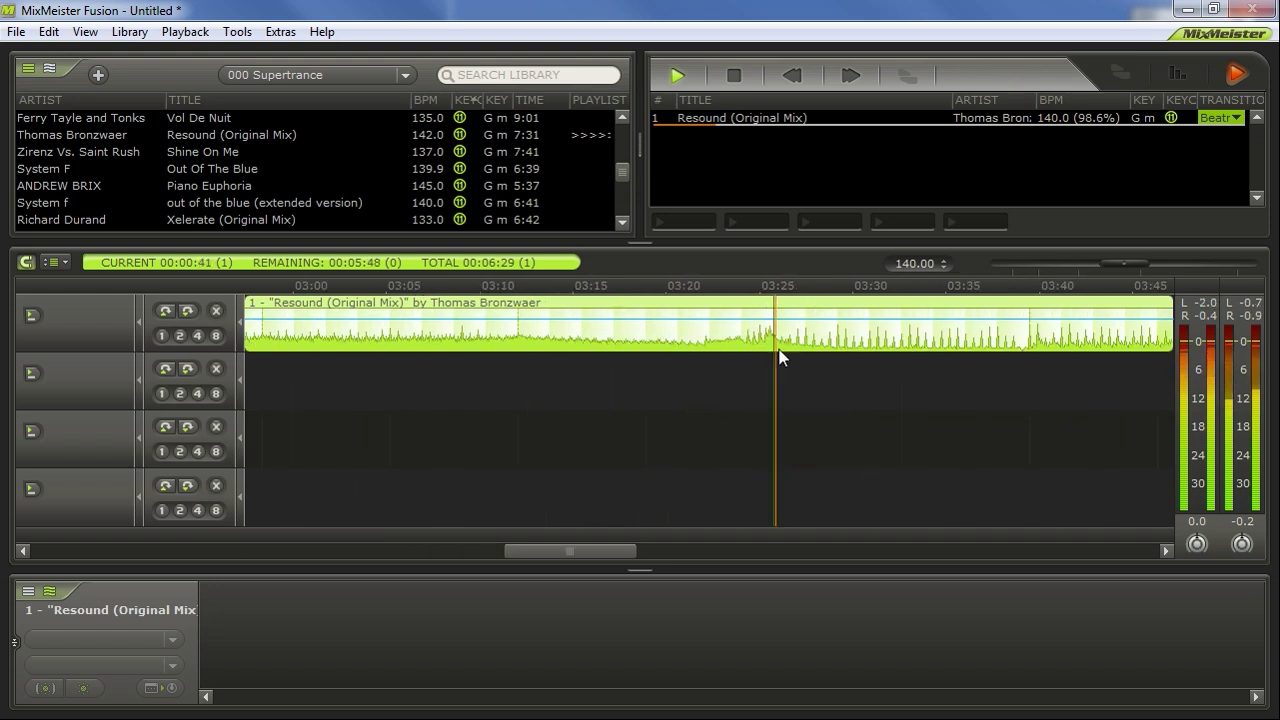
pyautogui.scroll(-1, 611, 390)
pyautogui.click(533, 407)
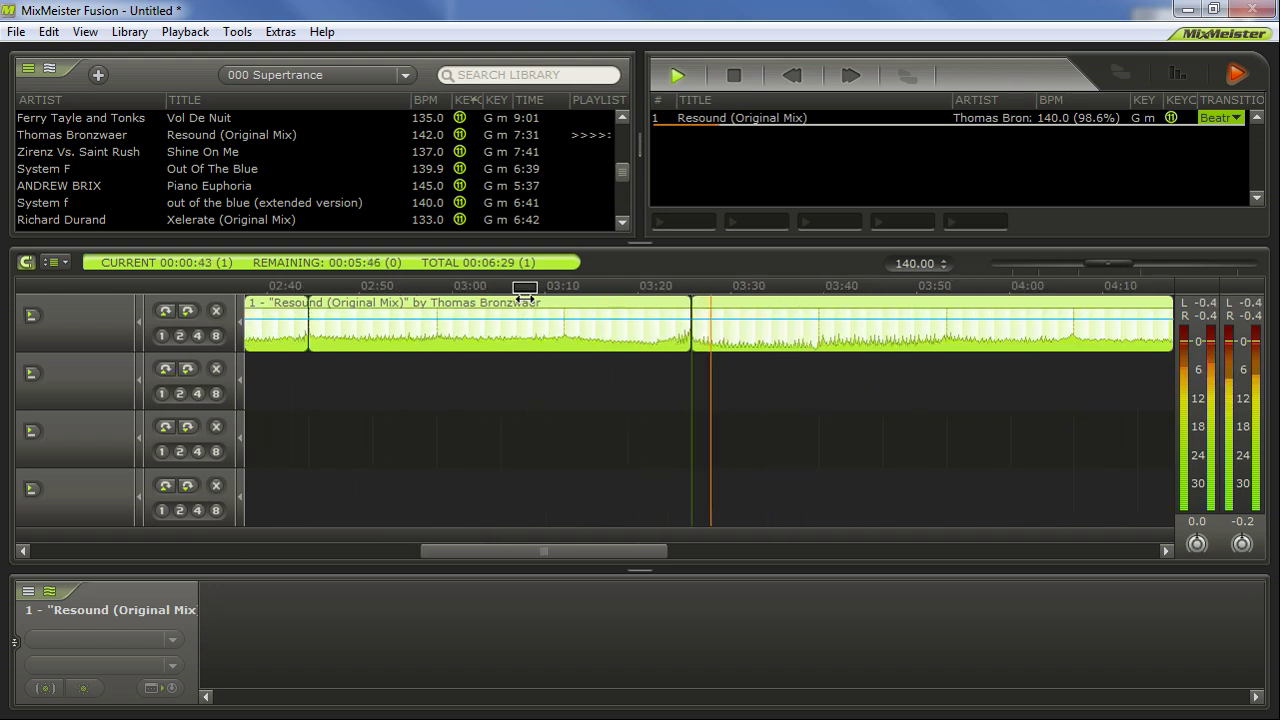
pyautogui.press('Delete')
pyautogui.scroll(-1, 371, 450)
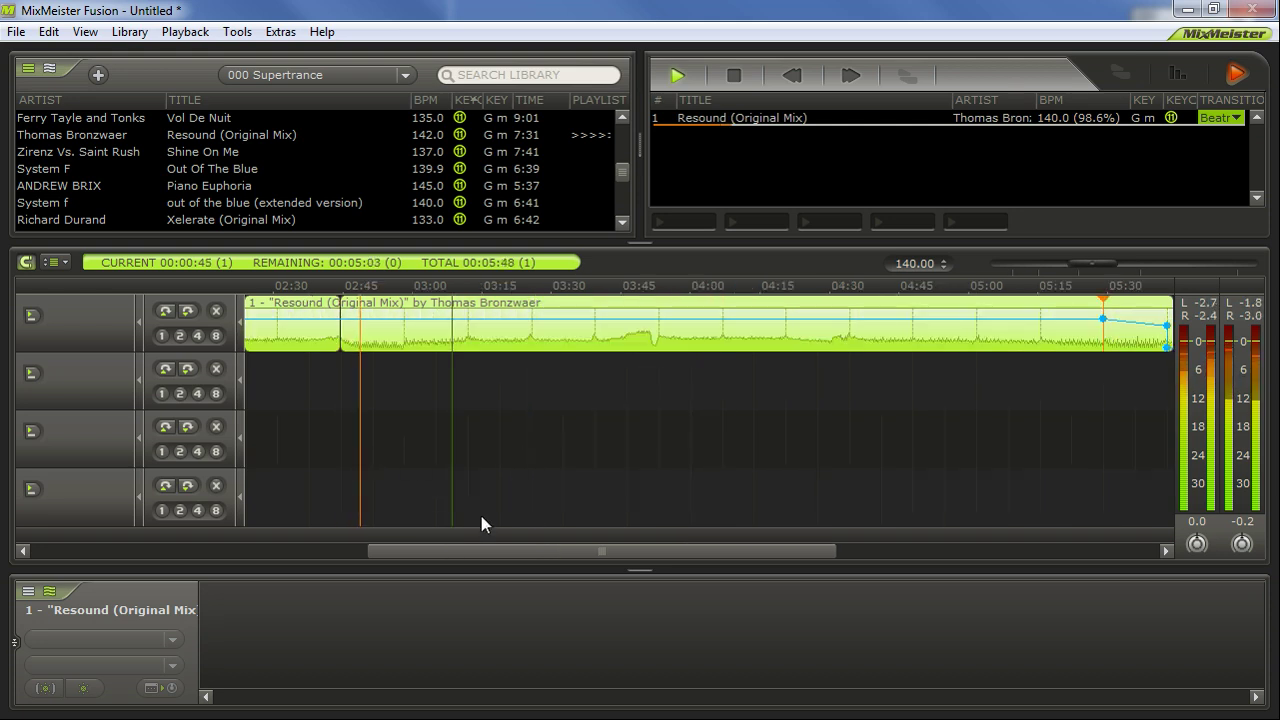
# Preview Resound around 03:06, split it at about 03:22 and 03:36, and delete the section between those cuts.
pyautogui.moveTo(482, 550); pyautogui.dragTo(338, 550)
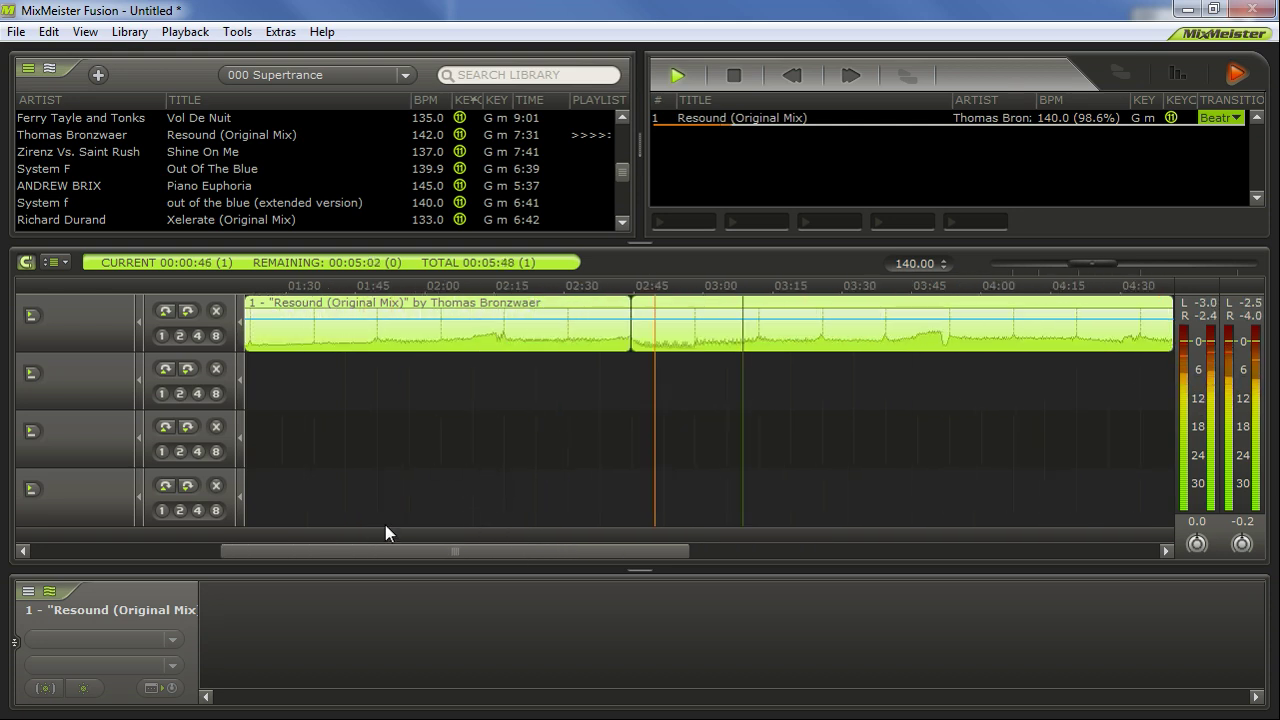
pyautogui.doubleClick(751, 368)
pyautogui.moveTo(633, 551); pyautogui.dragTo(688, 551)
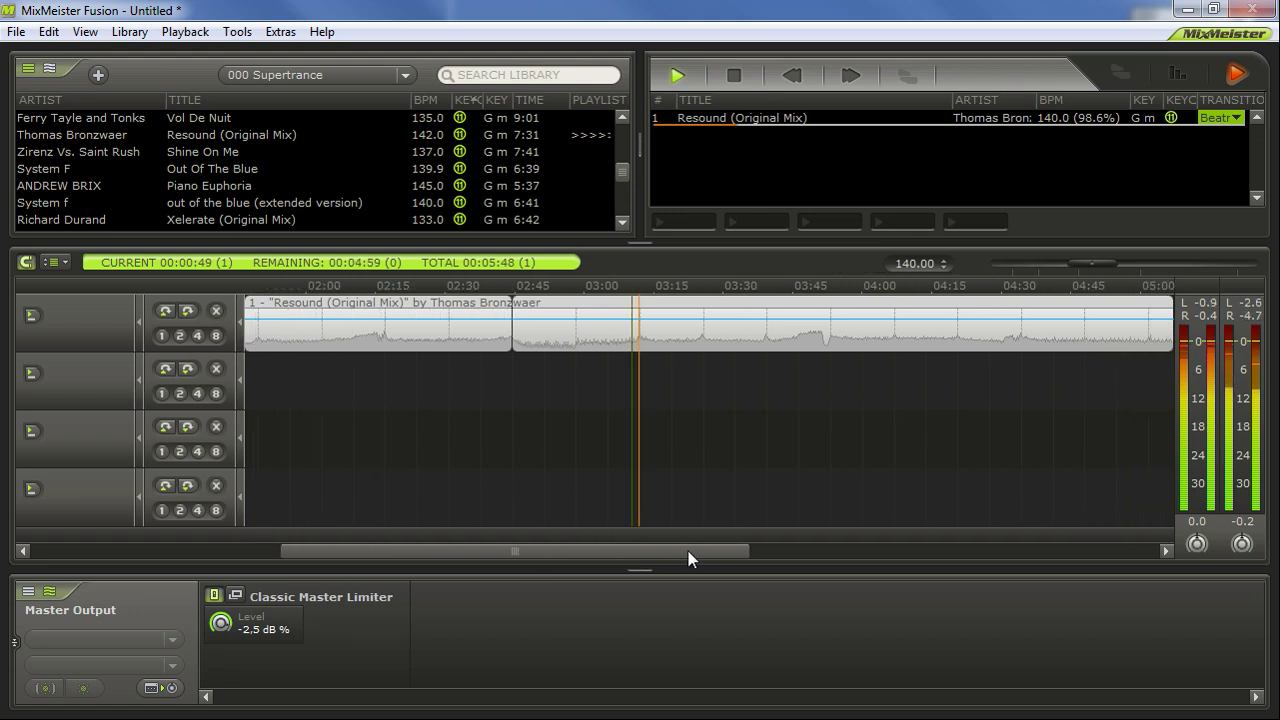
pyautogui.doubleClick(704, 336)
pyautogui.doubleClick(766, 334)
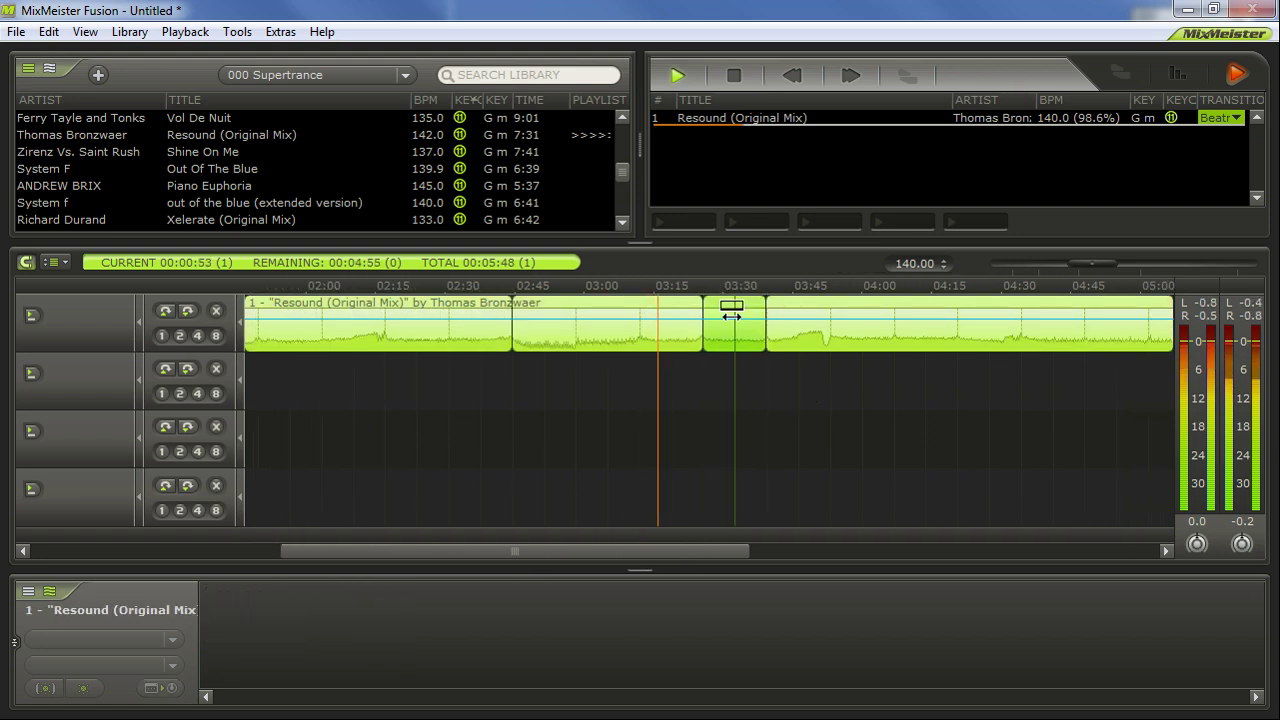
pyautogui.press('Delete')
pyautogui.click(761, 372)
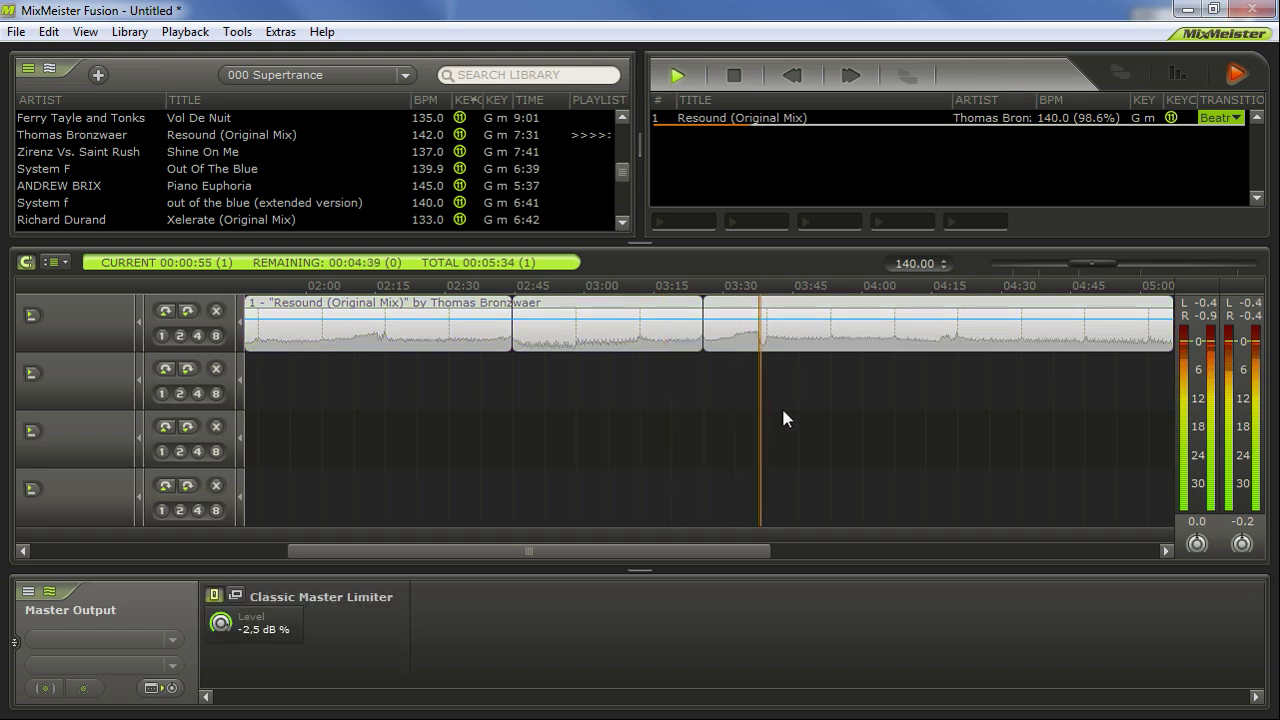
# Preview the end of Resound, move its outro transition to start at about 04:17, and level the outro volume fade.
pyautogui.scroll(-2, 782, 410)
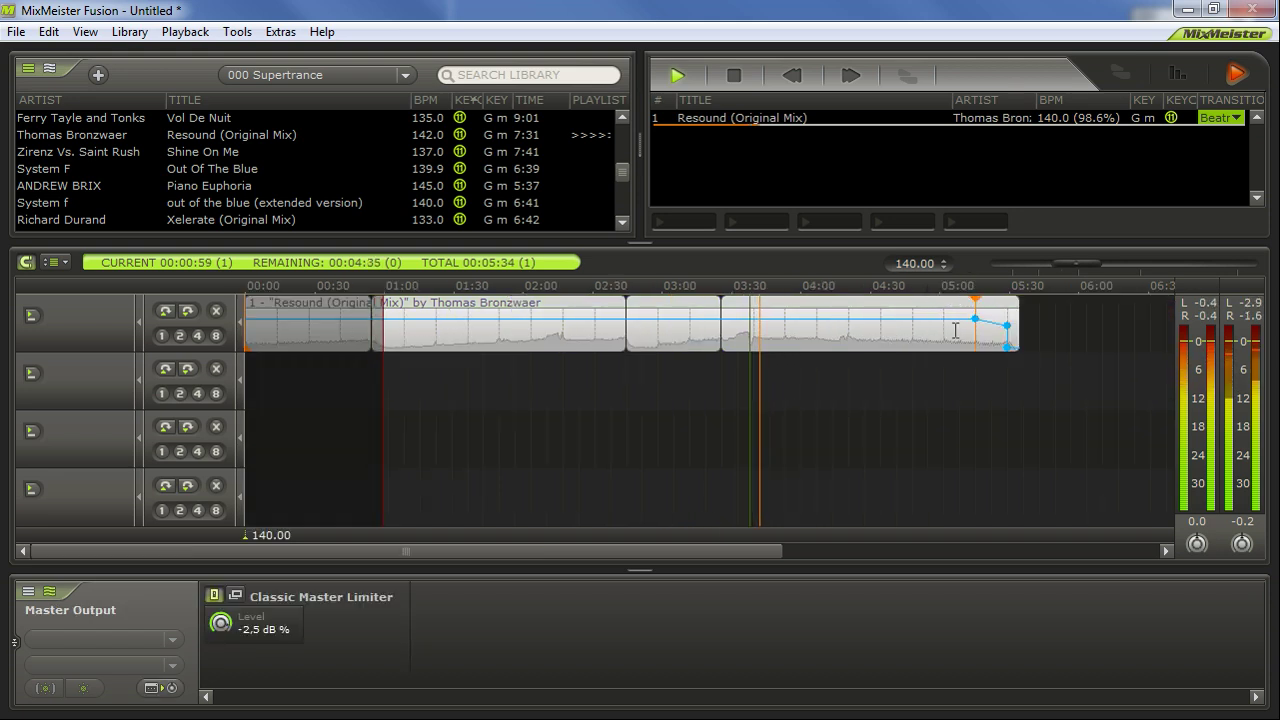
pyautogui.moveTo(750, 550); pyautogui.dragTo(792, 557)
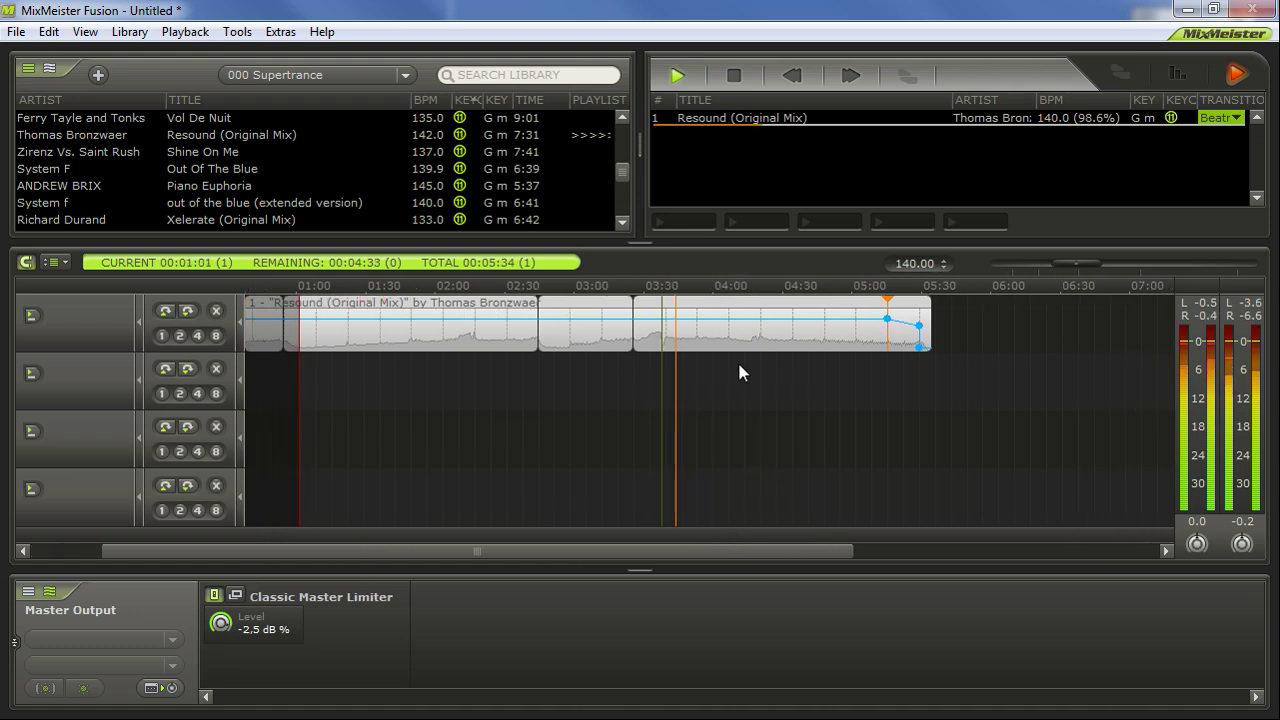
pyautogui.click(750, 335)
pyautogui.scroll(3, 766, 370)
pyautogui.scroll(-3, 768, 376)
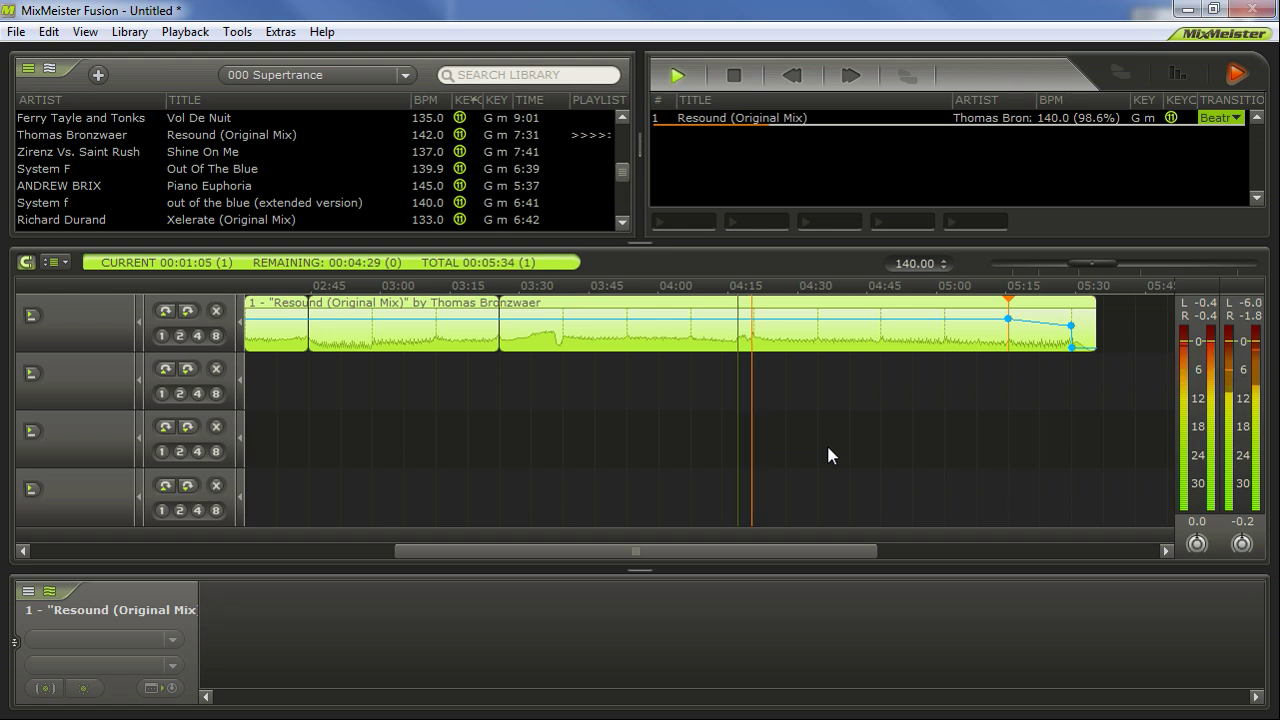
pyautogui.moveTo(1006, 343)
pyautogui.mouseDown()
pyautogui.moveTo(756, 343)
pyautogui.moveTo(817, 318)
pyautogui.mouseUp()
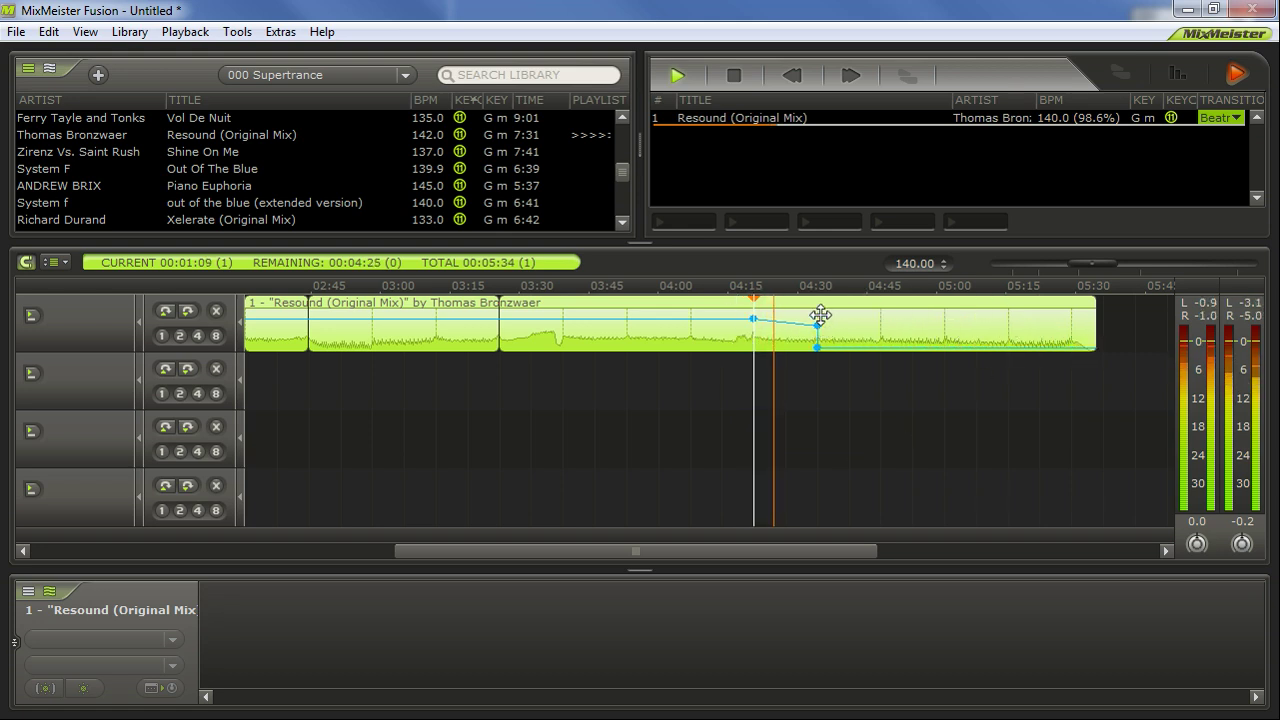
pyautogui.click(1010, 318)
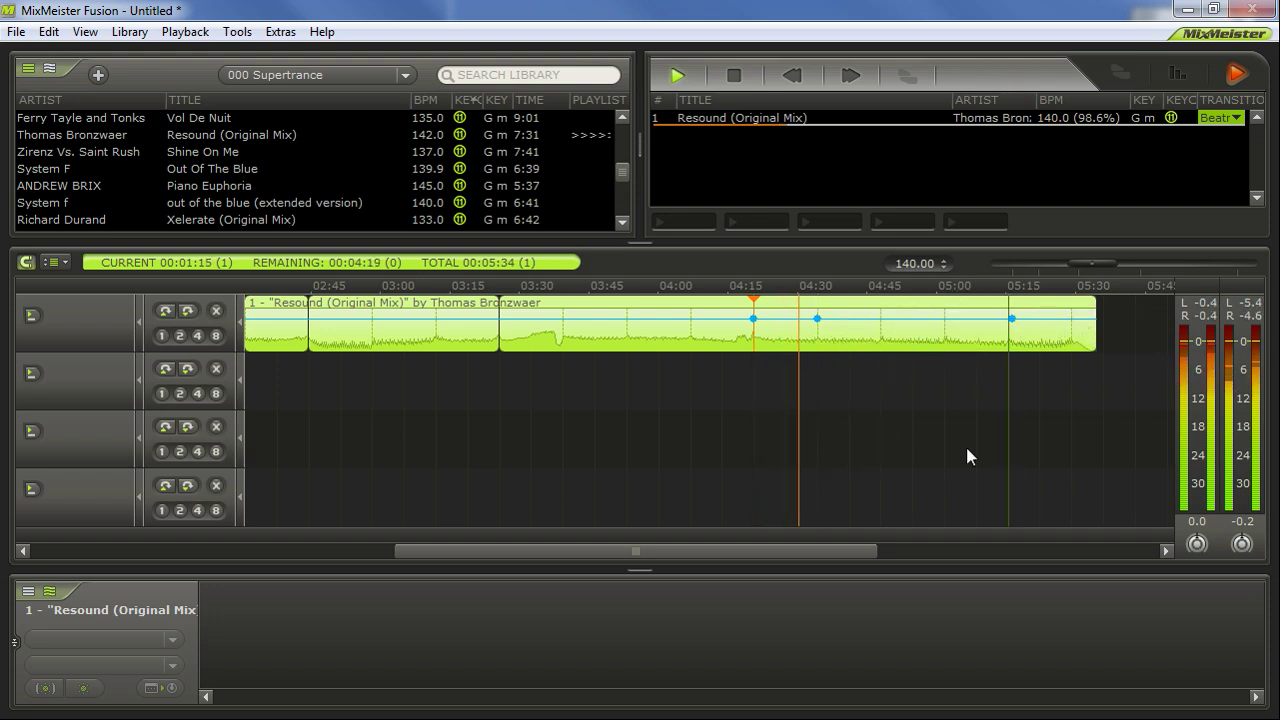
# Split Resound at about 04:44 and 04:30, and delete the section between the two cuts.
pyautogui.doubleClick(878, 338)
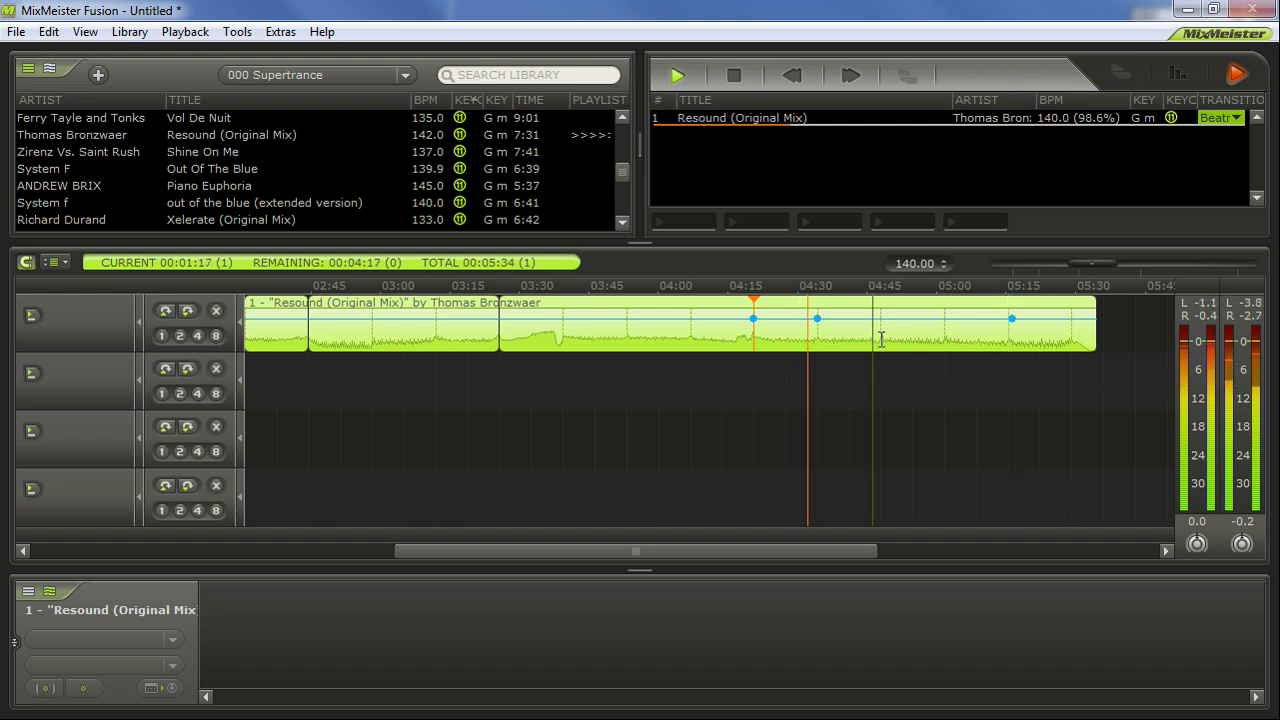
pyautogui.click(820, 337)
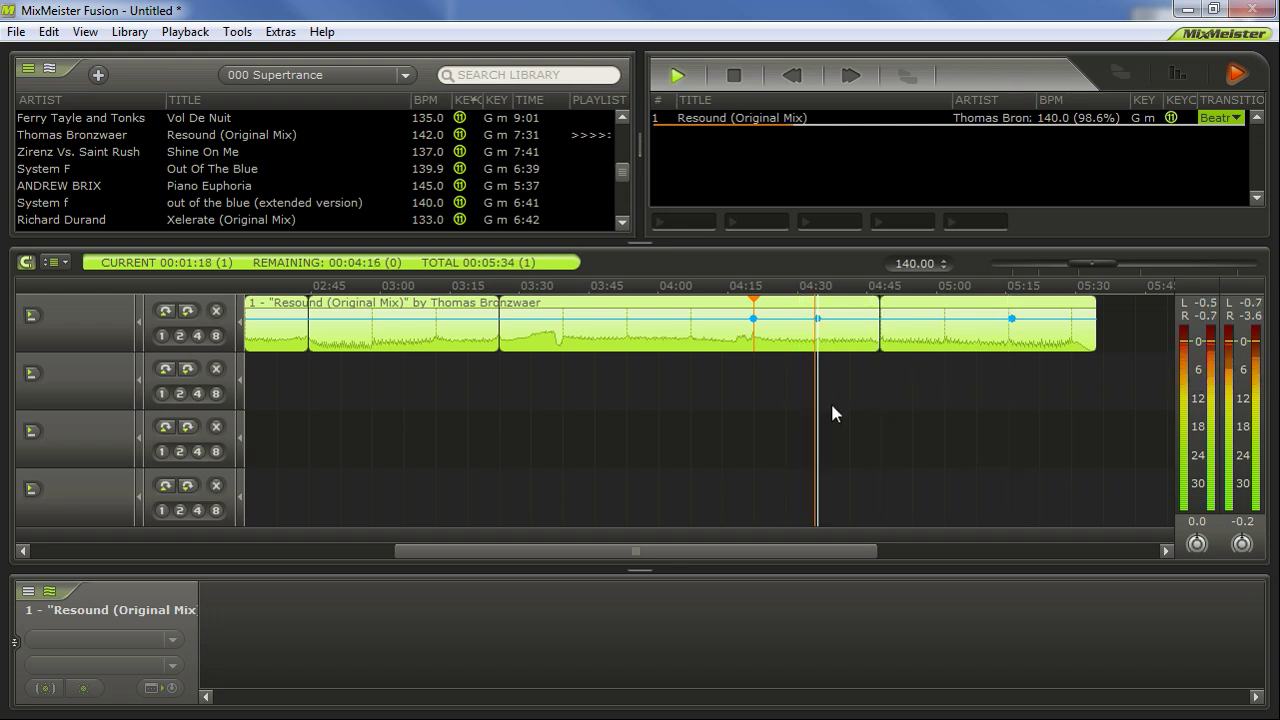
pyautogui.click(839, 309)
pyautogui.press('Delete')
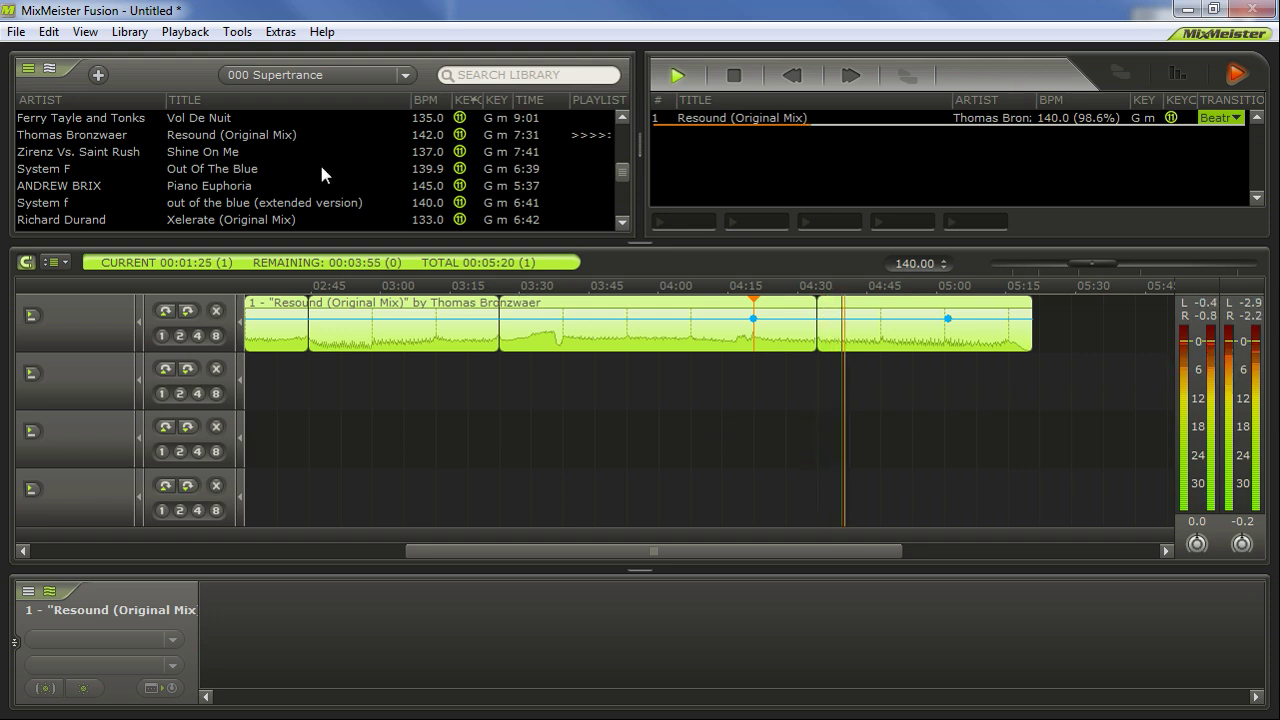
# Search the entire library for "gouryella".
pyautogui.moveTo(566, 549); pyautogui.dragTo(369, 539)
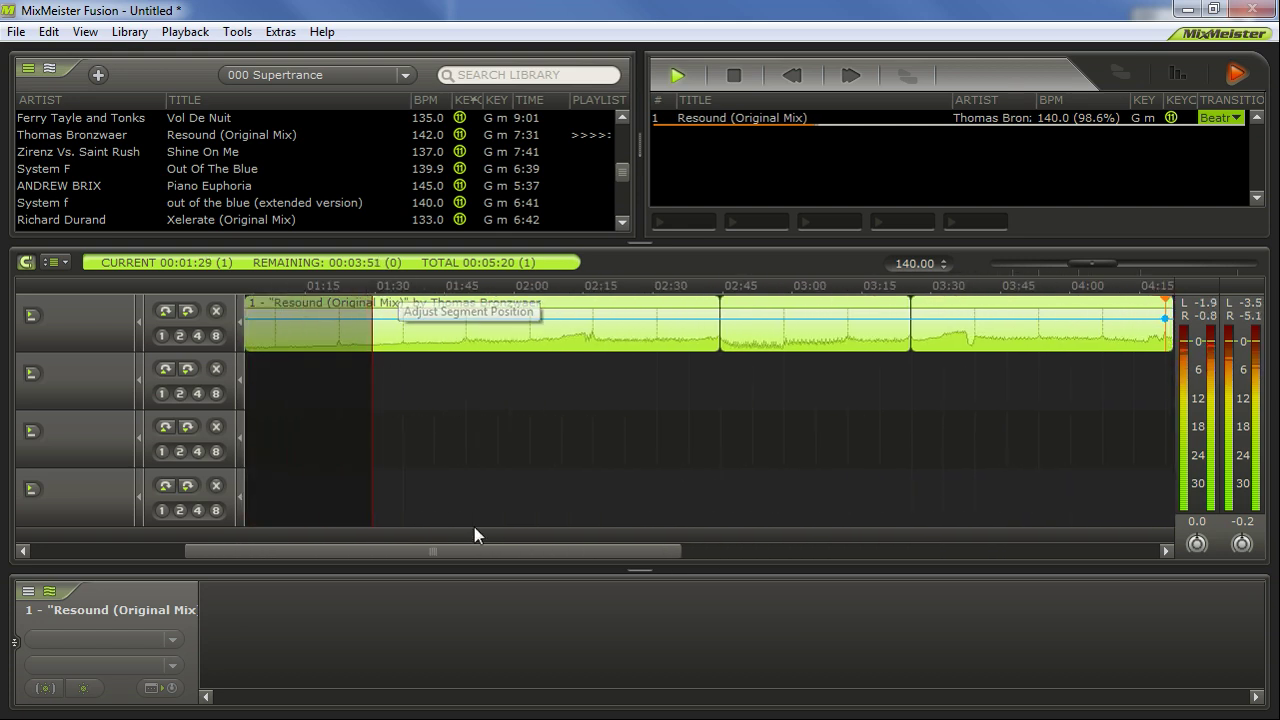
pyautogui.moveTo(476, 549); pyautogui.dragTo(734, 560)
pyautogui.click(288, 77)
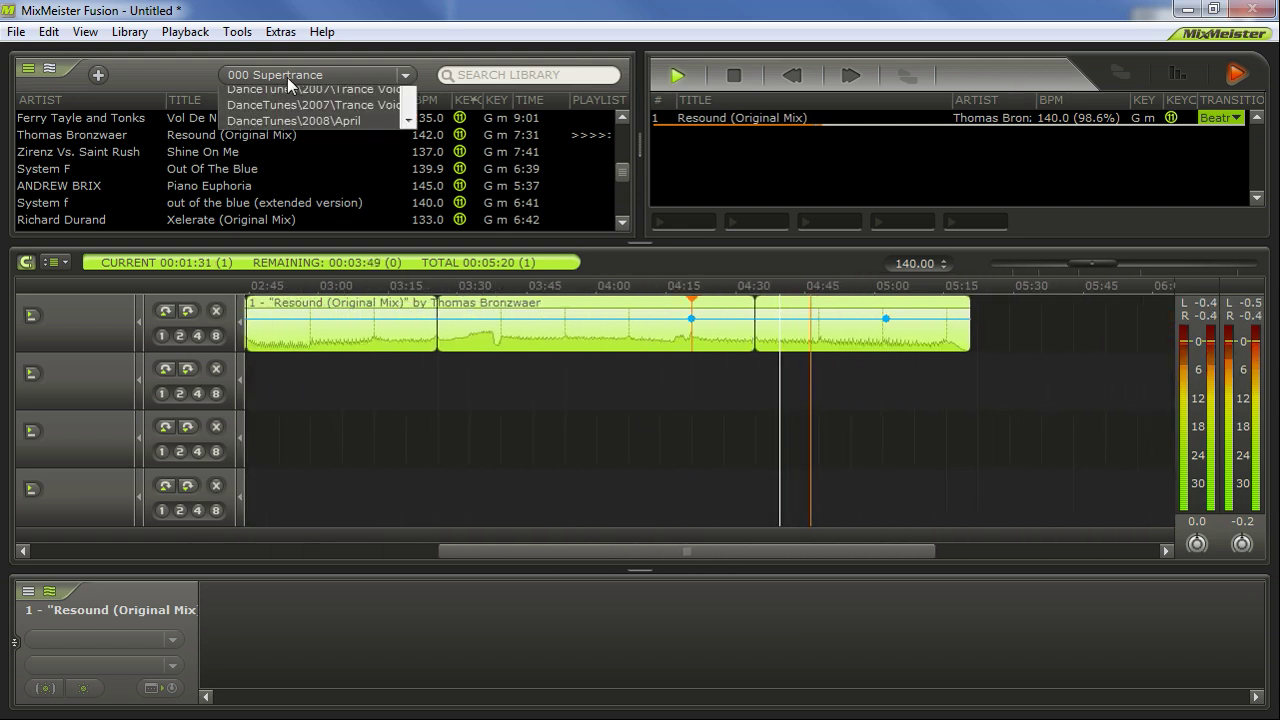
pyautogui.click(310, 95)
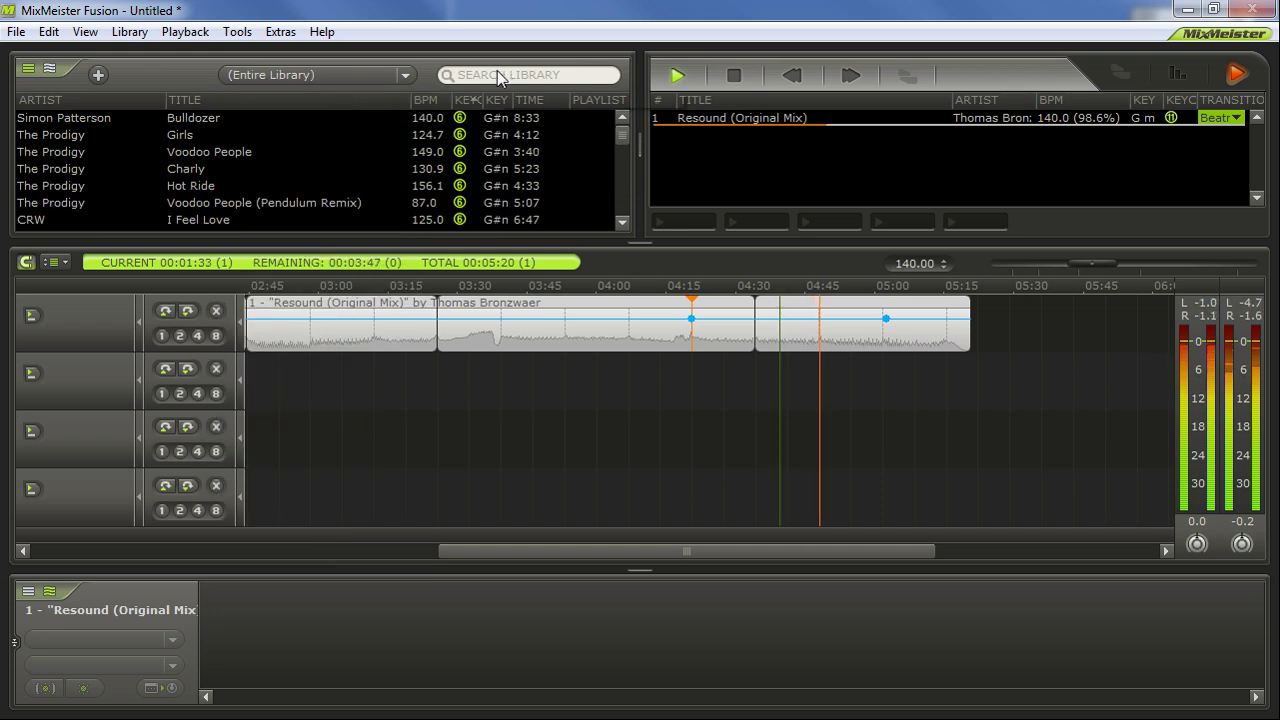
pyautogui.click(499, 74)
pyautogui.write('gourye')
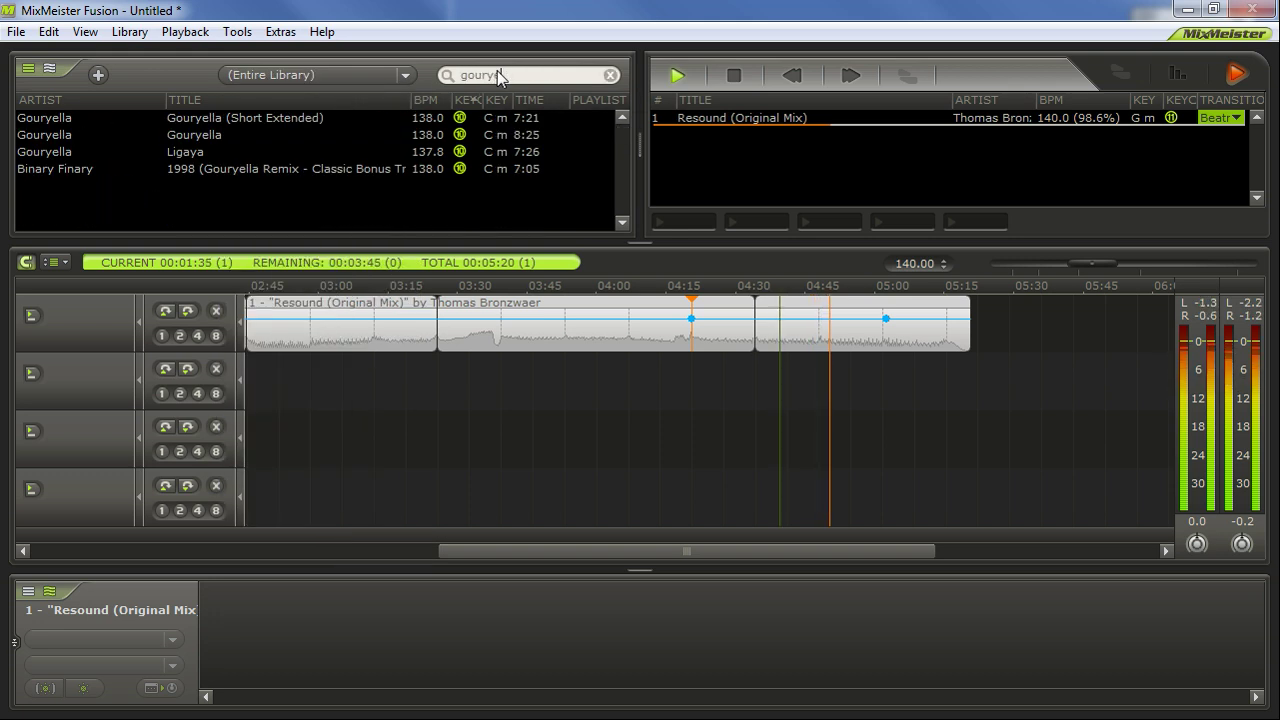
pyautogui.write('lla')
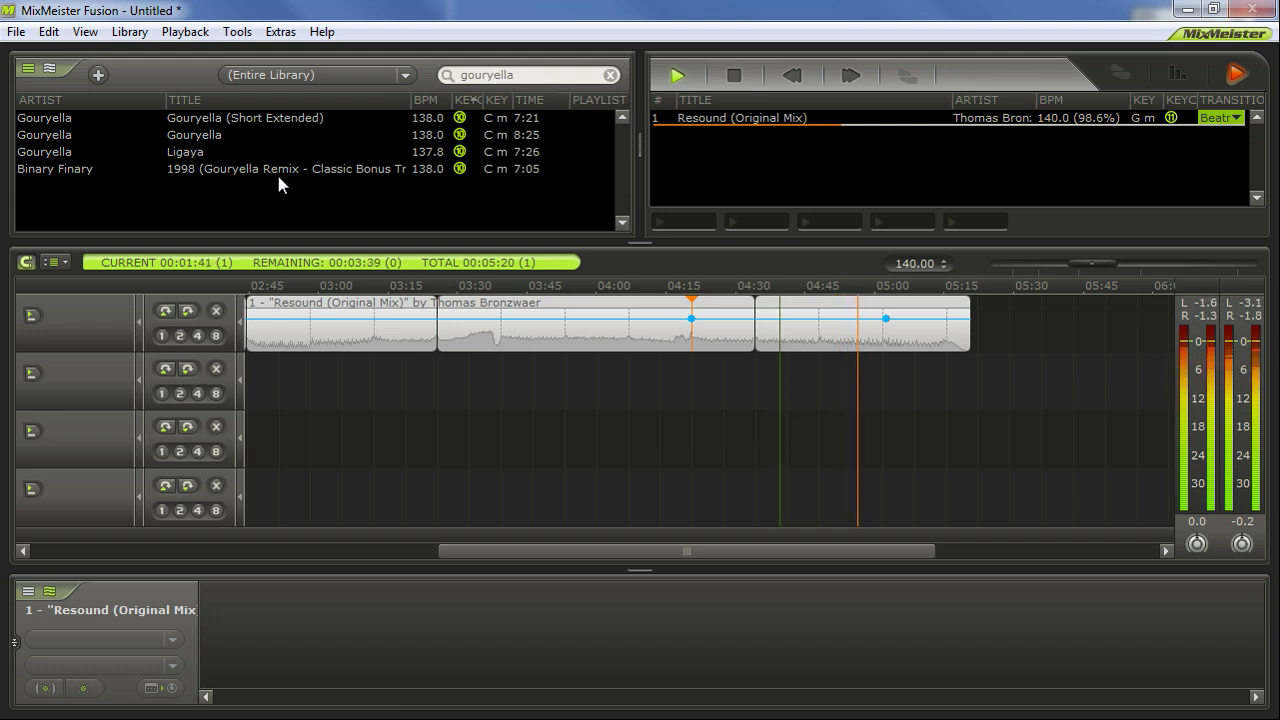
# Search the entire library for "out of the blue" instead.
pyautogui.click(501, 75)
pyautogui.doubleClick(543, 79)
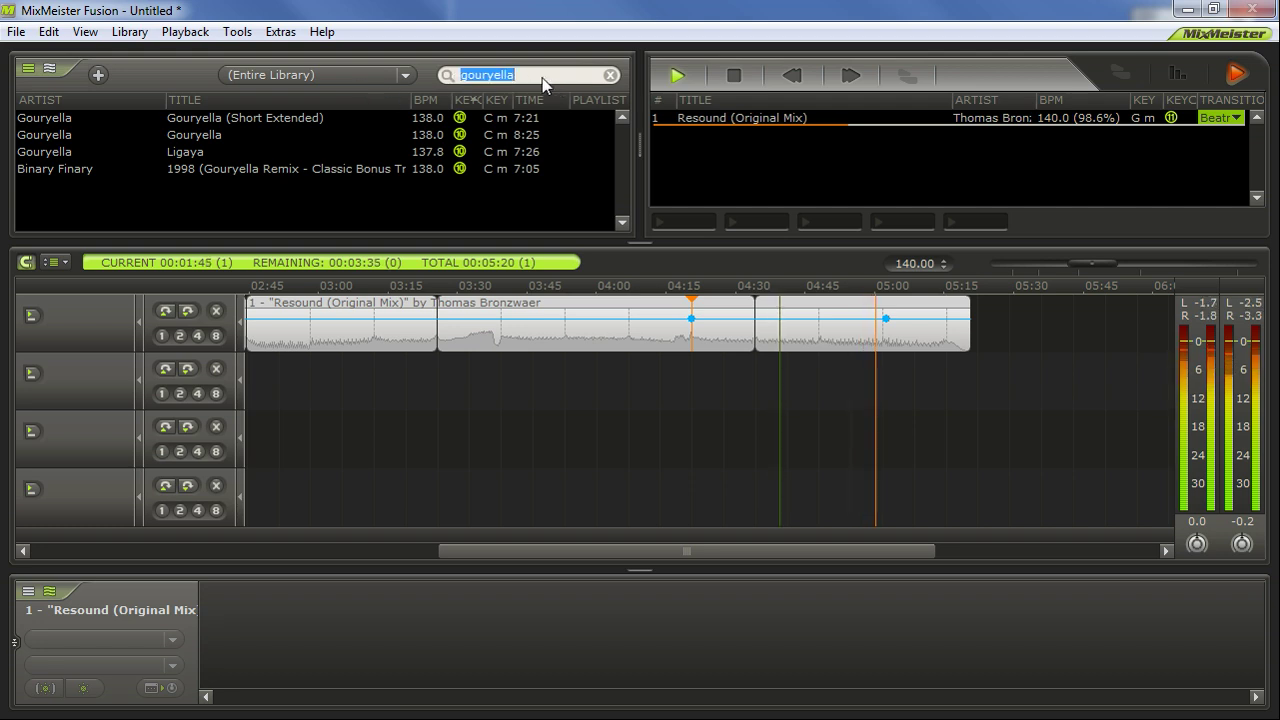
pyautogui.write('out of the blue')
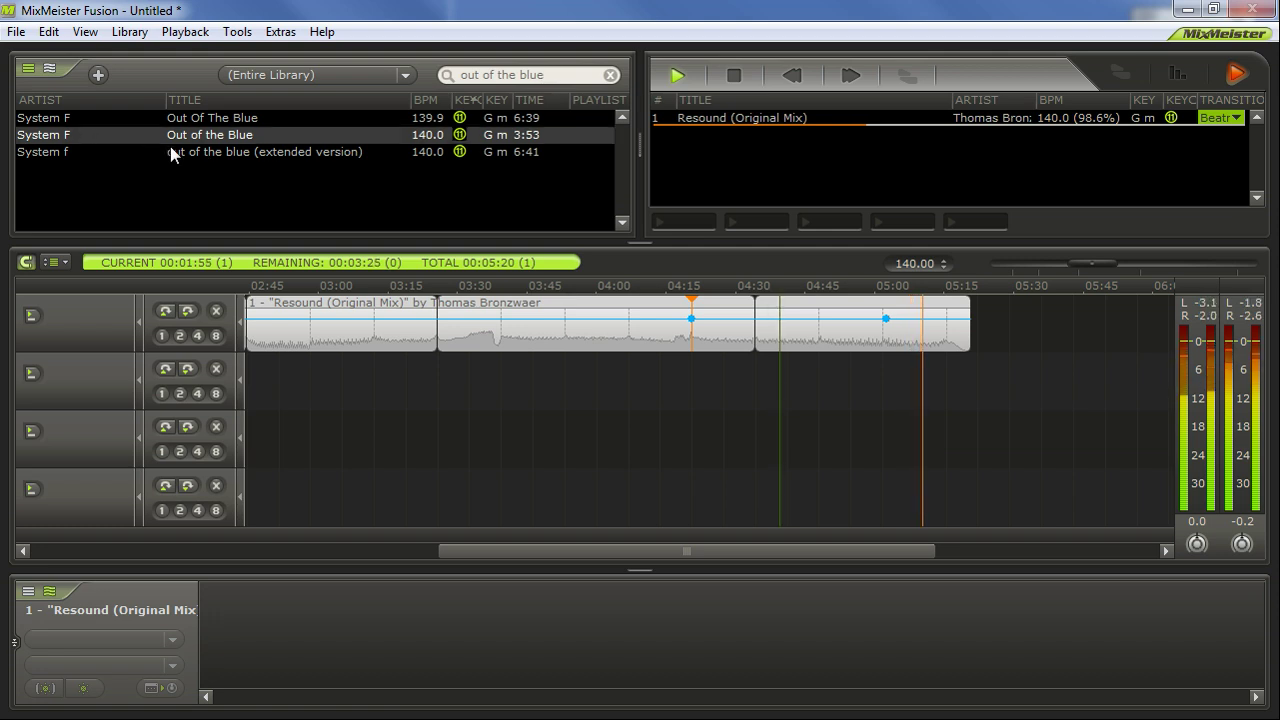
# Search the 000 Supertrance playlist for "out of the blue" and add System F's 139.9 BPM Out Of The Blue as the second song.
pyautogui.click(240, 75)
pyautogui.click(320, 175)
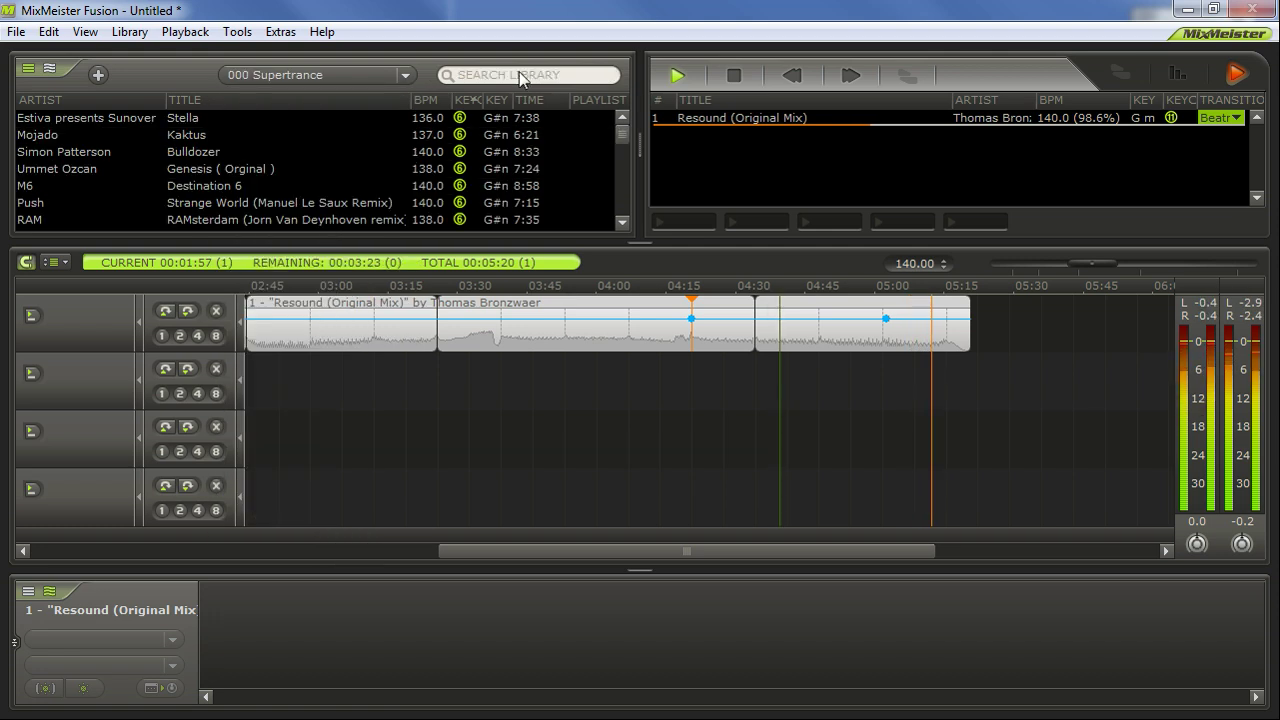
pyautogui.click(519, 77)
pyautogui.write('out of the blue')
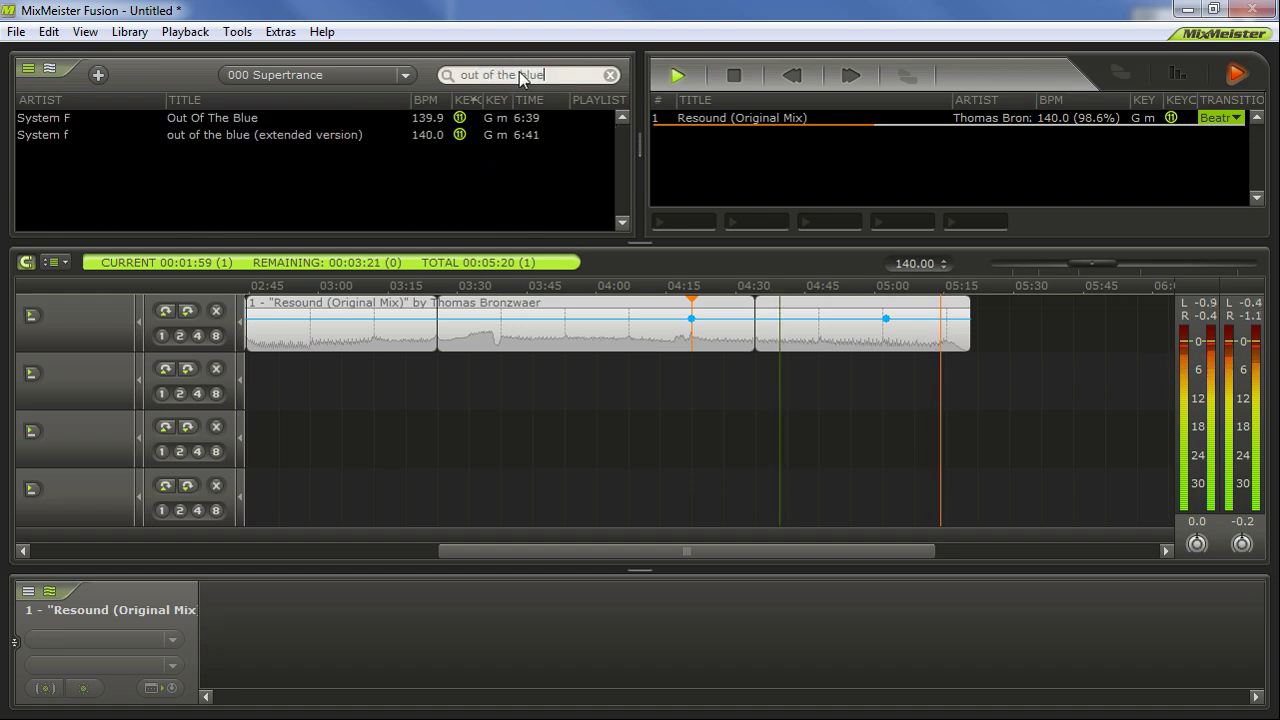
pyautogui.moveTo(243, 120); pyautogui.dragTo(714, 500)
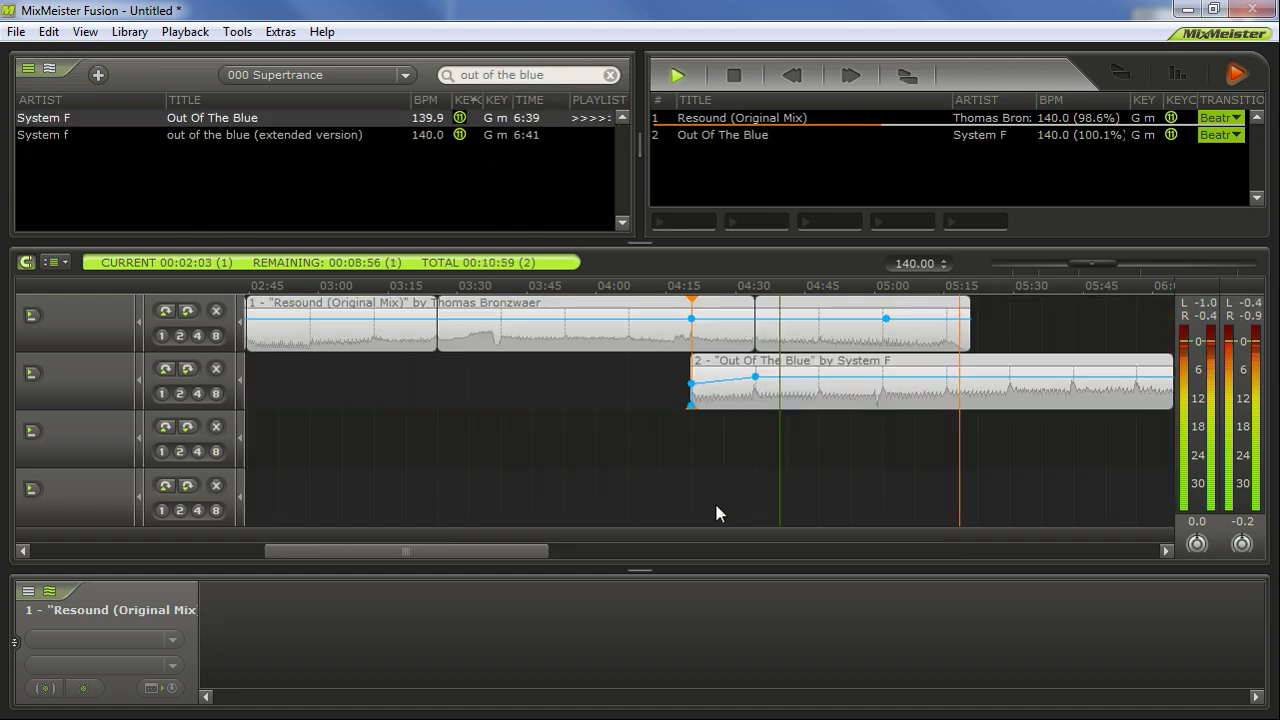
# Preview the overlap of Resound and Out Of The Blue around 05:00 to examine how the transition sounds.
pyautogui.click(597, 492)
pyautogui.scroll(-3, 548, 492)
pyautogui.scroll(3, 532, 494)
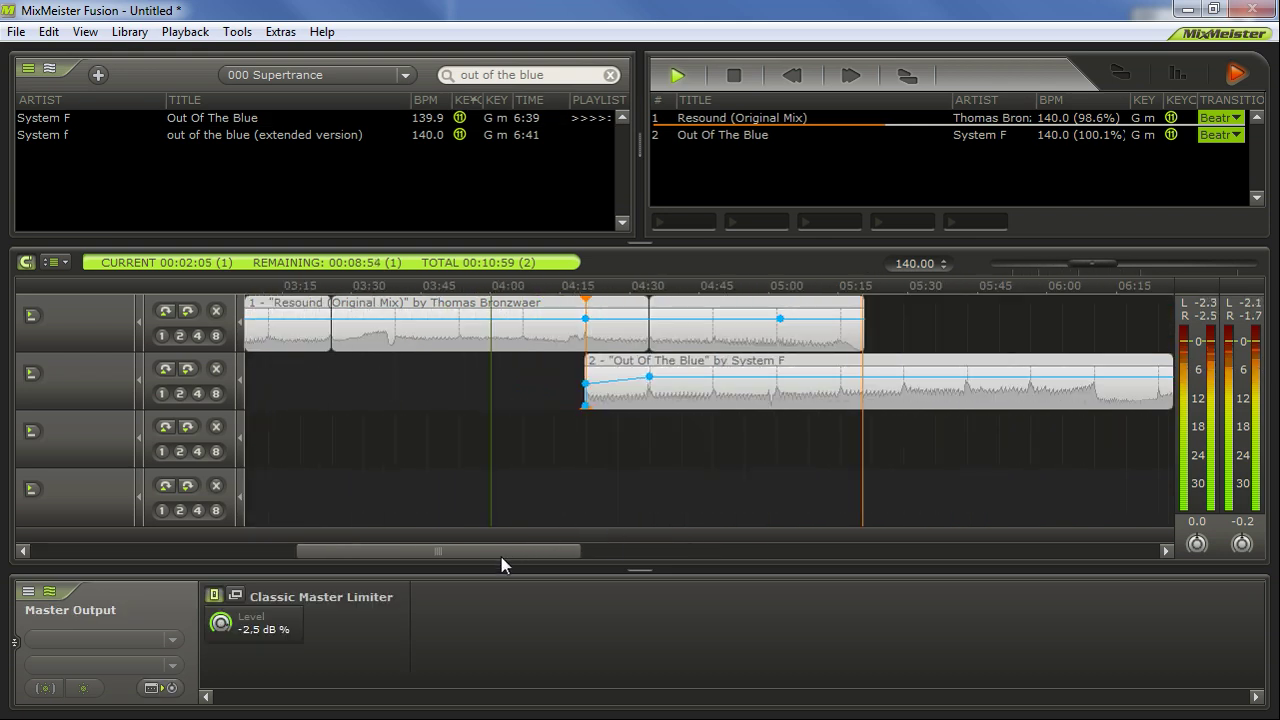
pyautogui.moveTo(501, 557)
pyautogui.mouseDown()
pyautogui.moveTo(578, 556)
pyautogui.moveTo(524, 556)
pyautogui.mouseUp()
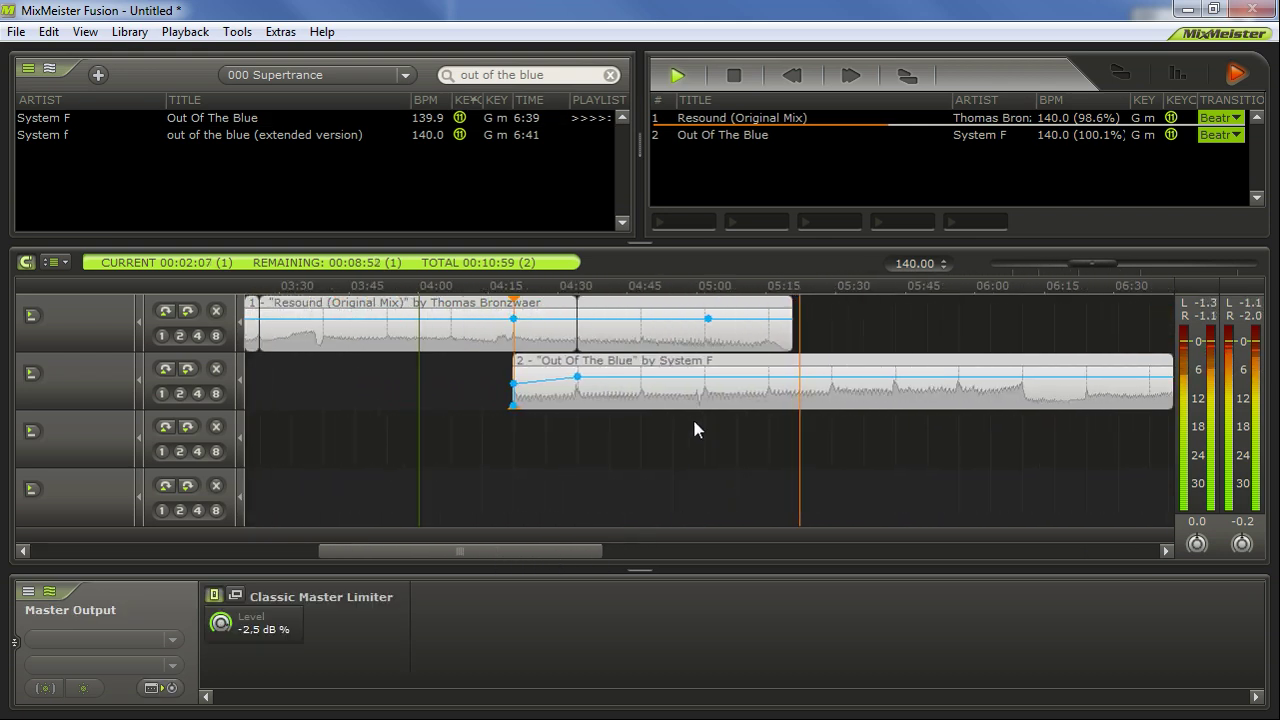
pyautogui.scroll(2, 722, 496)
pyautogui.press('space')
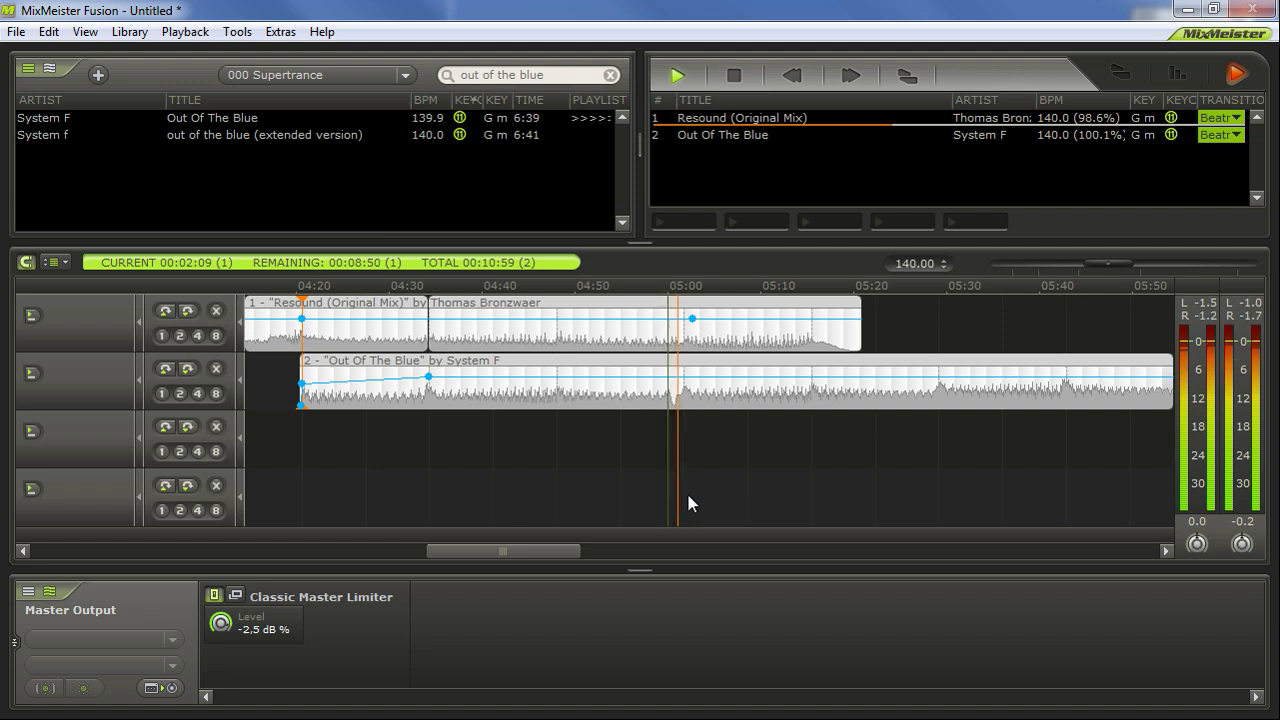
pyautogui.scroll(-2, 690, 495)
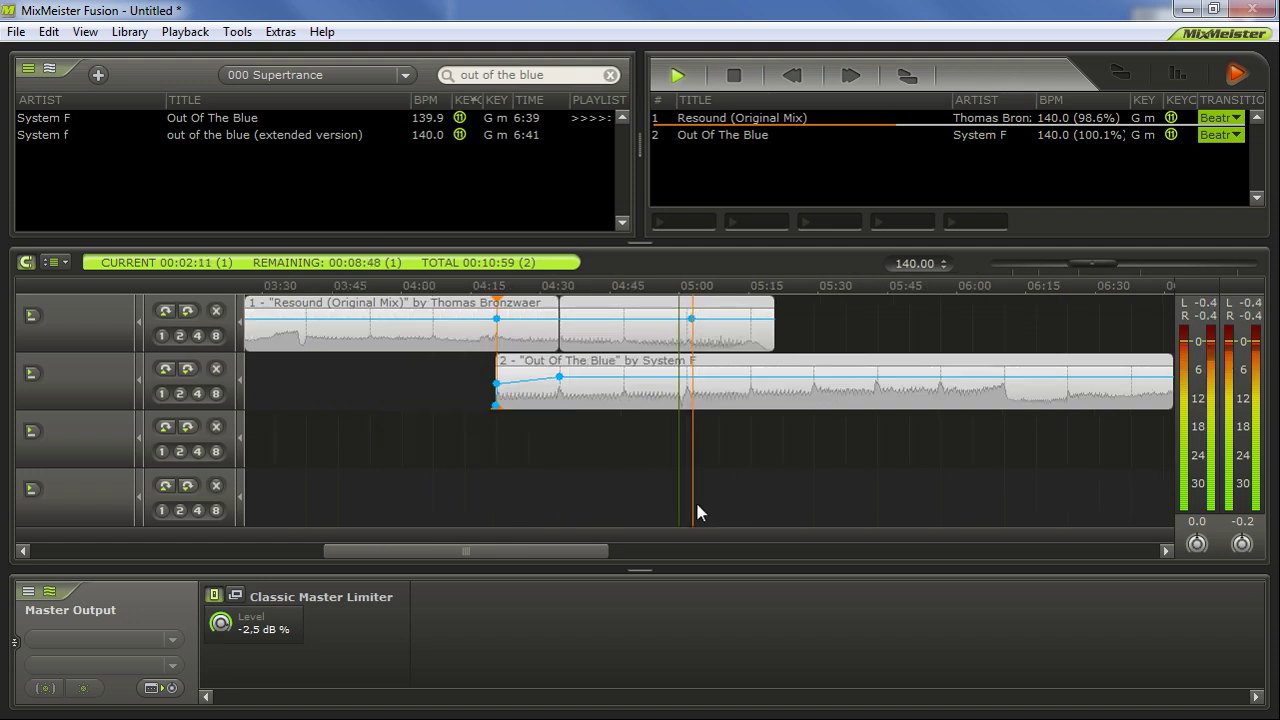
# Raise the volume point at the start of Out Of The Blue to full level and preview the transition from its beginning.
pyautogui.moveTo(496, 383); pyautogui.dragTo(496, 376)
pyautogui.click(498, 437)
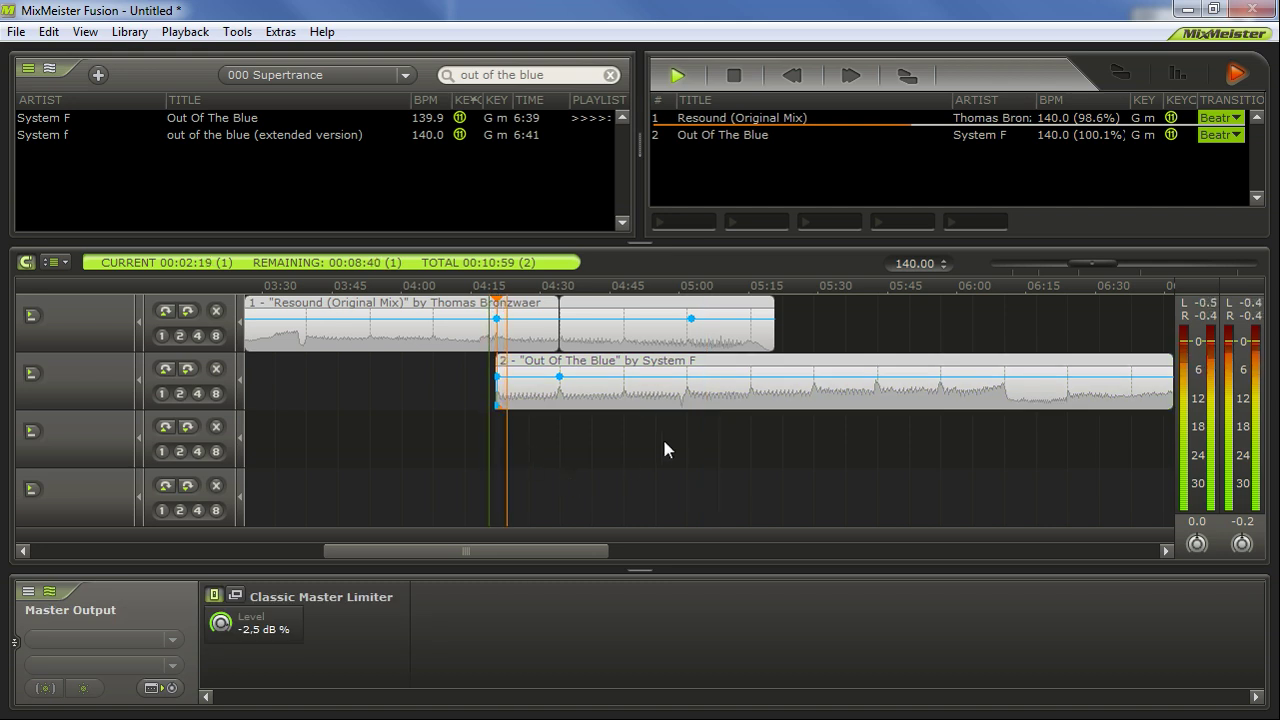
pyautogui.click(751, 382)
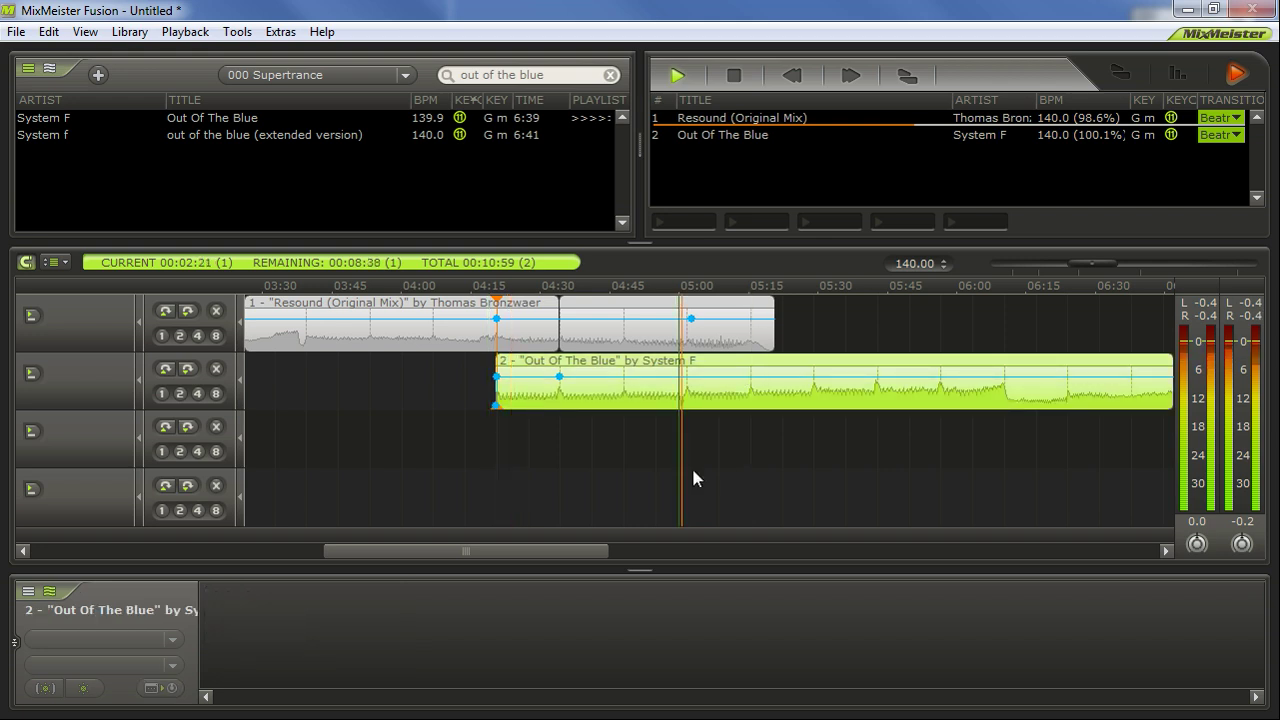
# Split Resound at about 04:48 and delete its section between about 04:34 and 04:48.
pyautogui.scroll(2, 691, 465)
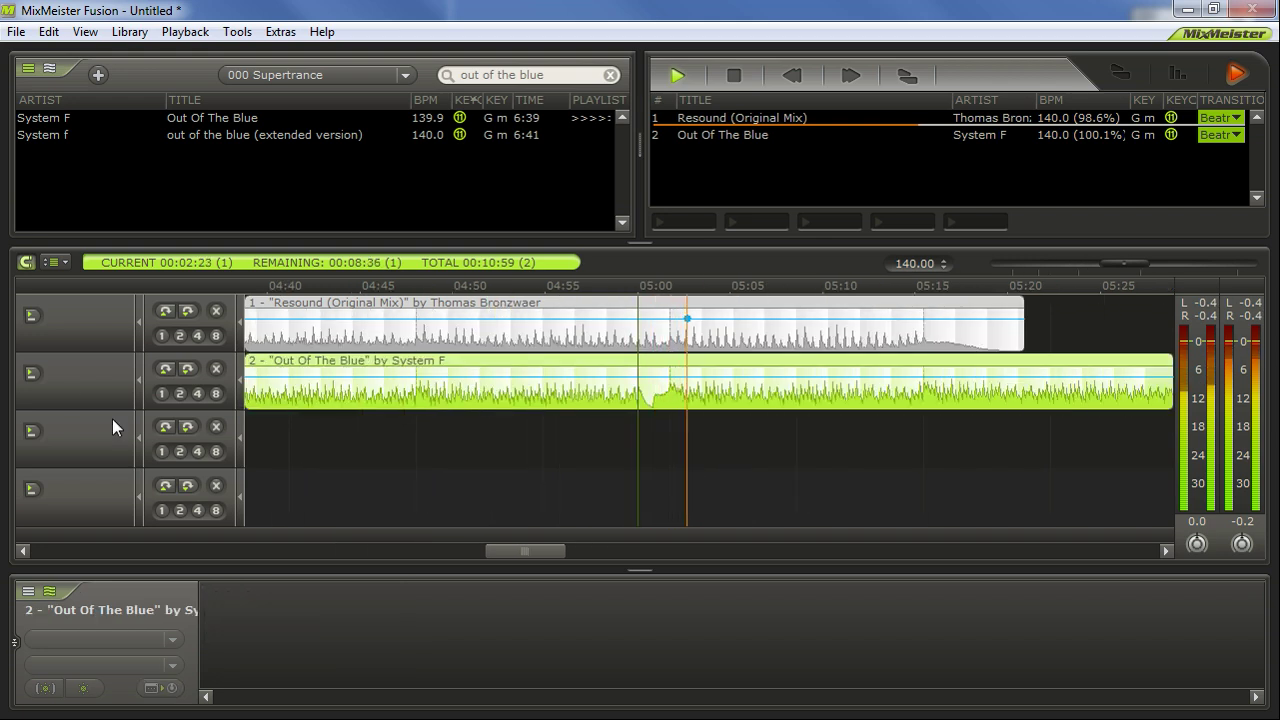
pyautogui.scroll(-1, 670, 500)
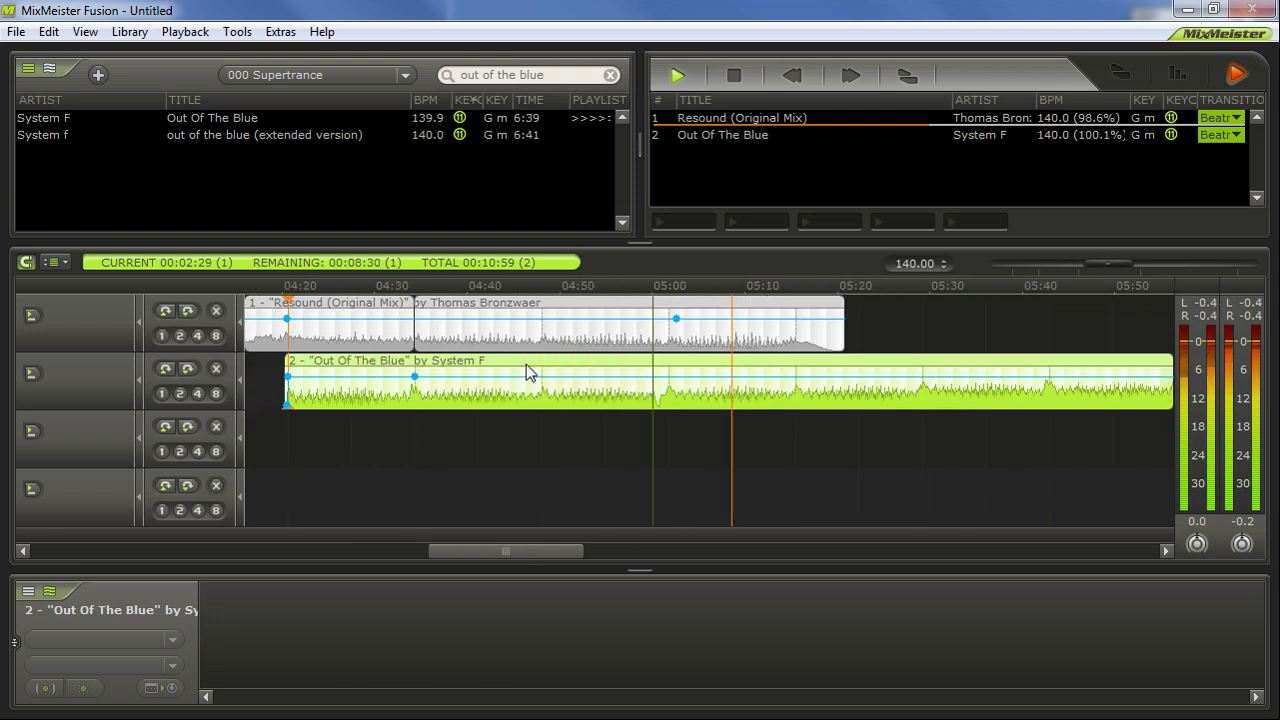
pyautogui.click(543, 333)
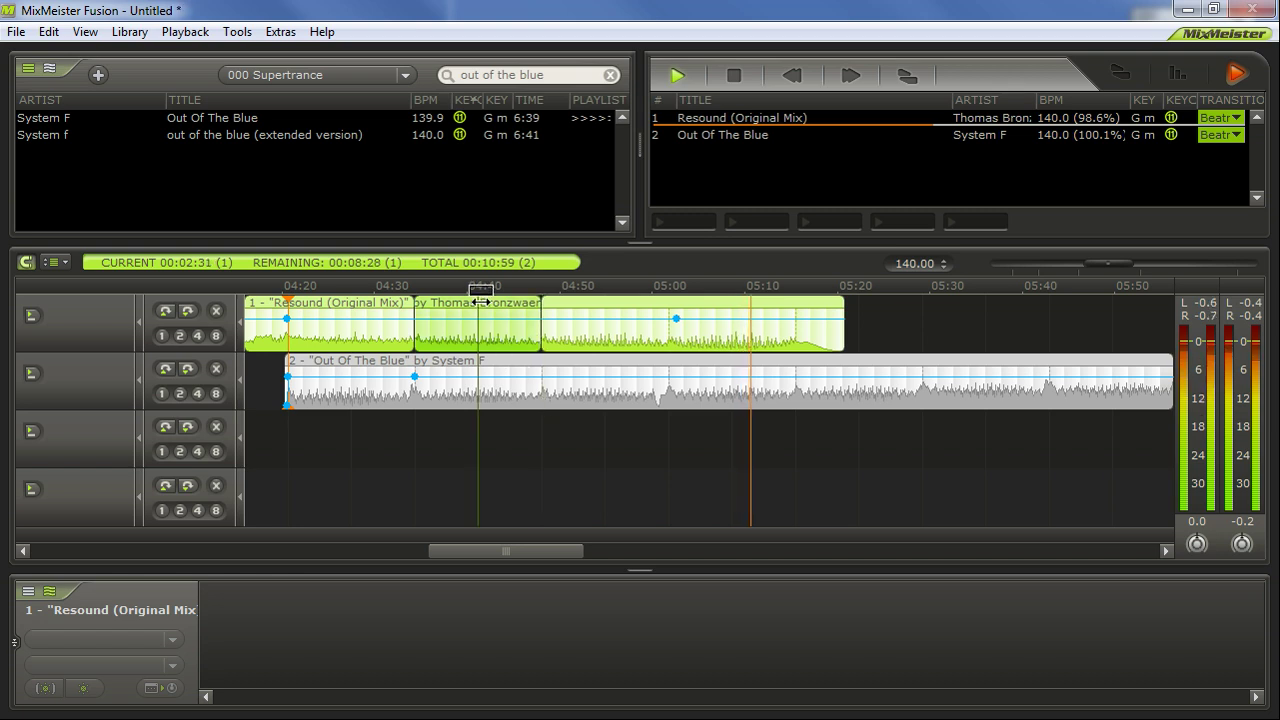
pyautogui.press('Delete')
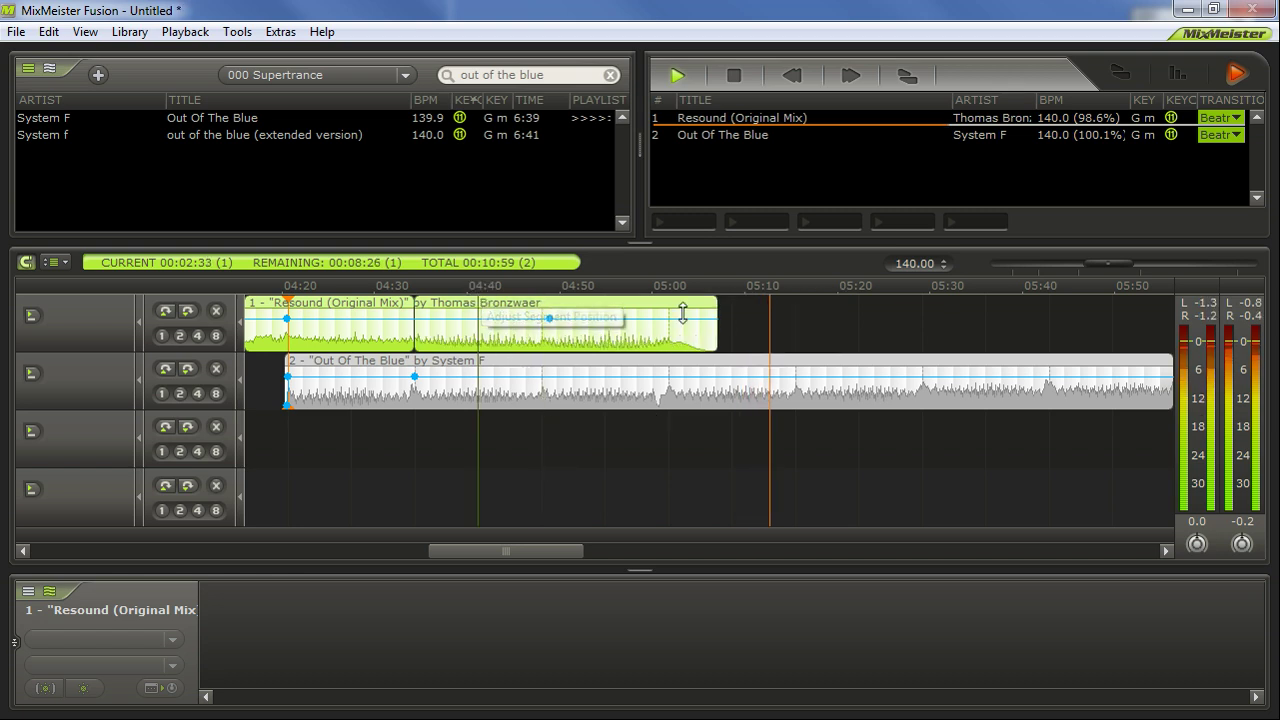
# Add bass points to Out Of The Blue at about 05:02, cut the preceding bass to -10 dB, and preview the overlap.
pyautogui.click(668, 377)
pyautogui.click(621, 377)
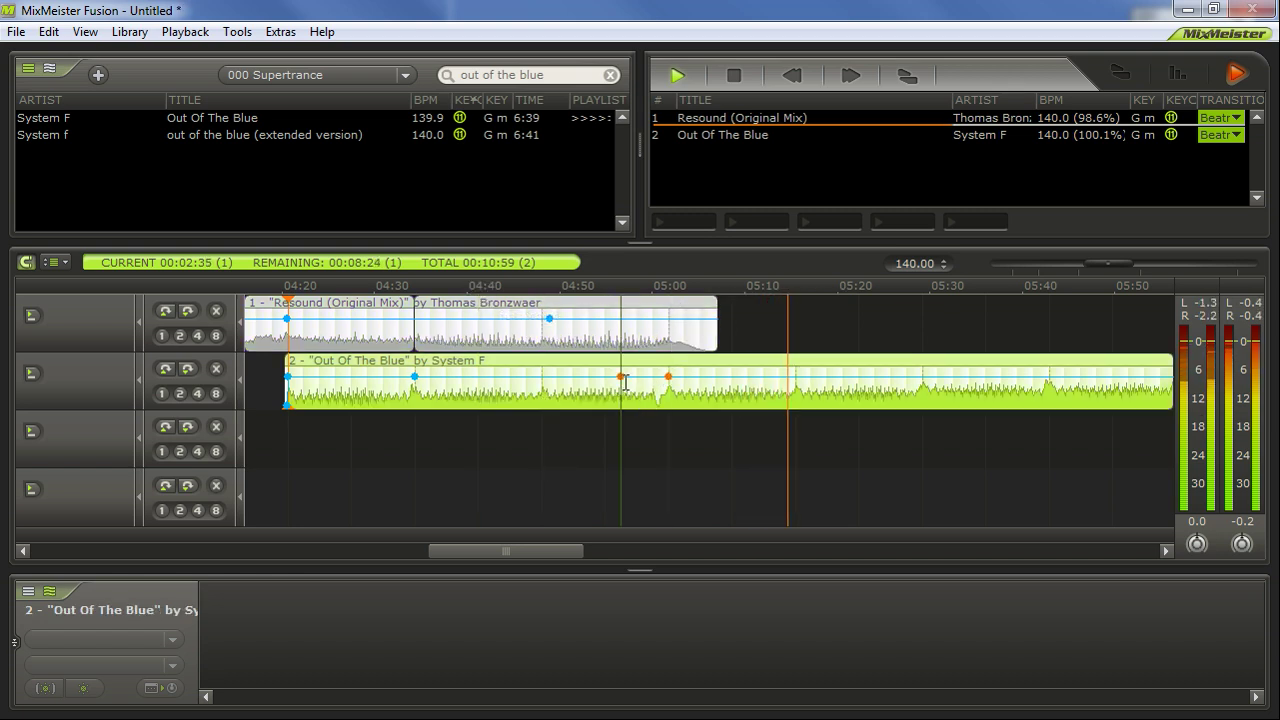
pyautogui.moveTo(621, 378); pyautogui.dragTo(689, 463)
pyautogui.click(568, 431)
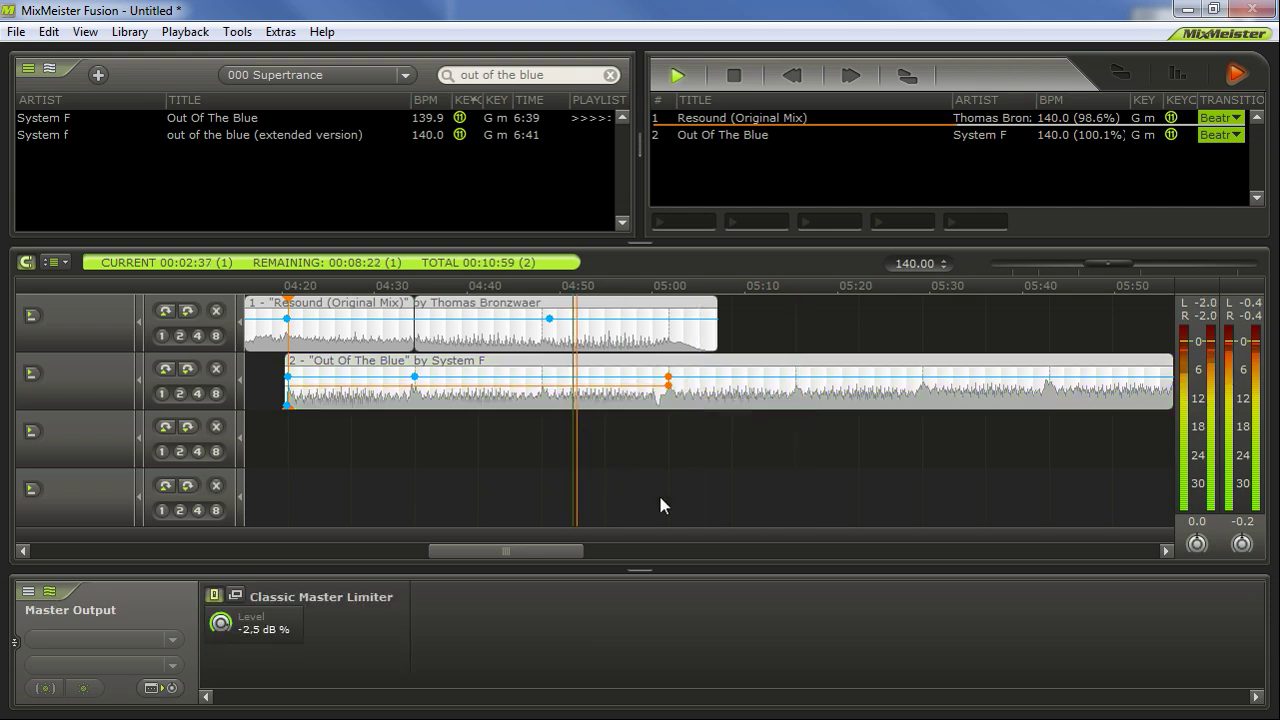
# Lower the bass of Out Of The Blue's intro before about 05:02 to -22 dB.
pyautogui.scroll(5, 422, 447)
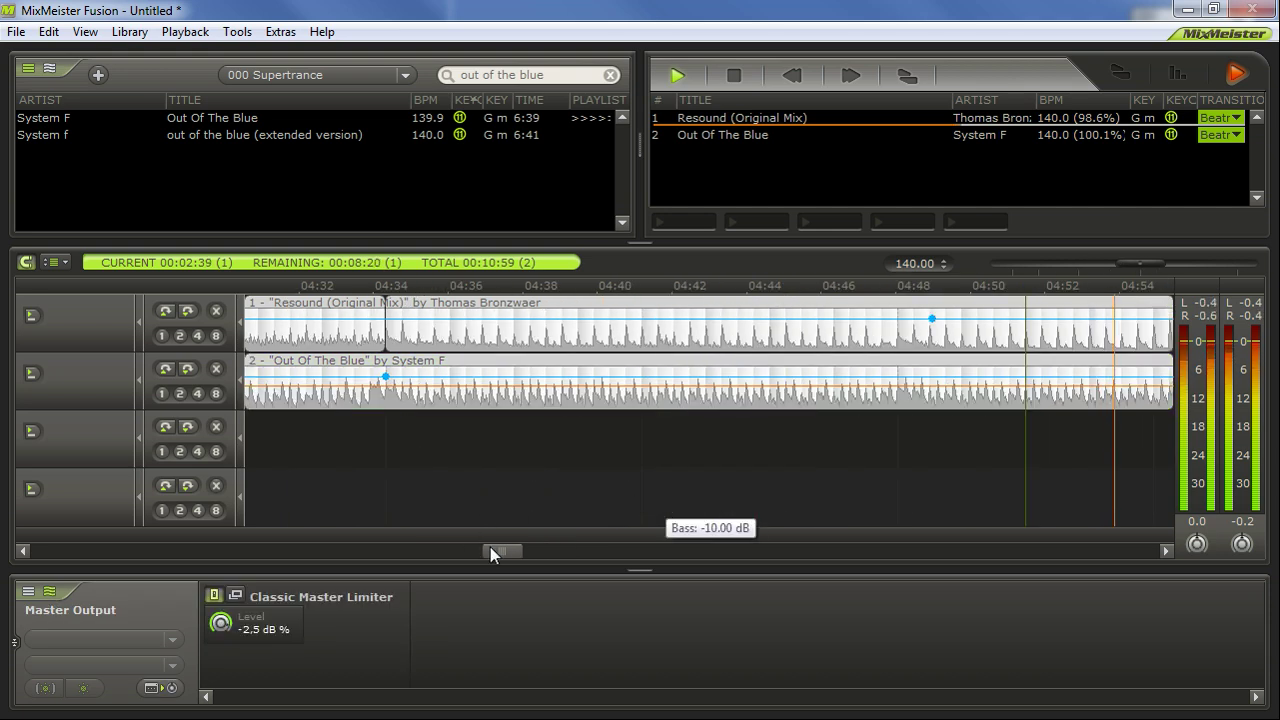
pyautogui.moveTo(509, 551); pyautogui.dragTo(479, 552)
pyautogui.scroll(-3, 449, 501)
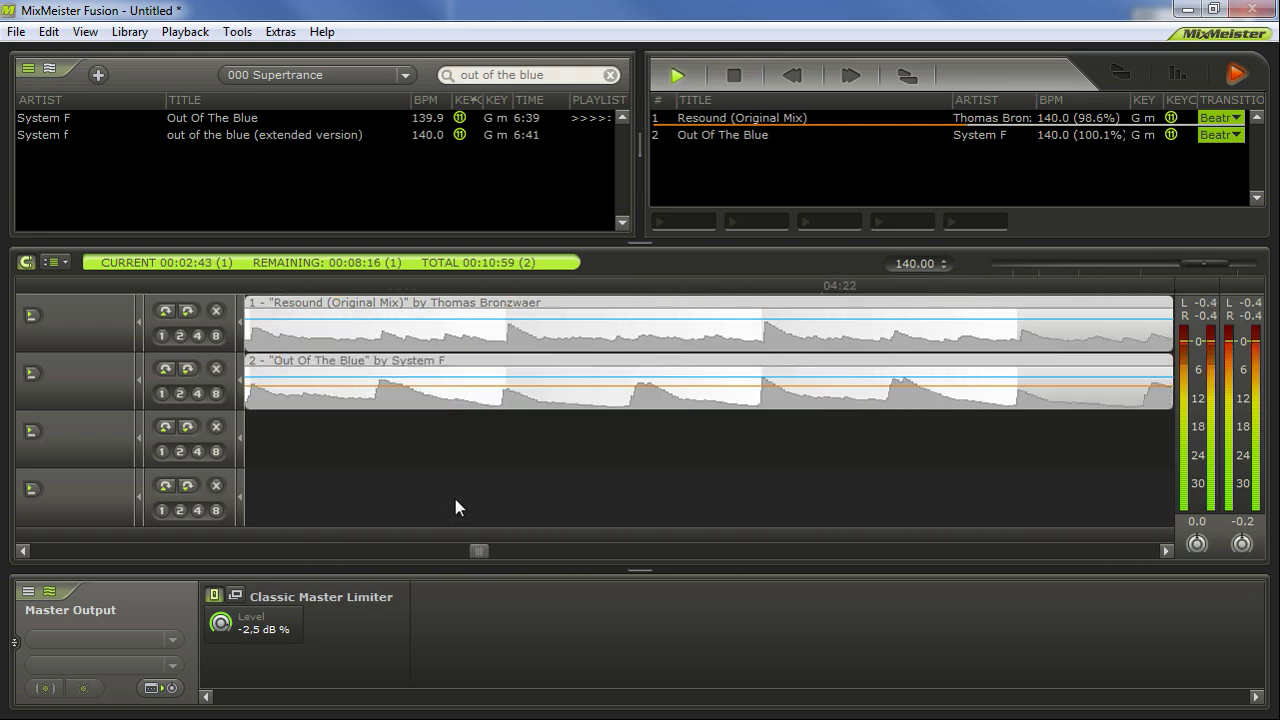
pyautogui.scroll(-2, 771, 441)
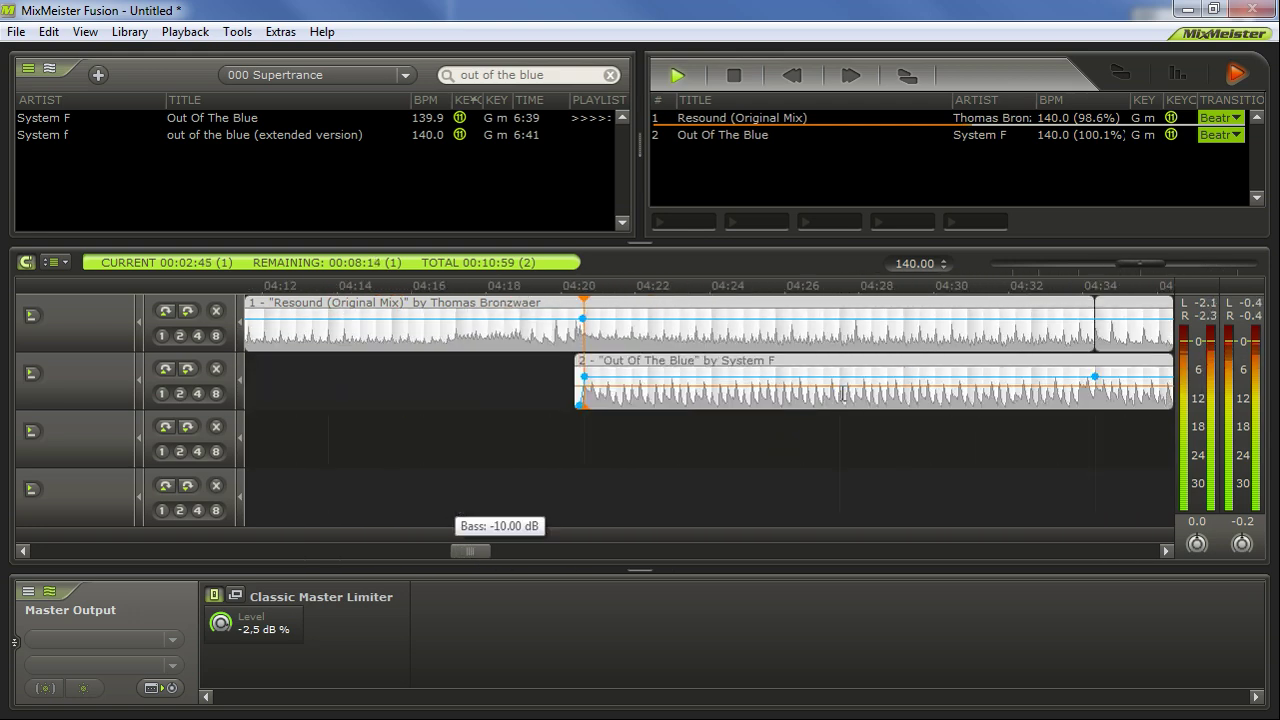
pyautogui.click(802, 394)
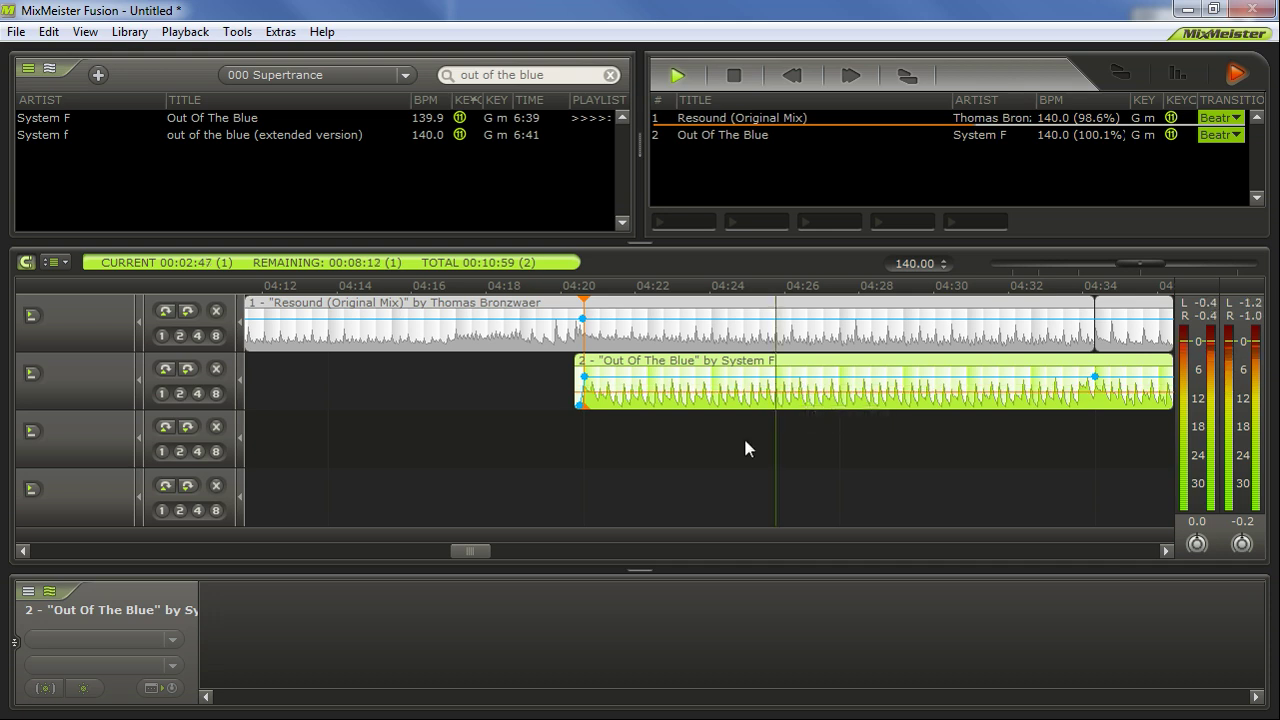
pyautogui.scroll(-2, 743, 435)
pyautogui.moveTo(458, 554); pyautogui.dragTo(511, 553)
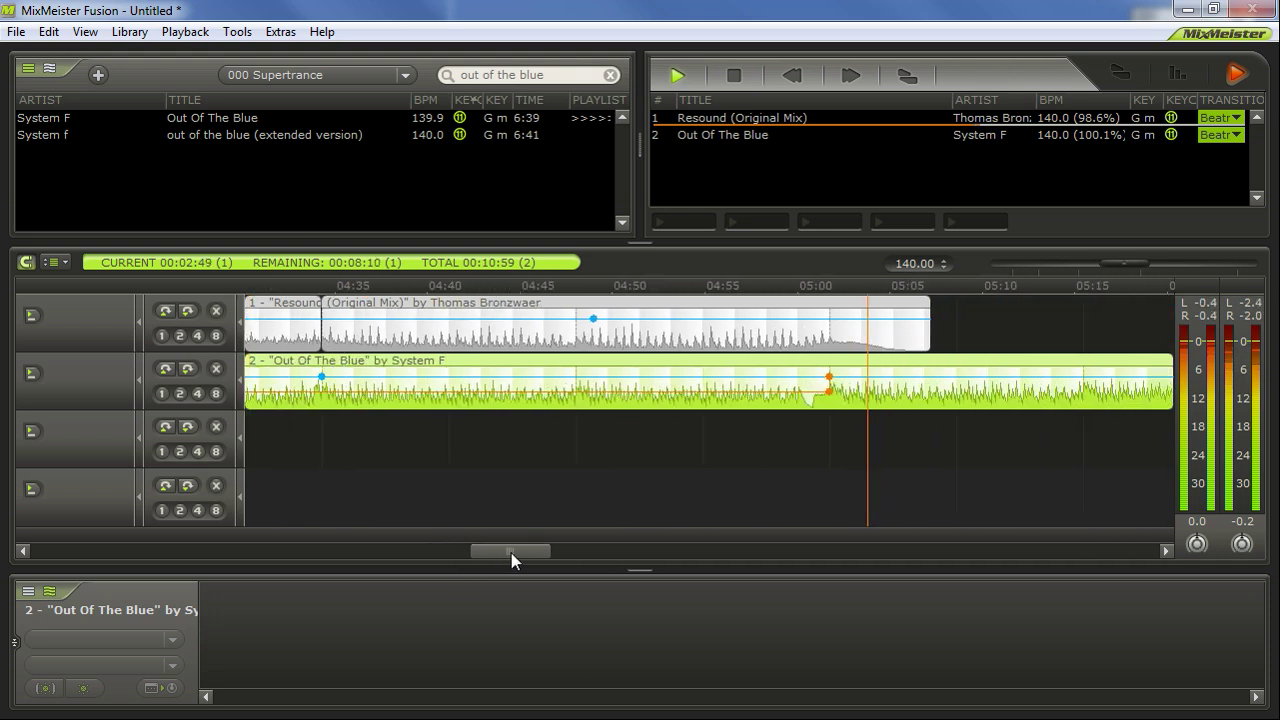
# Preview the overlap of Resound and Out Of The Blue from about 05:00, 04:37 and 04:47 to examine the bass balance.
pyautogui.click(788, 465)
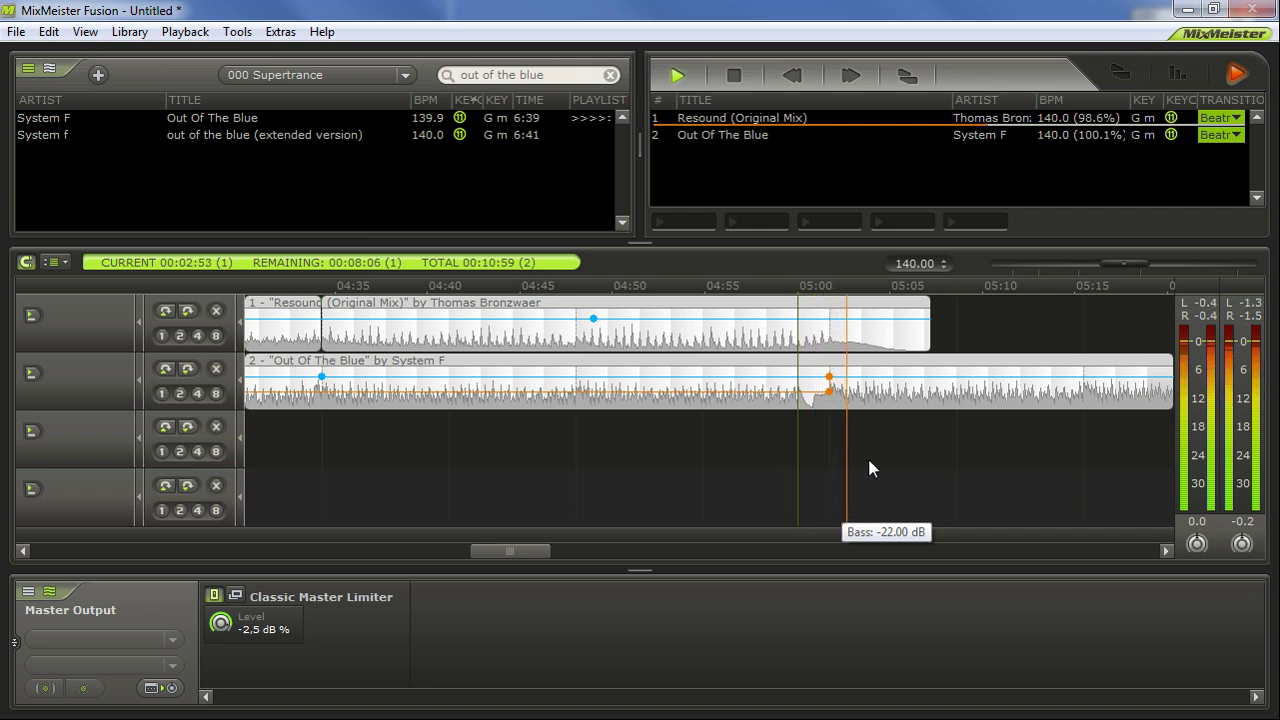
pyautogui.scroll(-1, 867, 455)
pyautogui.click(625, 510)
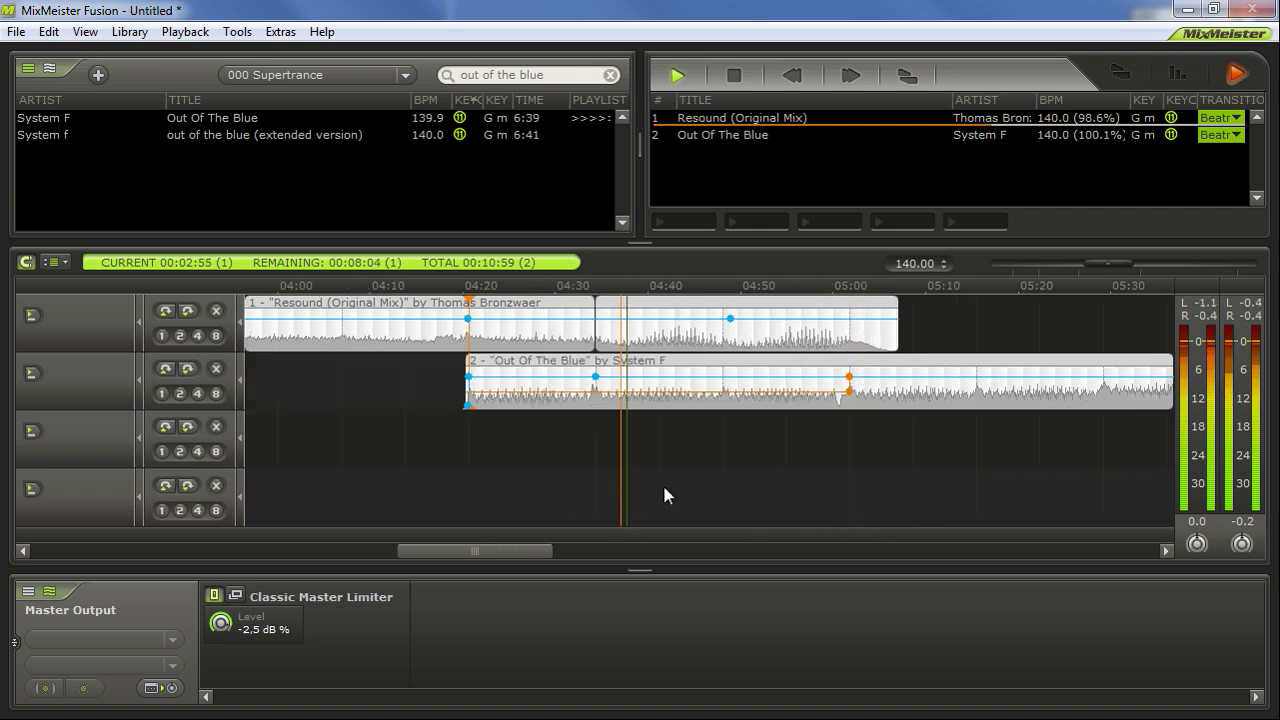
pyautogui.click(717, 436)
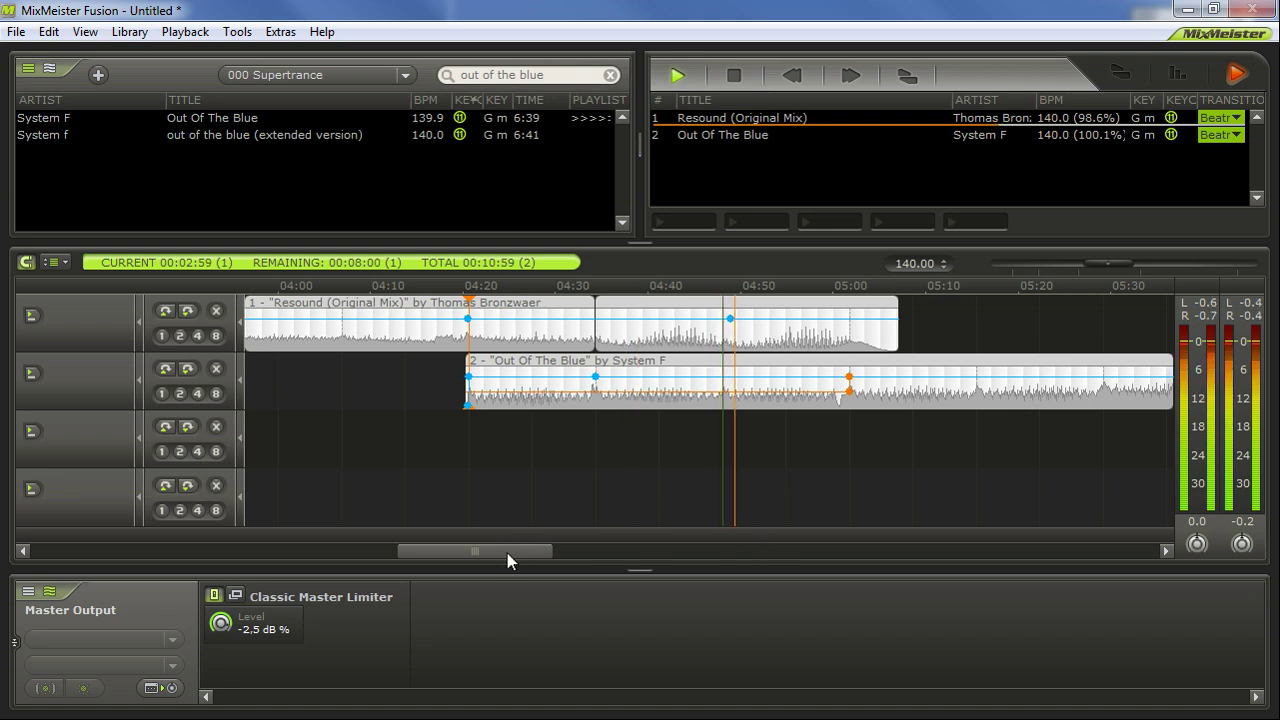
# Nudge Out Of The Blue slightly later at its start near 04:20 with snapping temporarily off, and preview the beat alignment.
pyautogui.scroll(5, 731, 509)
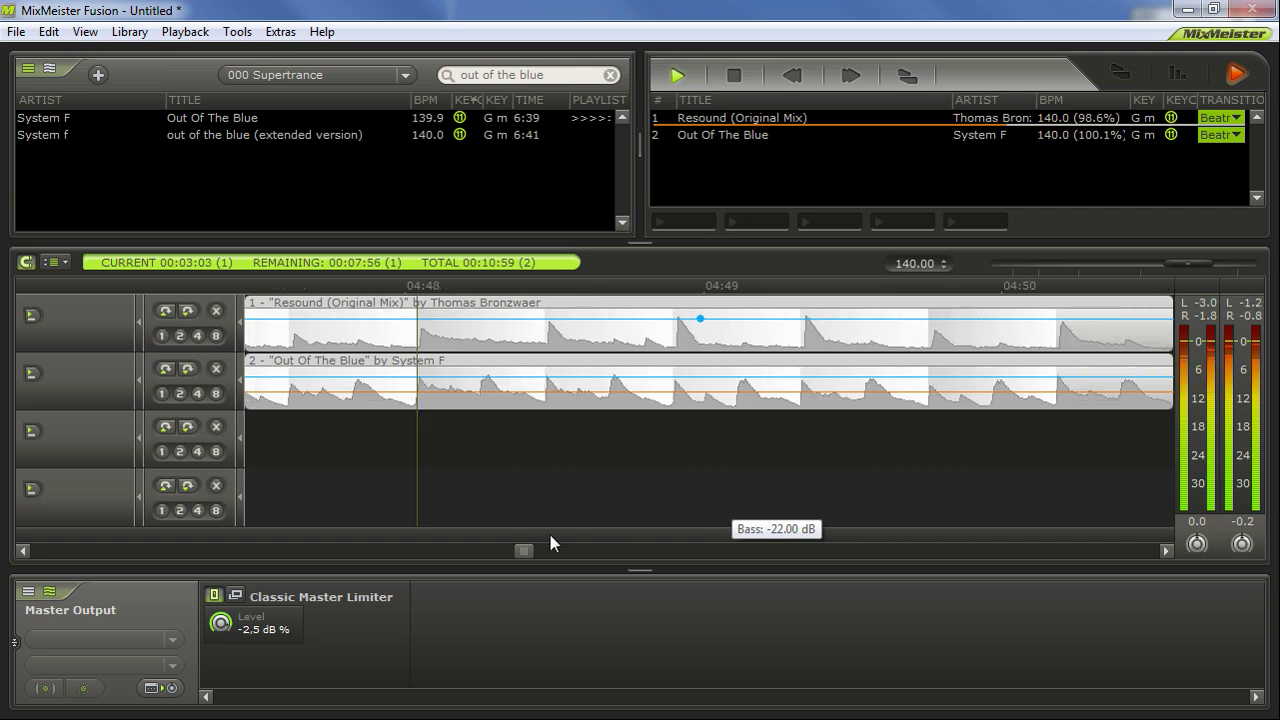
pyautogui.click(348, 549)
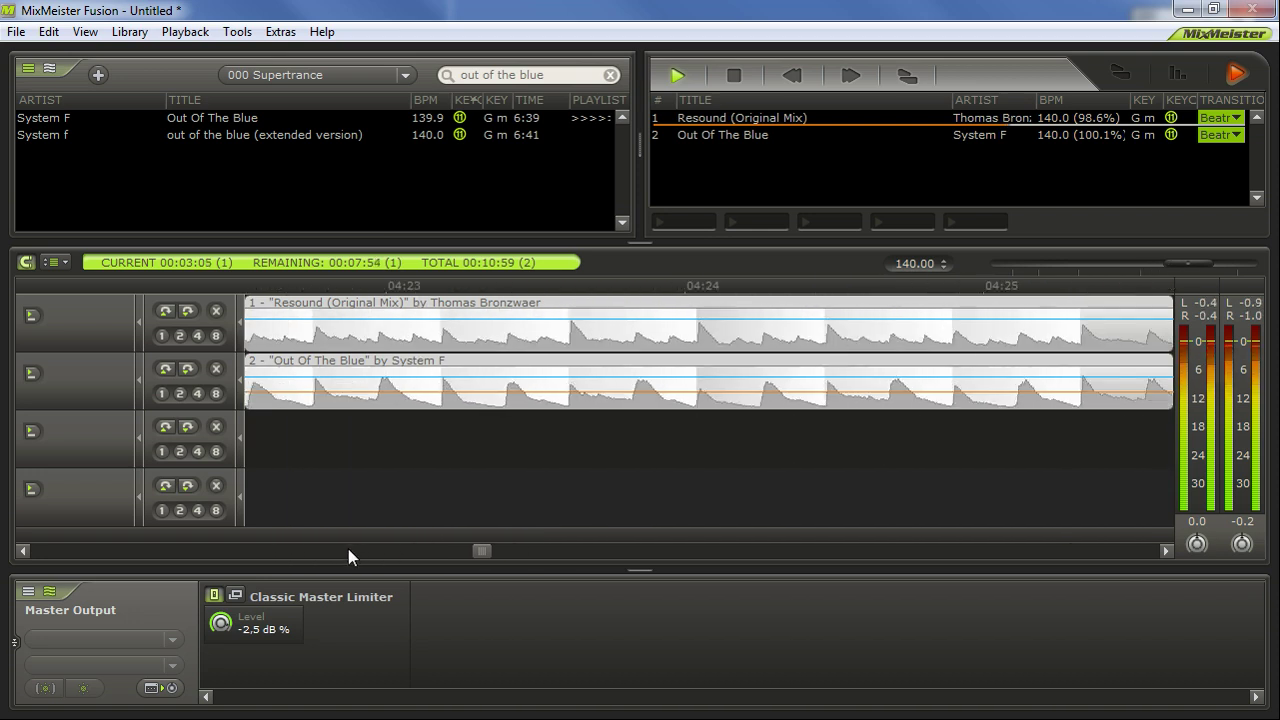
pyautogui.click(348, 549)
pyautogui.click(533, 545)
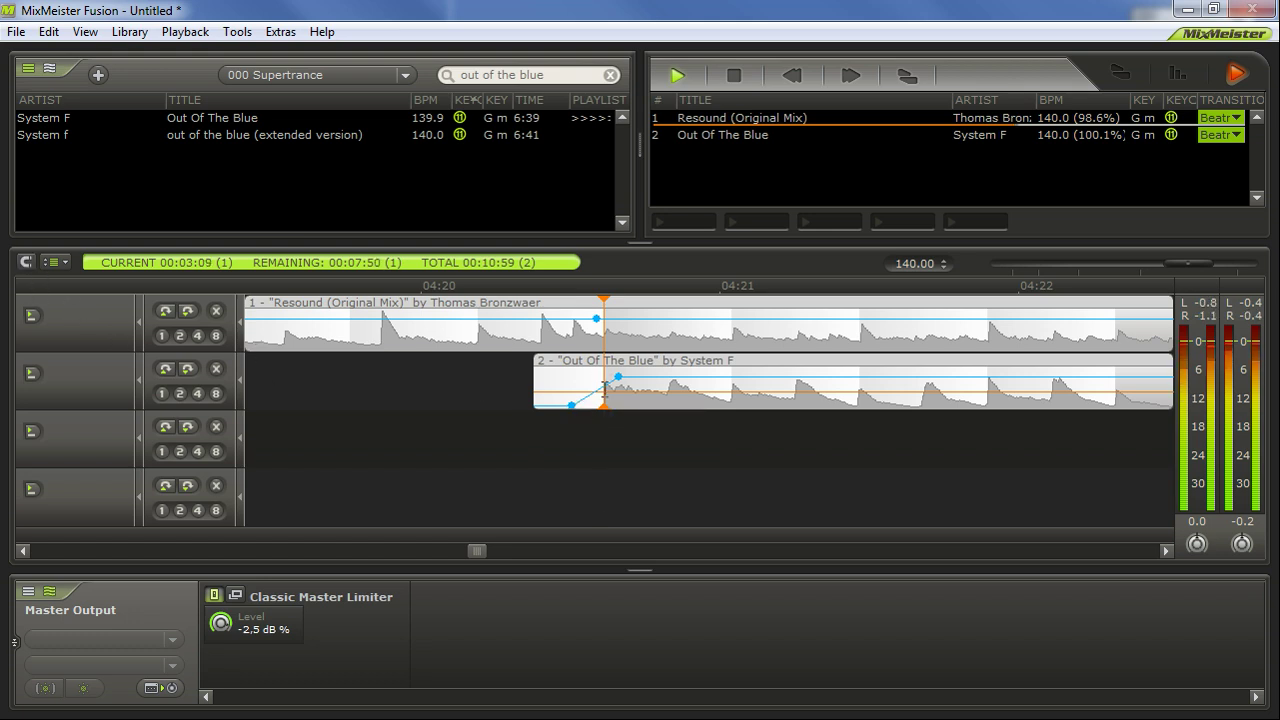
pyautogui.click(604, 372)
pyautogui.moveTo(590, 371); pyautogui.dragTo(606, 375)
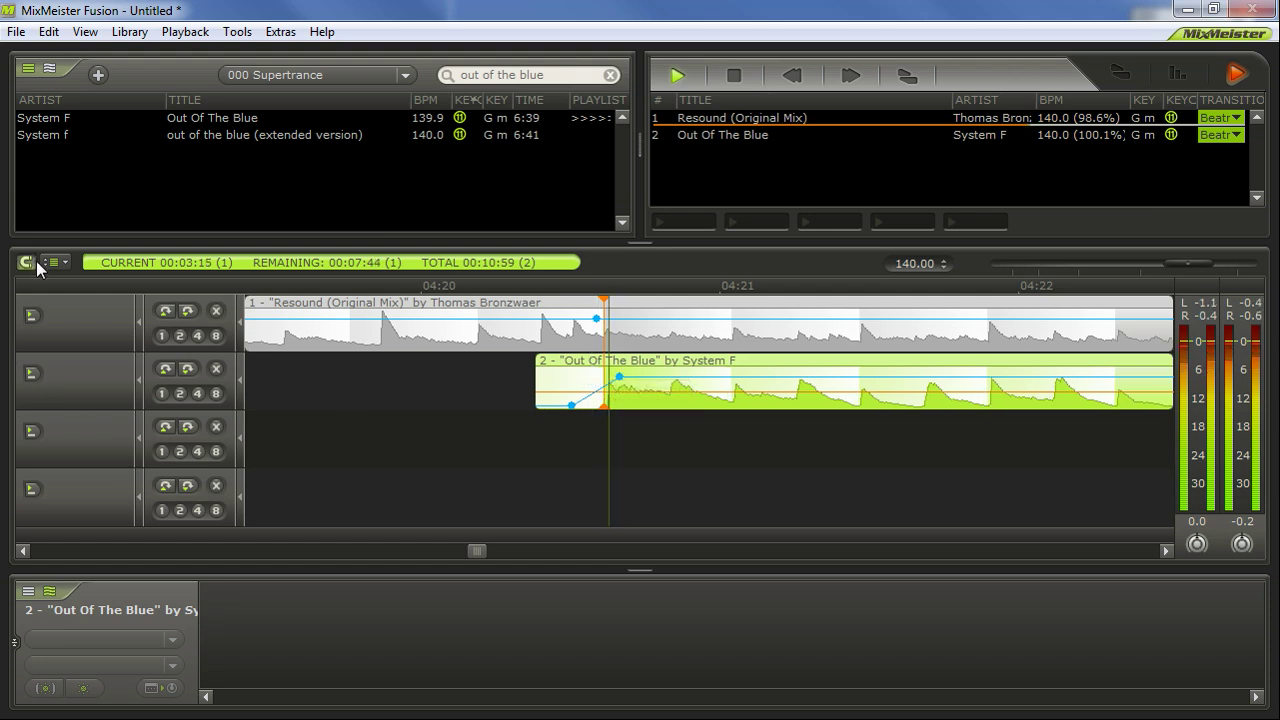
pyautogui.click(938, 505)
pyautogui.scroll(-5, 962, 488)
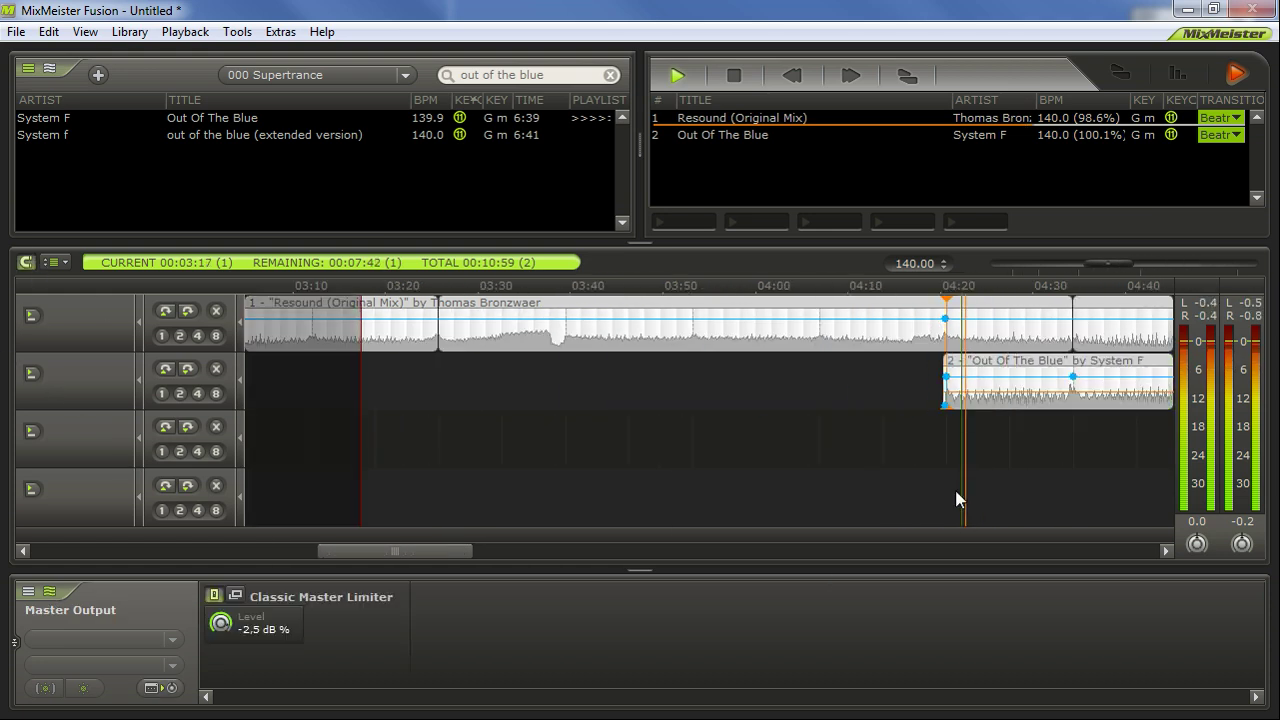
# Move Out Of The Blue's low bass point slightly earlier so the bass ramps up into about 05:02, and preview the ramp.
pyautogui.moveTo(436, 551); pyautogui.dragTo(538, 551)
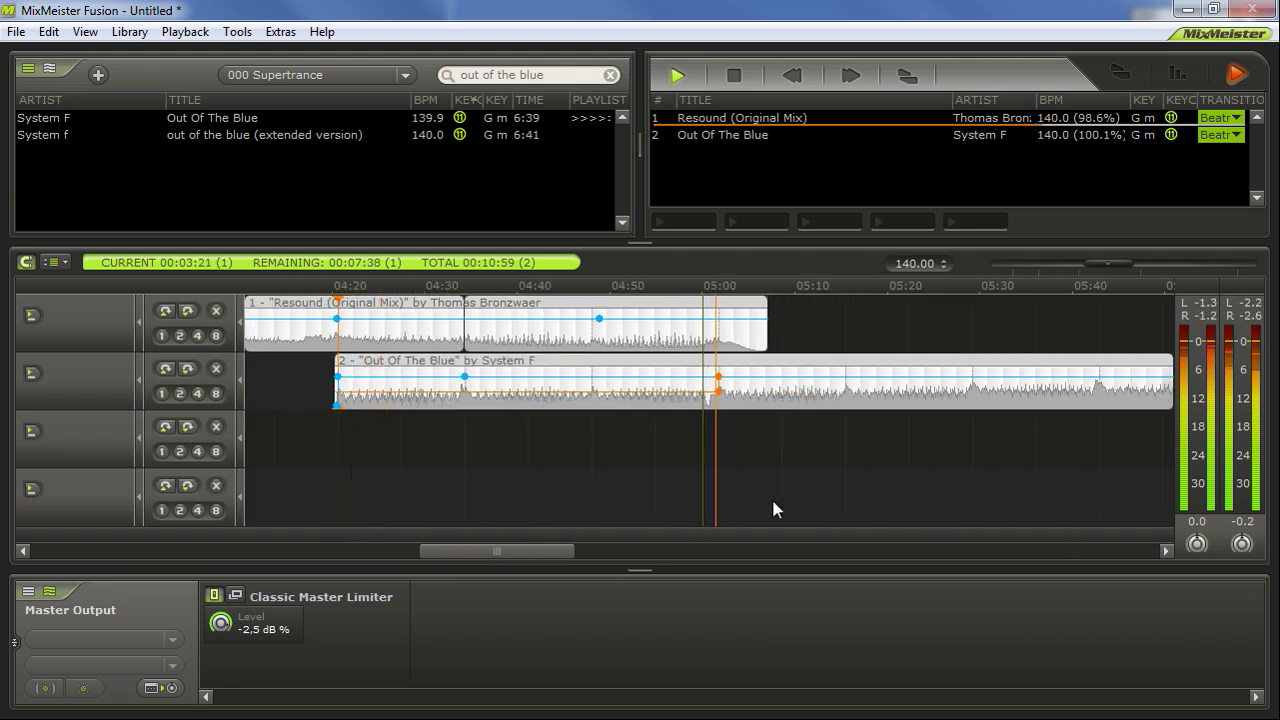
pyautogui.scroll(3, 713, 480)
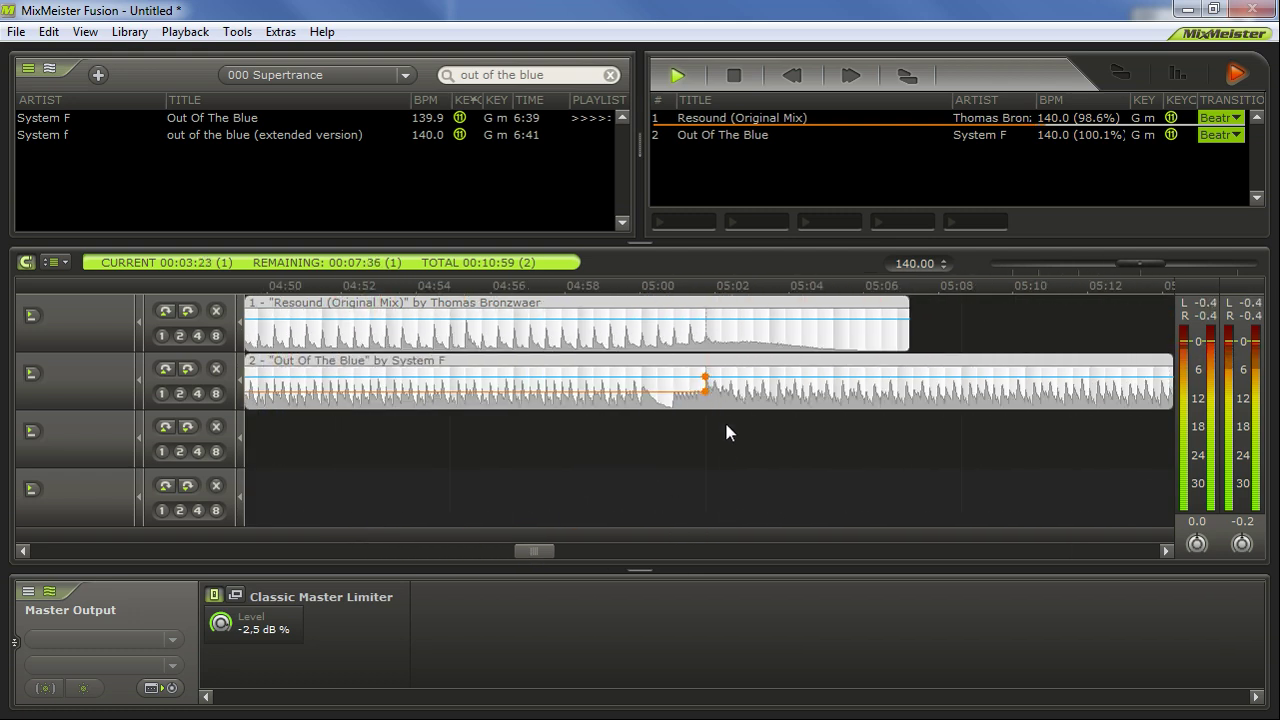
pyautogui.click(690, 386)
pyautogui.click(664, 420)
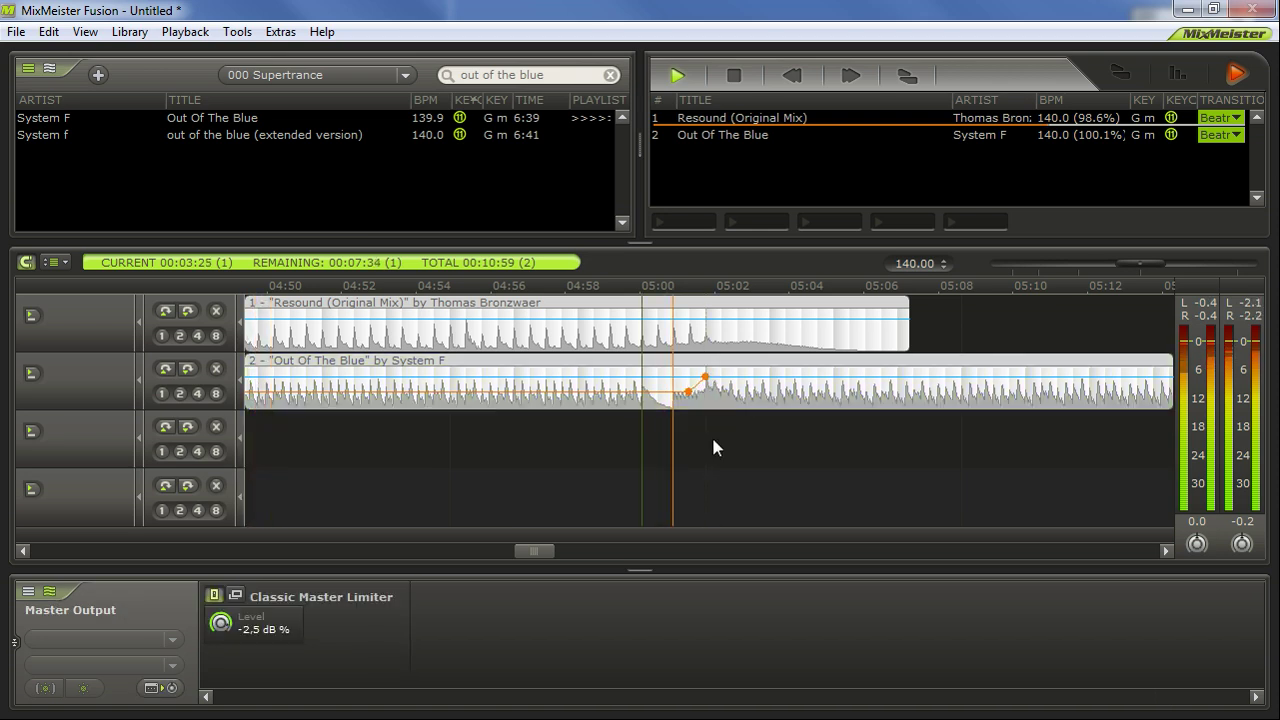
# Add two bass points to Resound just before and at about 05:02, lowering the second to cut its bass.
pyautogui.click(701, 318)
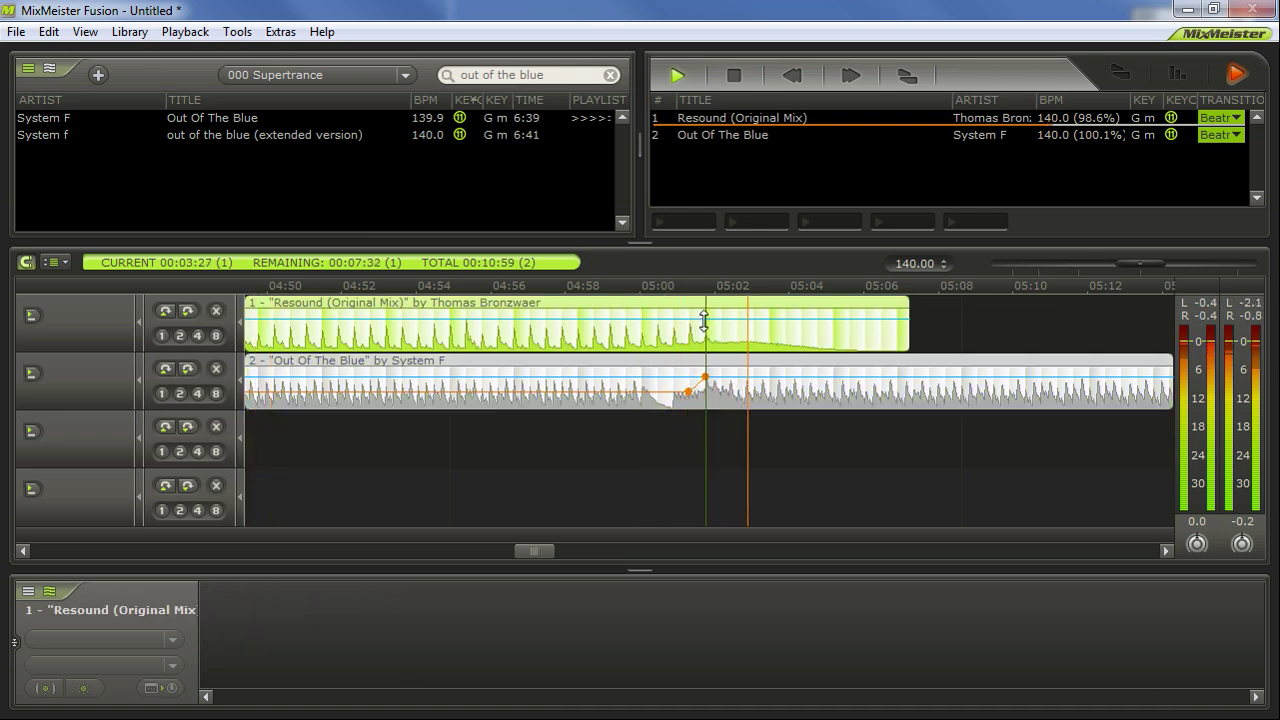
pyautogui.click(693, 318)
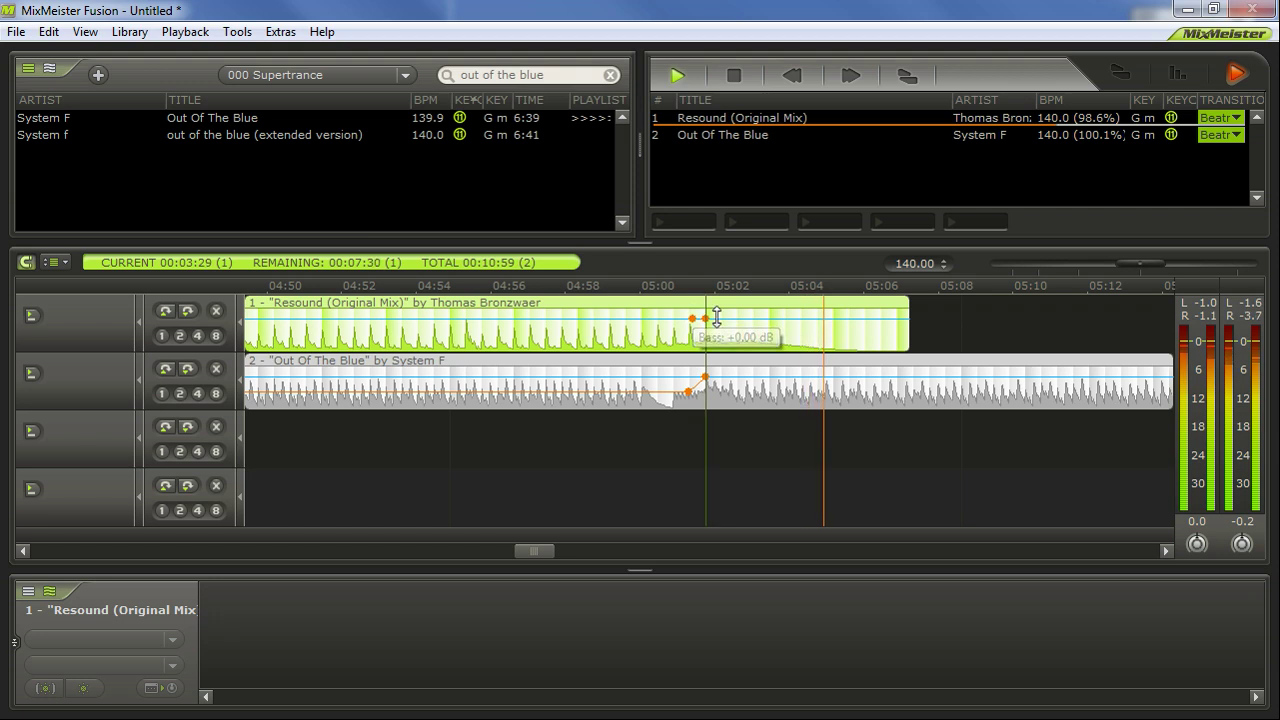
pyautogui.moveTo(705, 318); pyautogui.dragTo(705, 348)
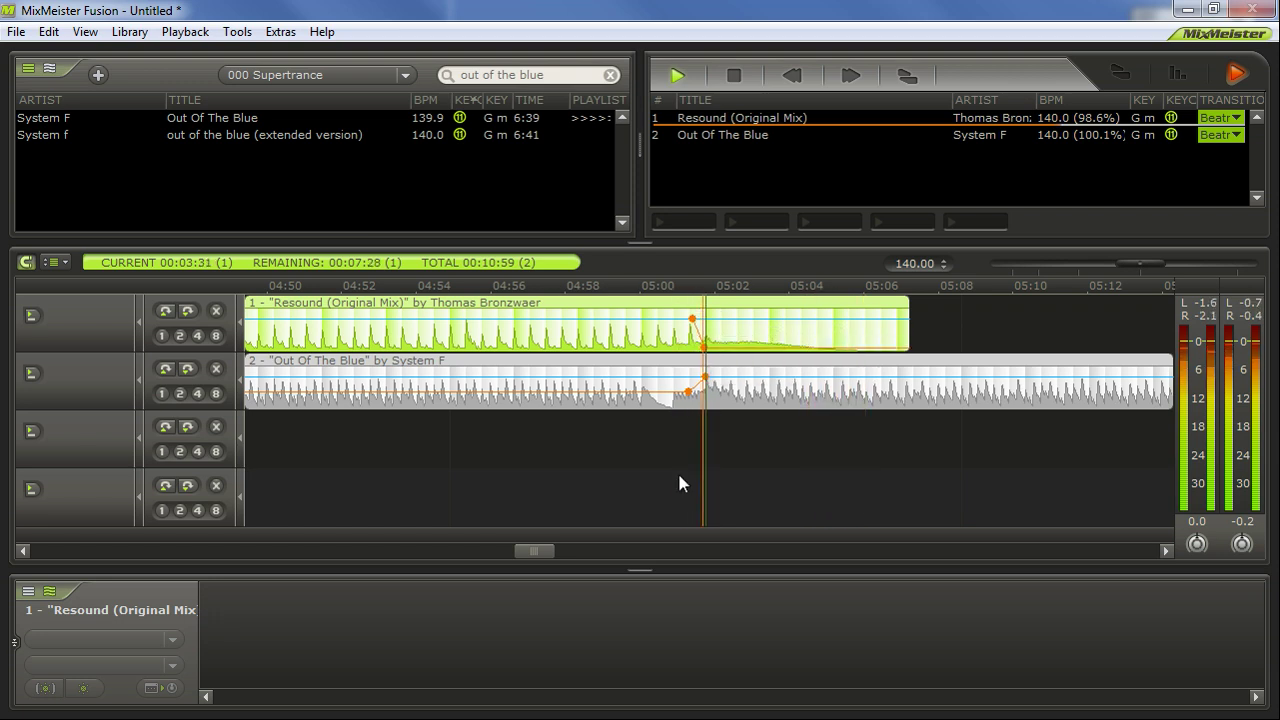
# Split Out Of The Blue at about 05:28 and 06:10.
pyautogui.scroll(-3, 680, 470)
pyautogui.scroll(-2, 686, 478)
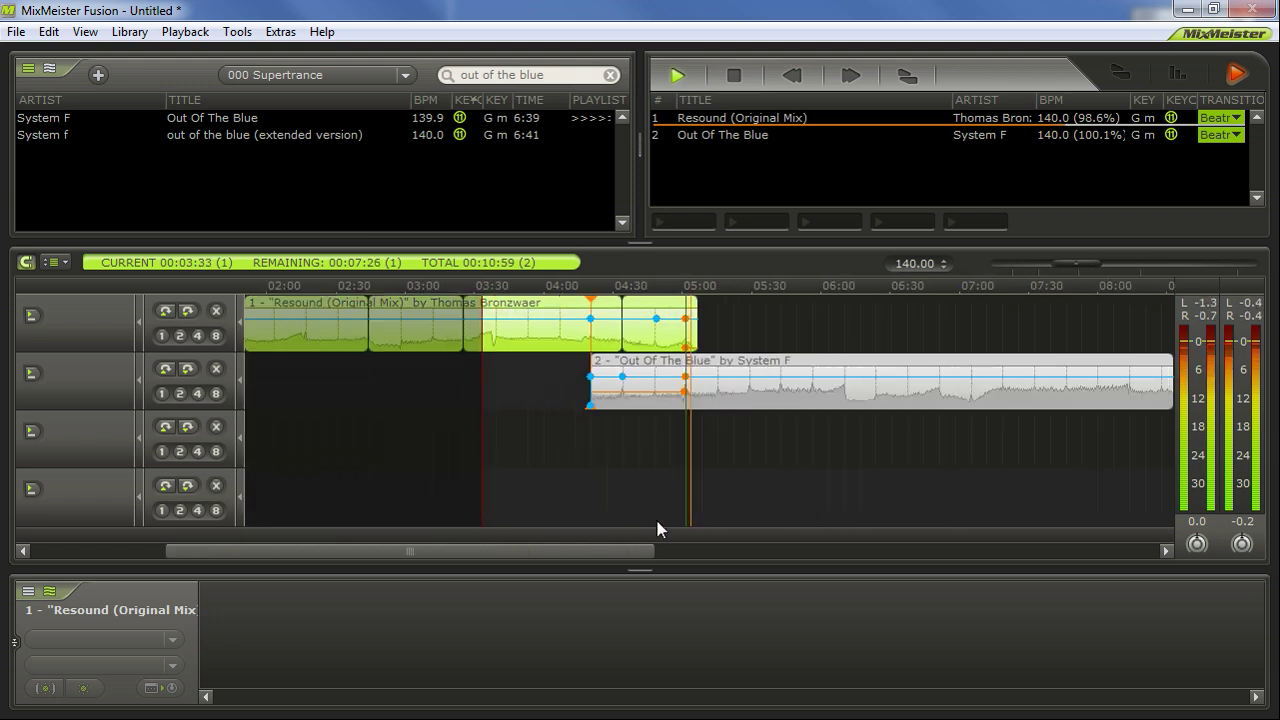
pyautogui.moveTo(561, 553); pyautogui.dragTo(726, 562)
pyautogui.click(620, 464)
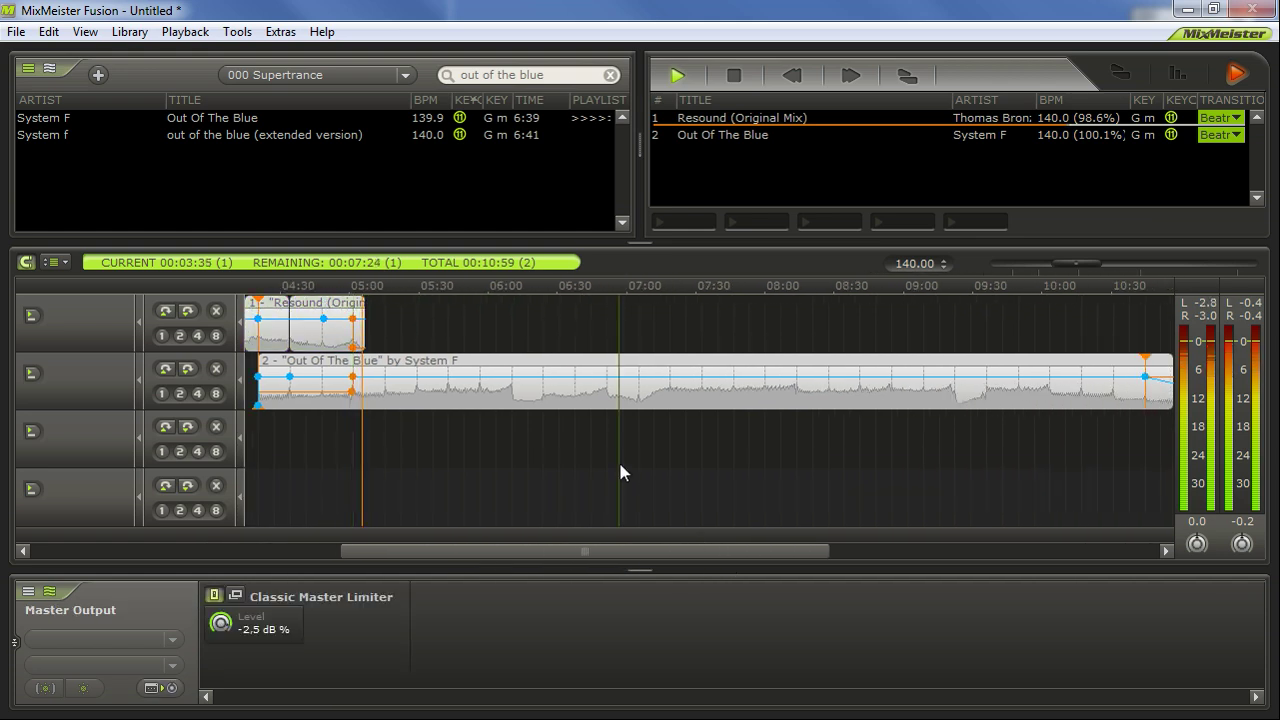
pyautogui.click(503, 411)
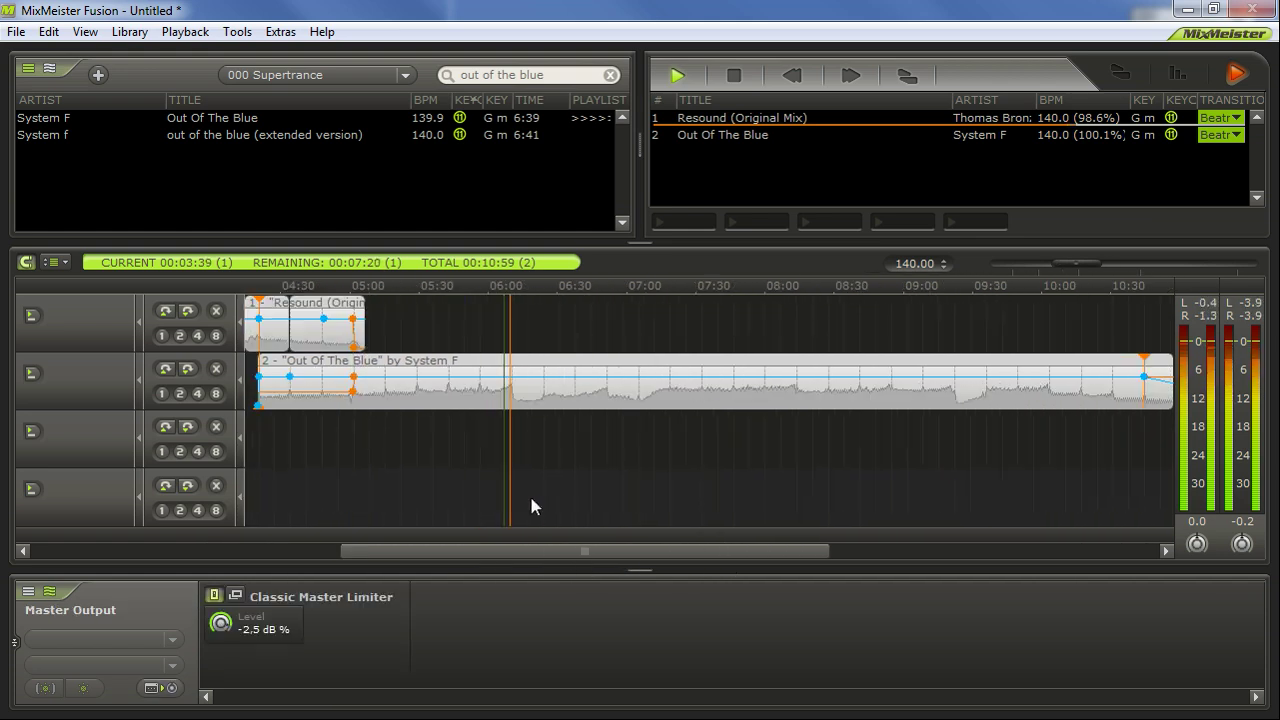
pyautogui.click(418, 403)
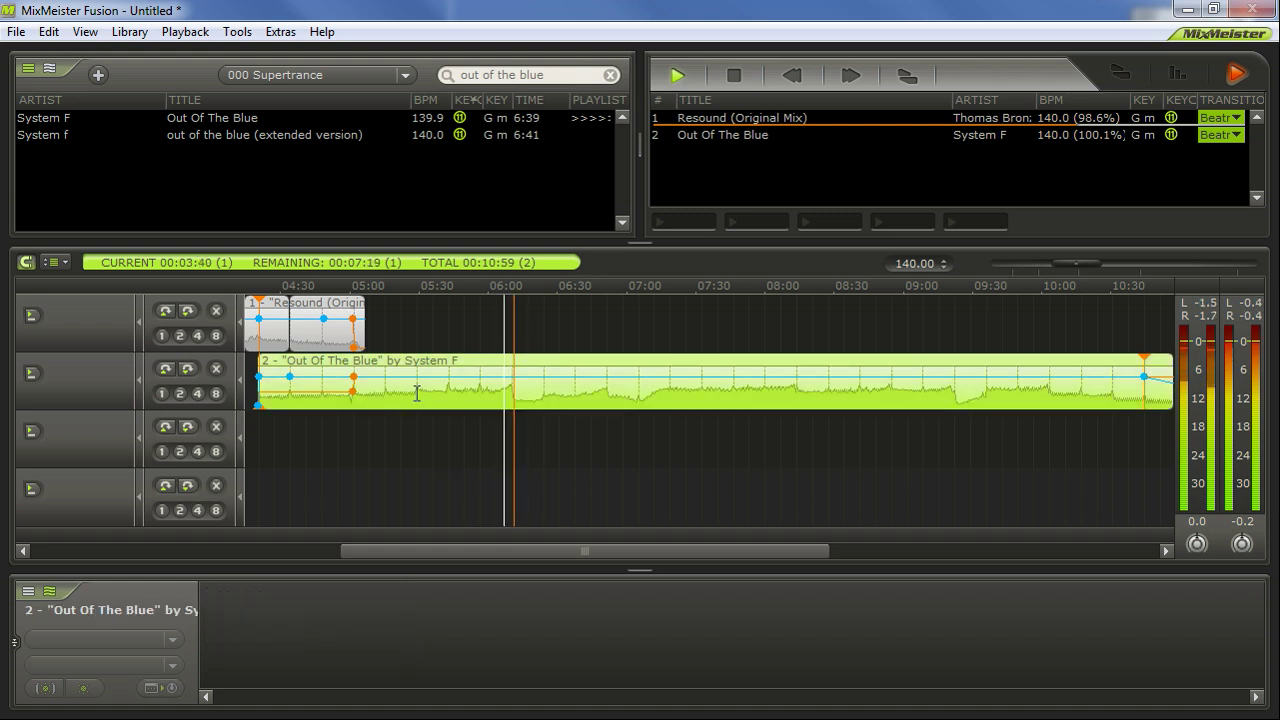
pyautogui.click(511, 394)
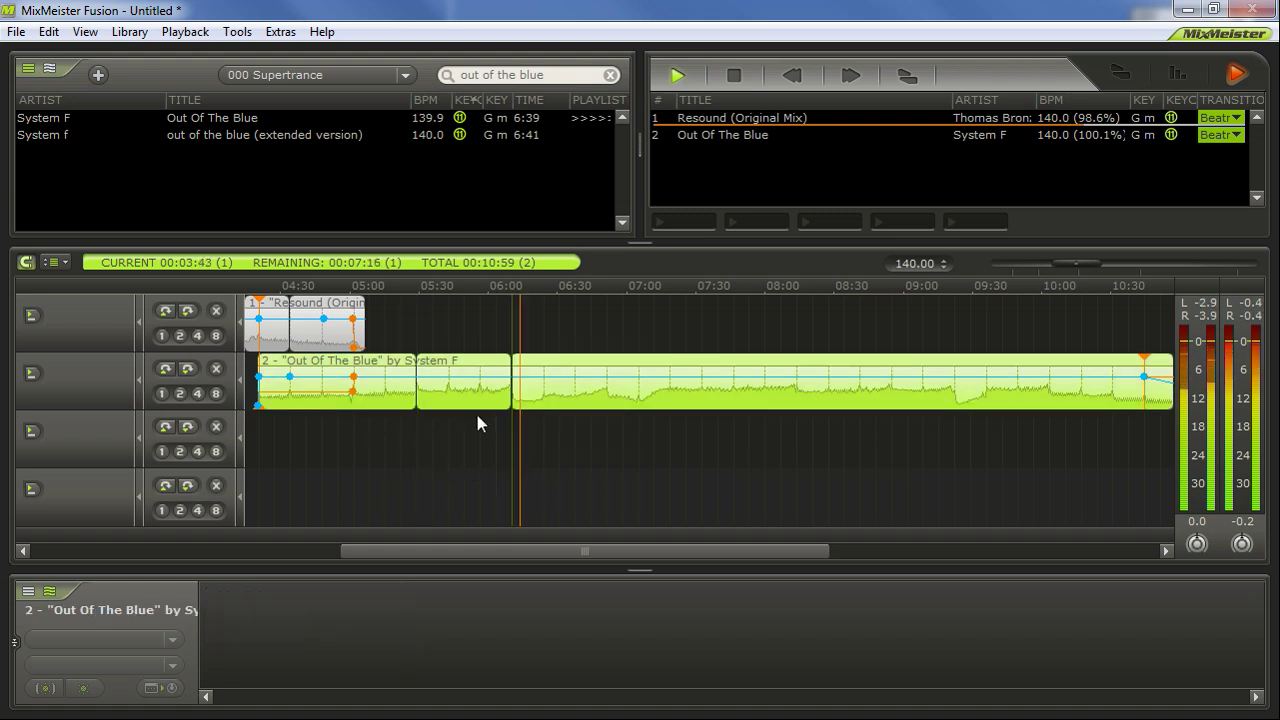
# Try removing the Out Of The Blue section between about 05:28 and 06:10, and undo the removal after previewing the join.
pyautogui.click(461, 360)
pyautogui.press('Delete')
pyautogui.click(408, 420)
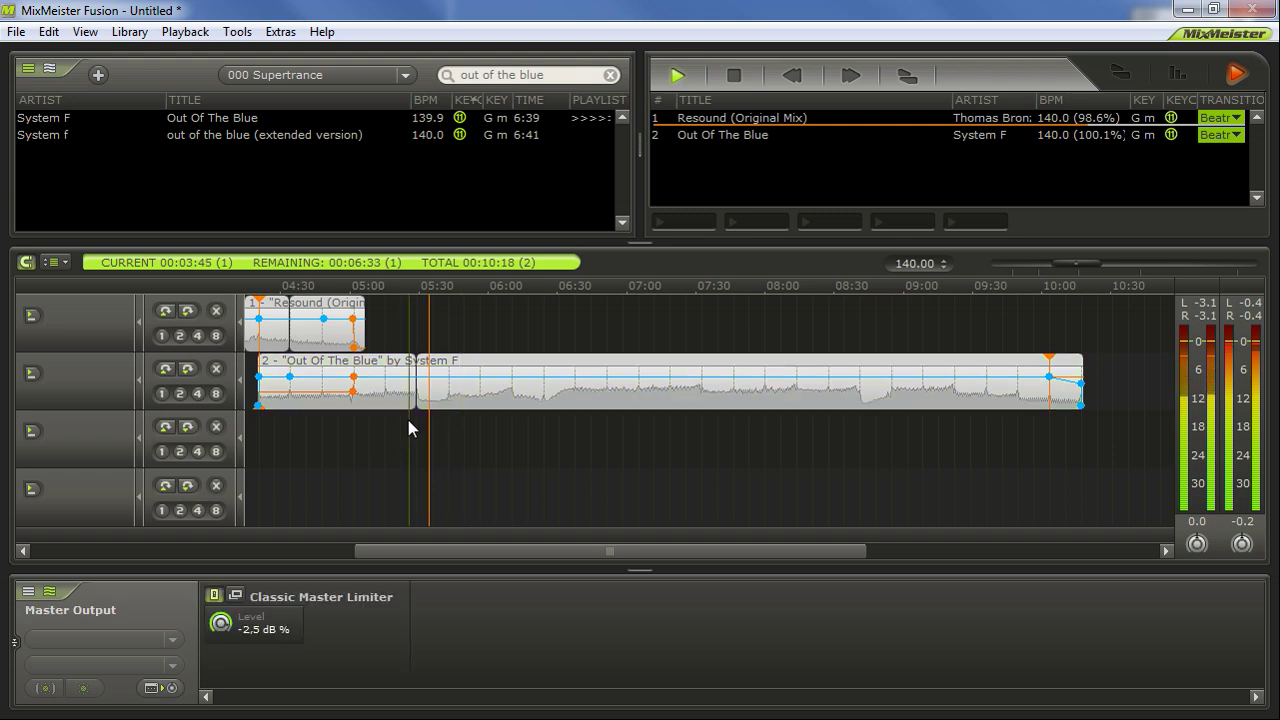
pyautogui.scroll(3, 447, 468)
pyautogui.scroll(-2, 447, 468)
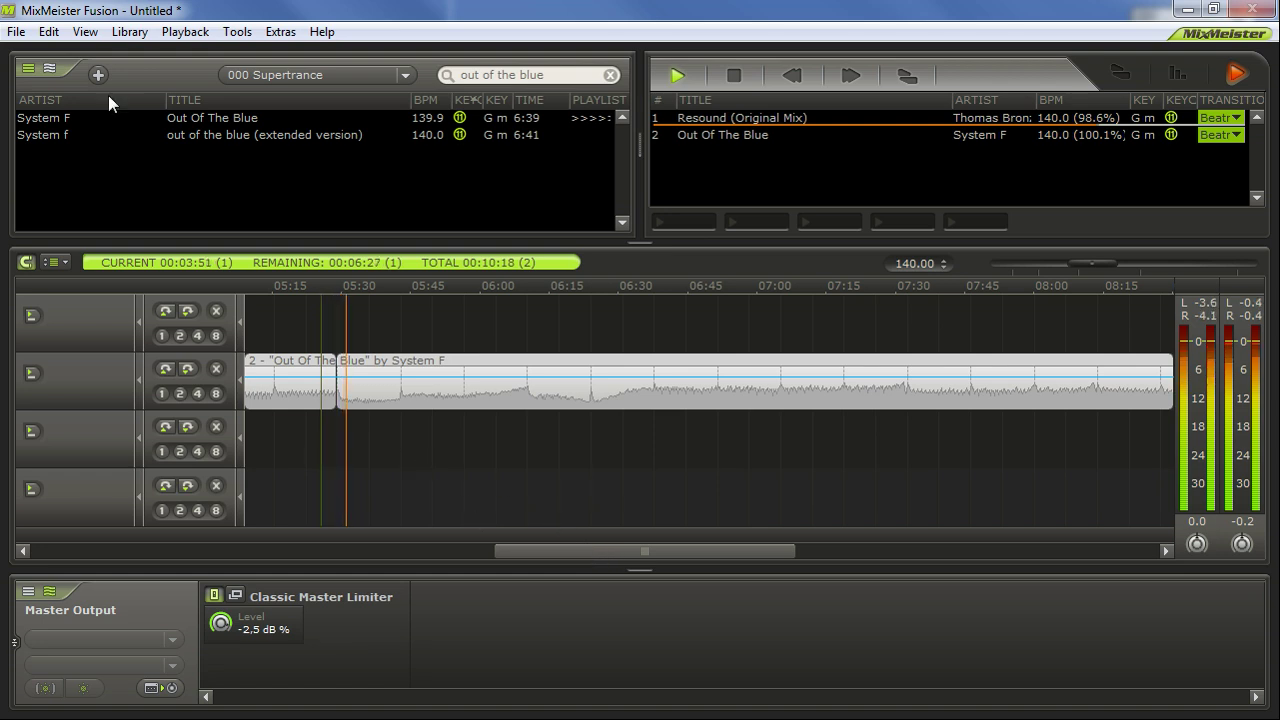
pyautogui.click(49, 31)
pyautogui.click(64, 54)
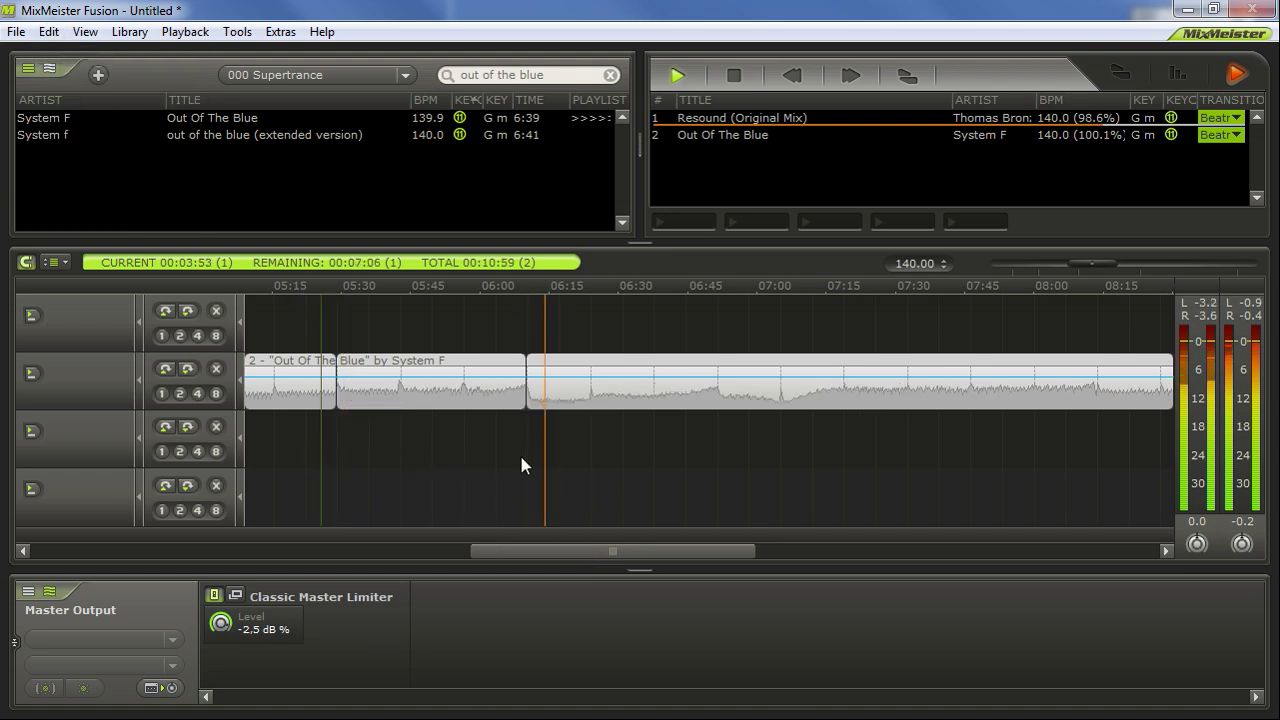
# Preview Out Of The Blue at points between about 05:40 and 08:10 to find a section to cut.
pyautogui.scroll(-1, 521, 457)
pyautogui.click(459, 400)
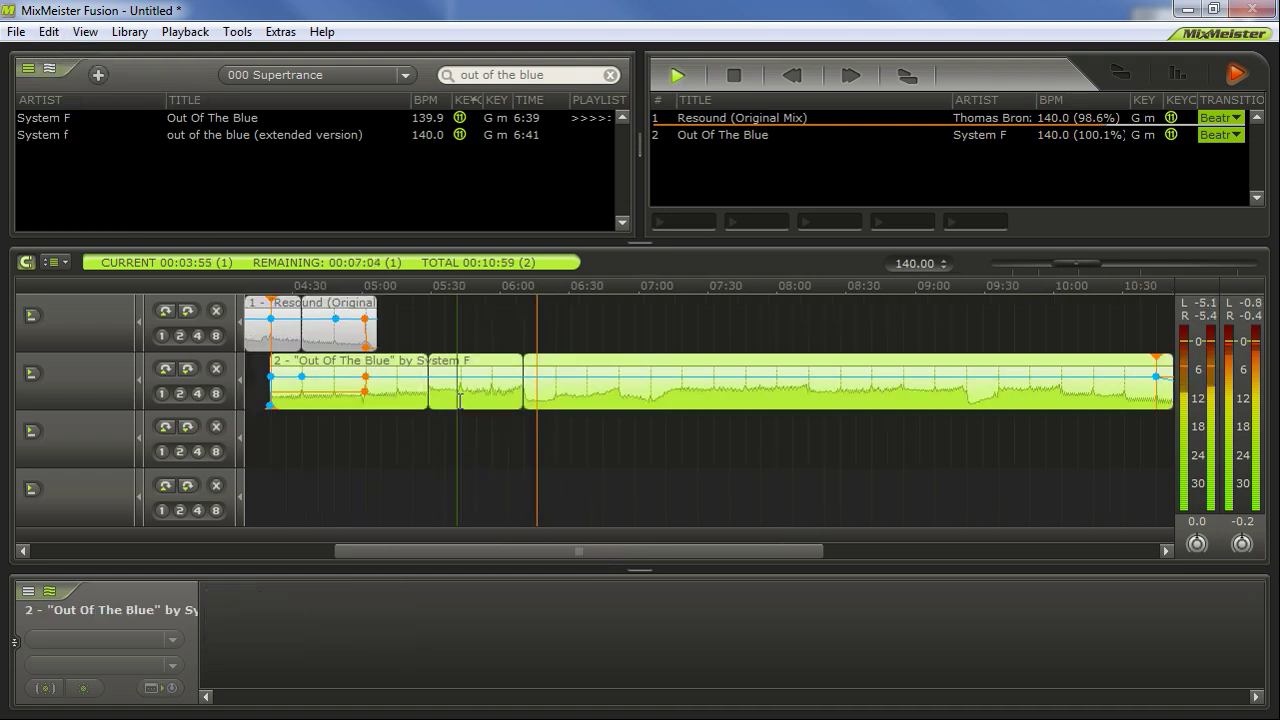
pyautogui.scroll(2, 462, 401)
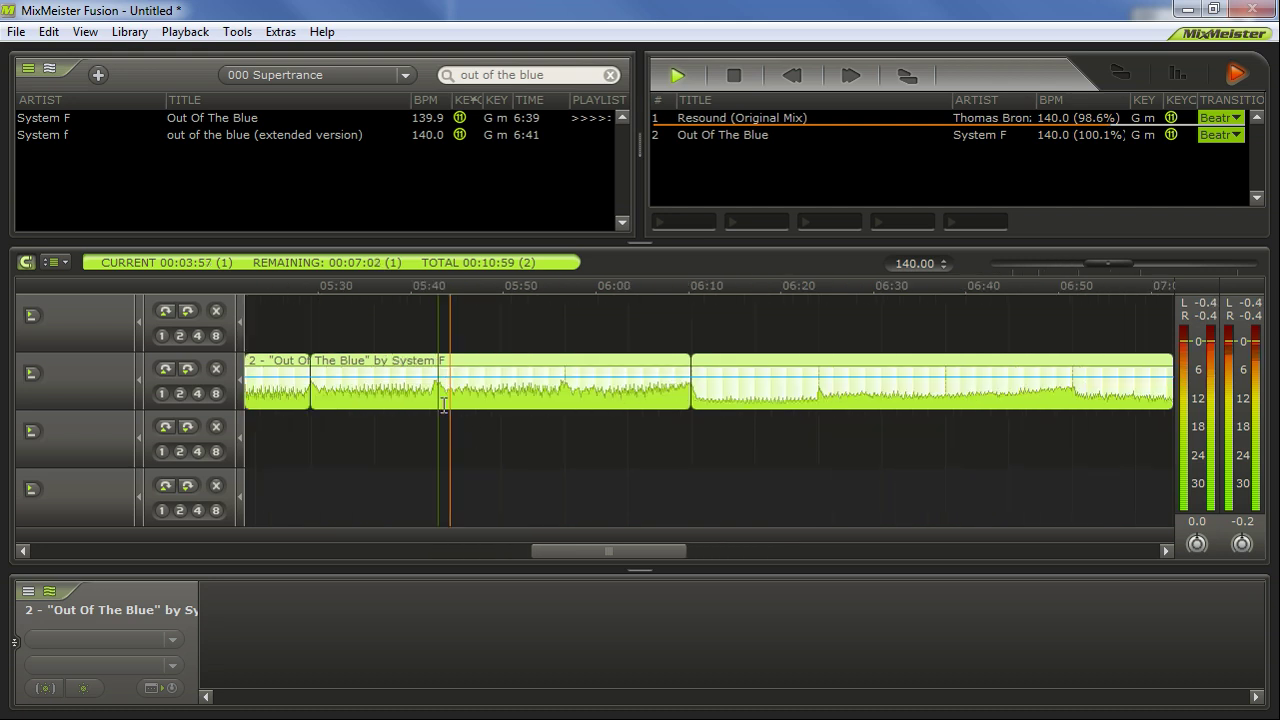
pyautogui.scroll(-1, 460, 443)
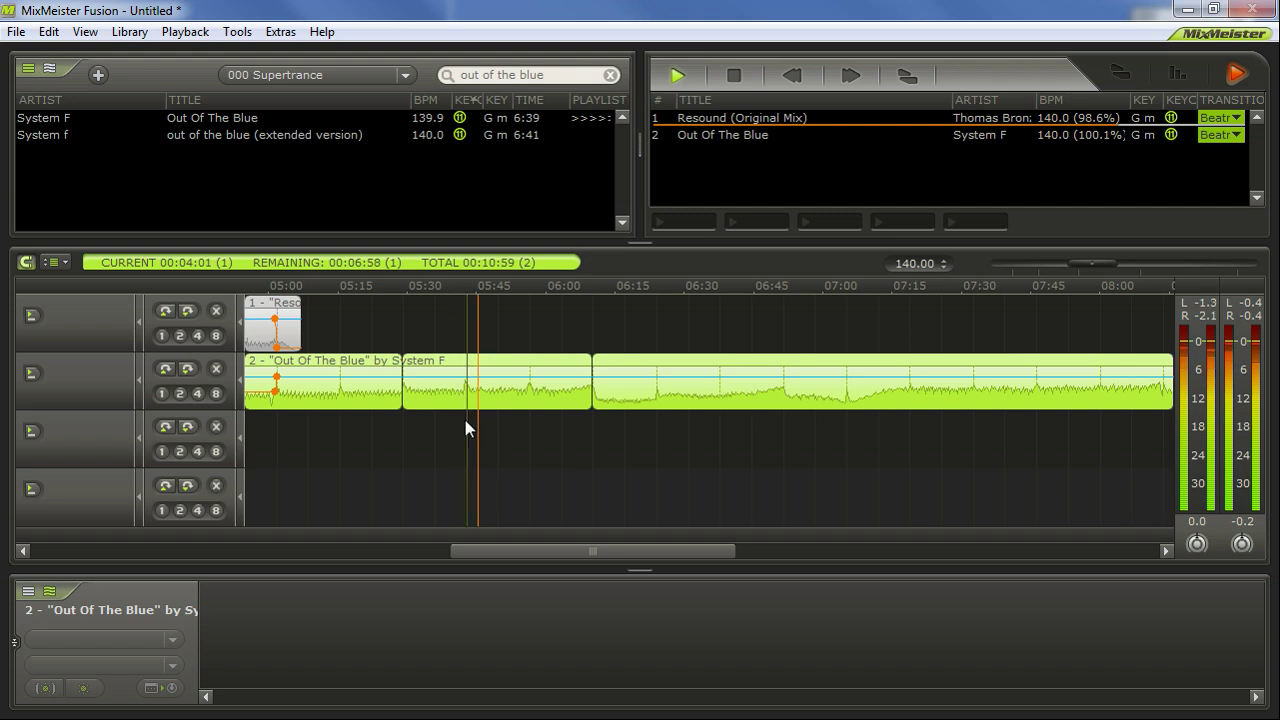
pyautogui.scroll(-1, 646, 466)
pyautogui.click(708, 417)
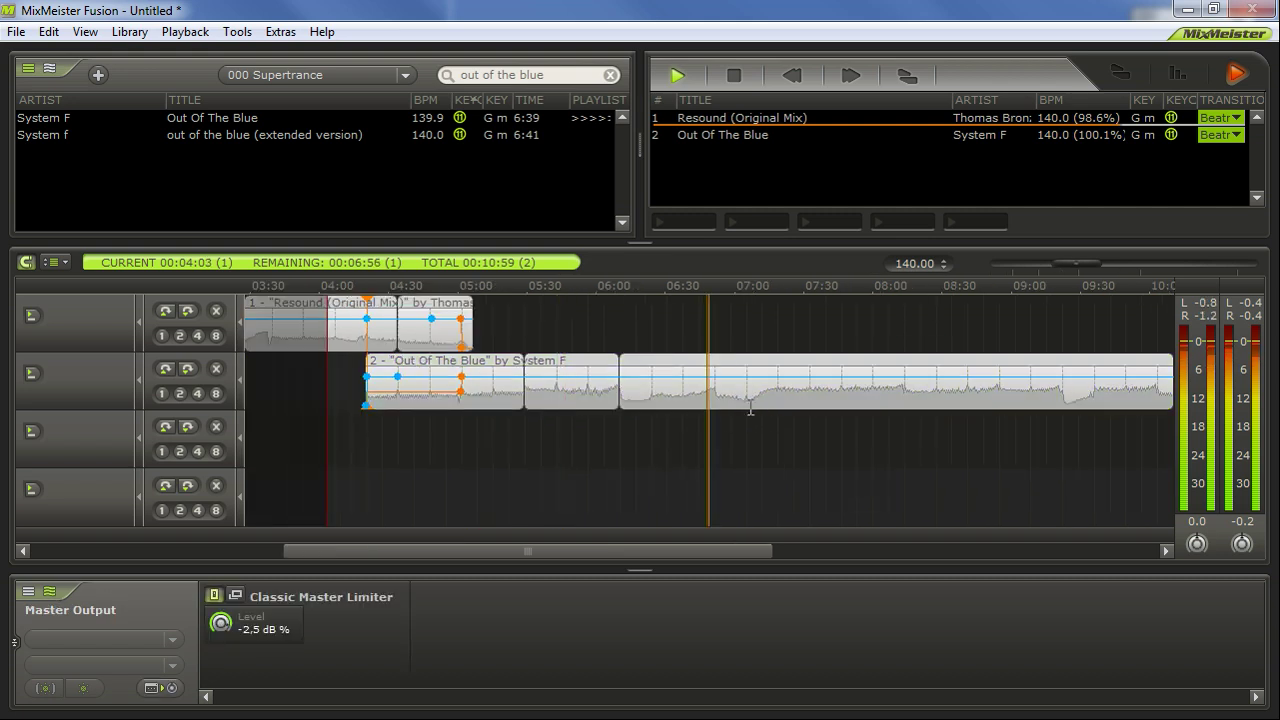
pyautogui.click(746, 405)
pyautogui.moveTo(653, 554); pyautogui.dragTo(729, 556)
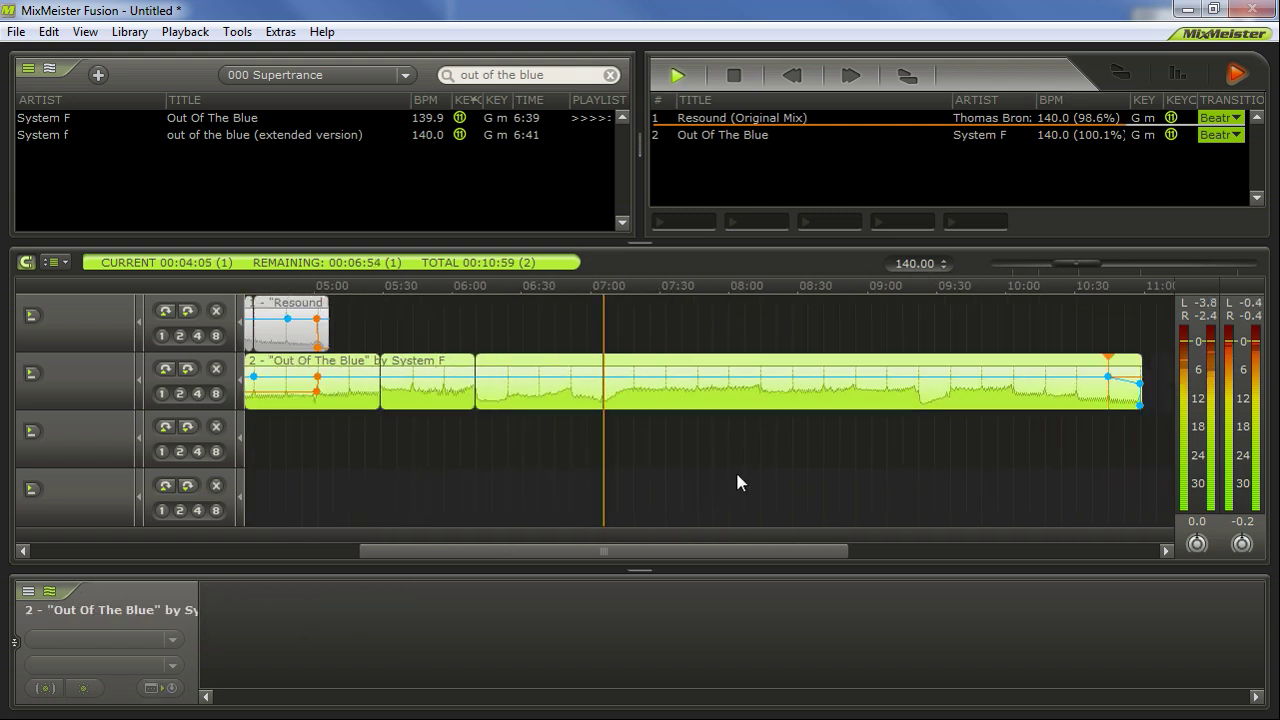
pyautogui.click(754, 418)
pyautogui.scroll(2, 788, 468)
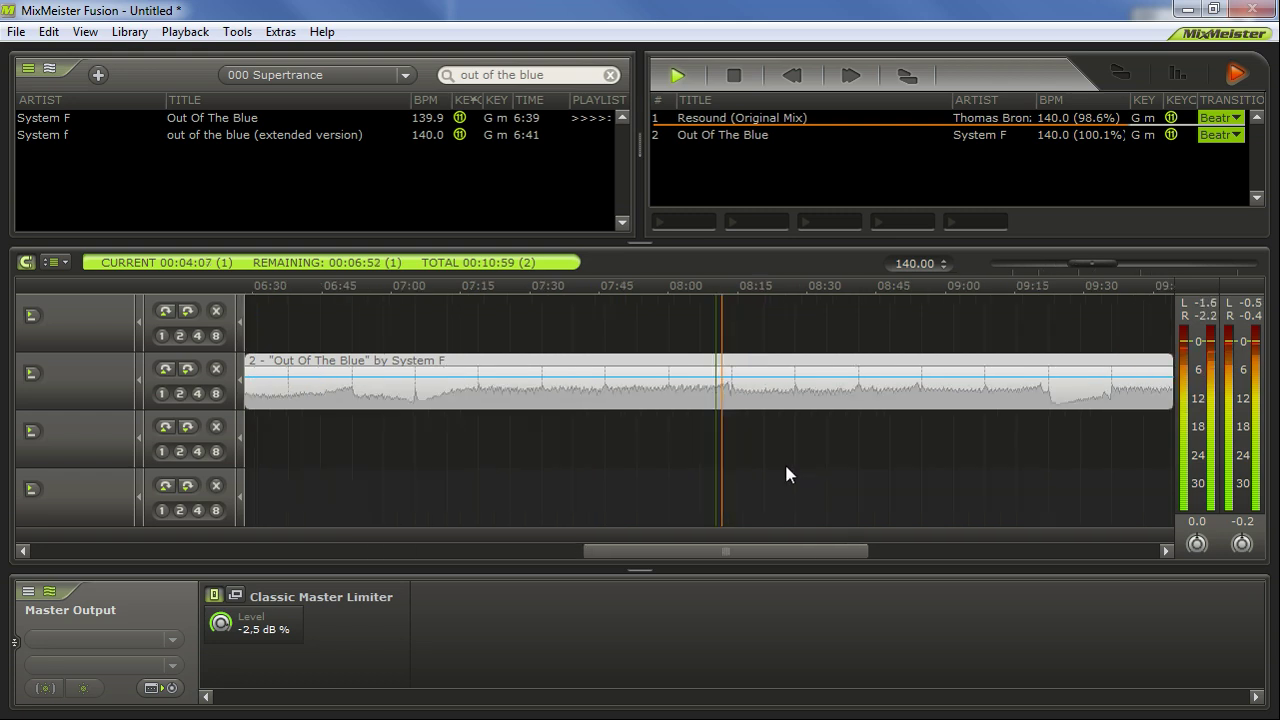
# Split Out Of The Blue at about 08:12 and 09:21.
pyautogui.click(732, 391)
pyautogui.press('s')
pyautogui.scroll(2, 737, 534)
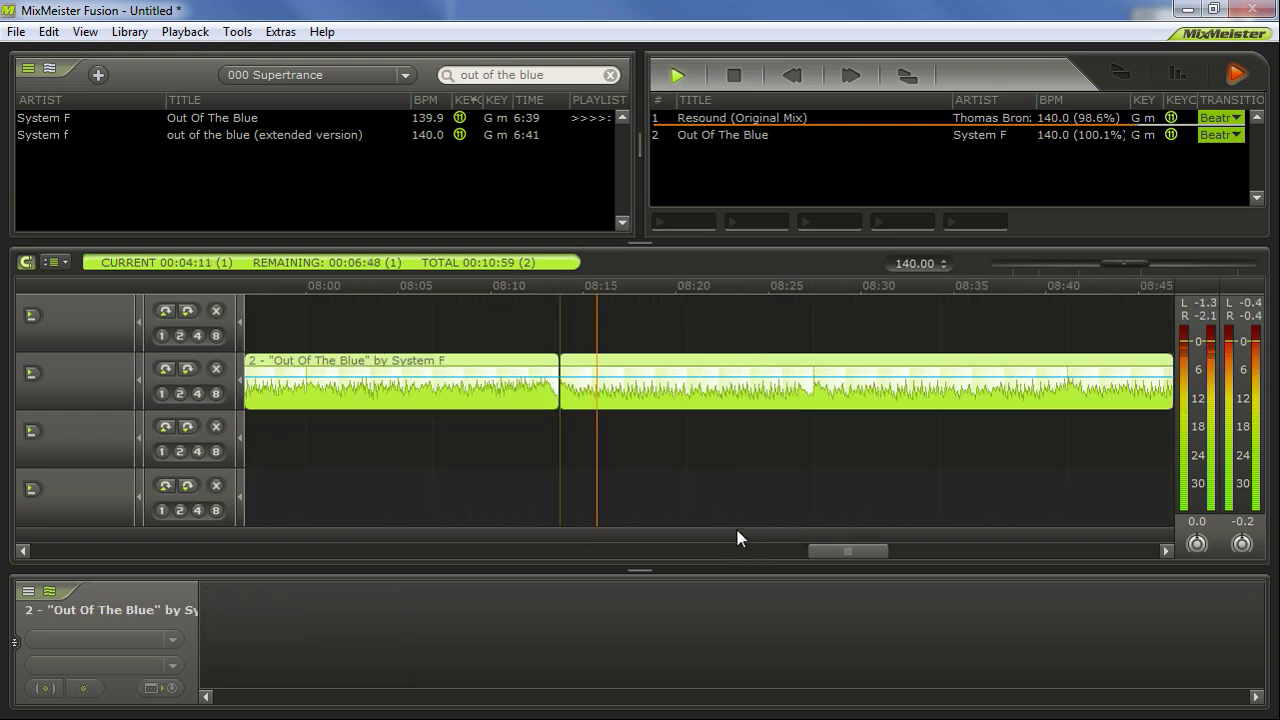
pyautogui.moveTo(783, 558); pyautogui.dragTo(861, 559)
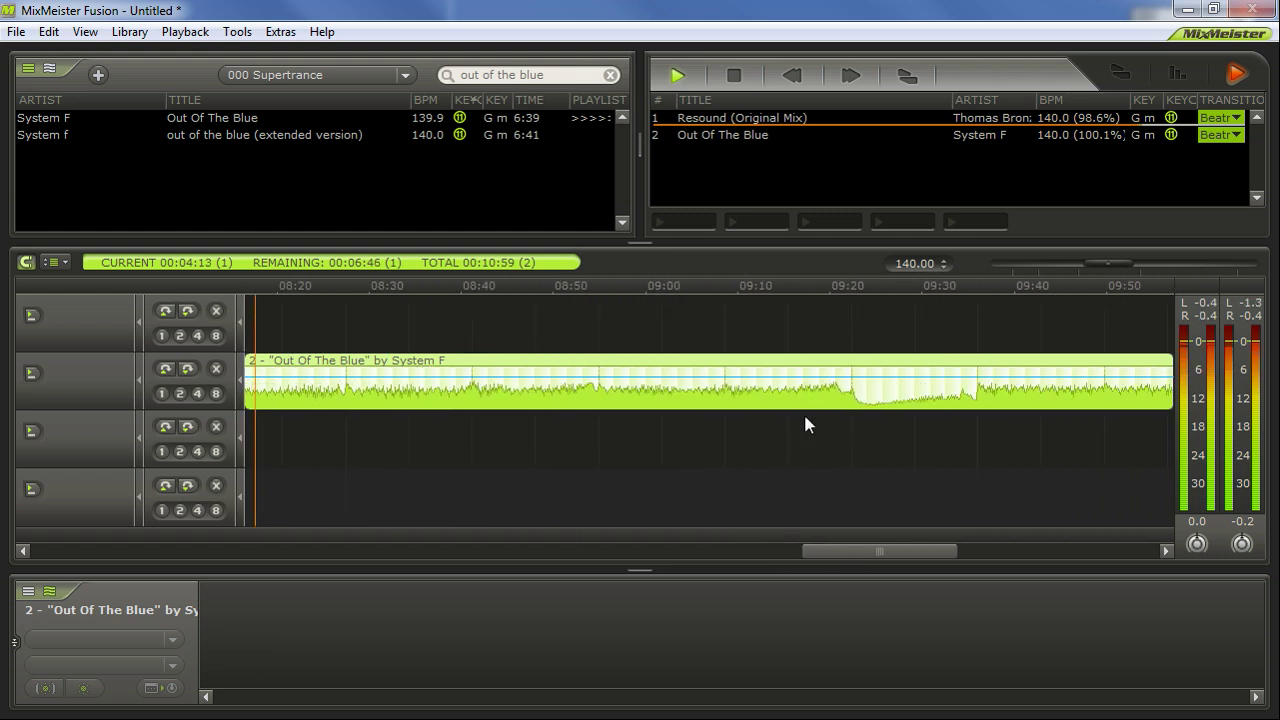
pyautogui.click(840, 395)
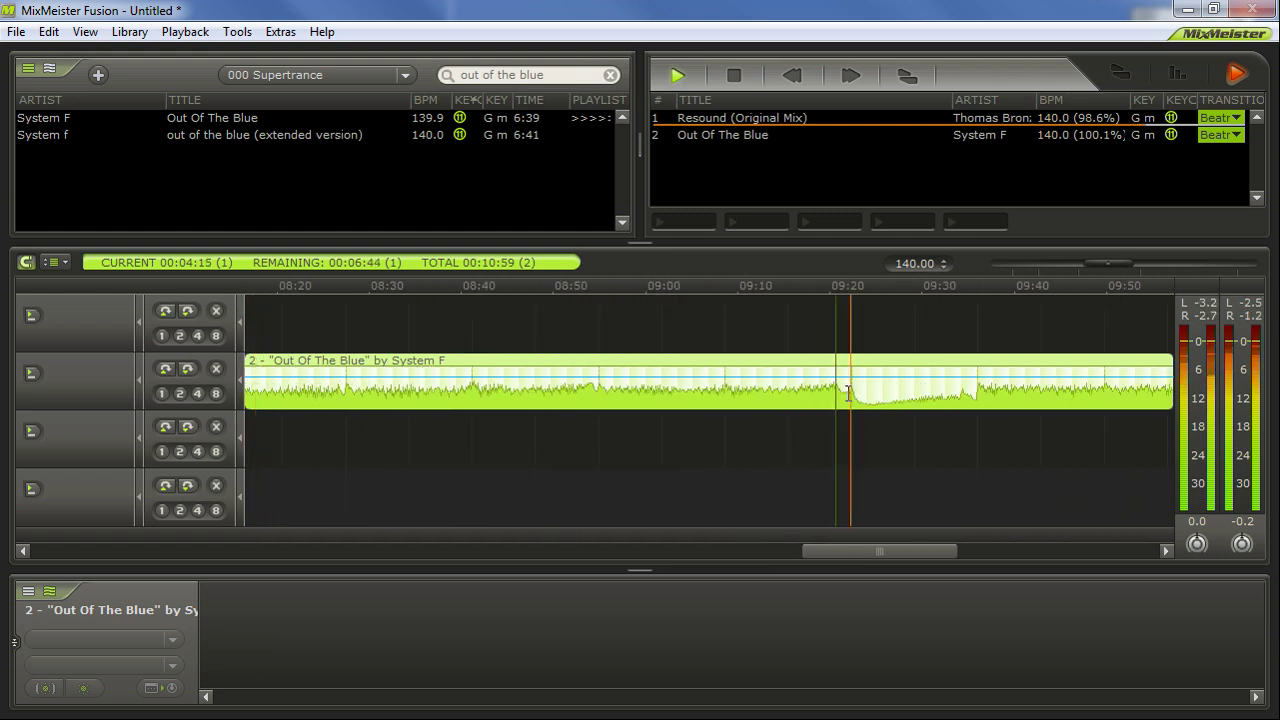
pyautogui.scroll(-2, 709, 525)
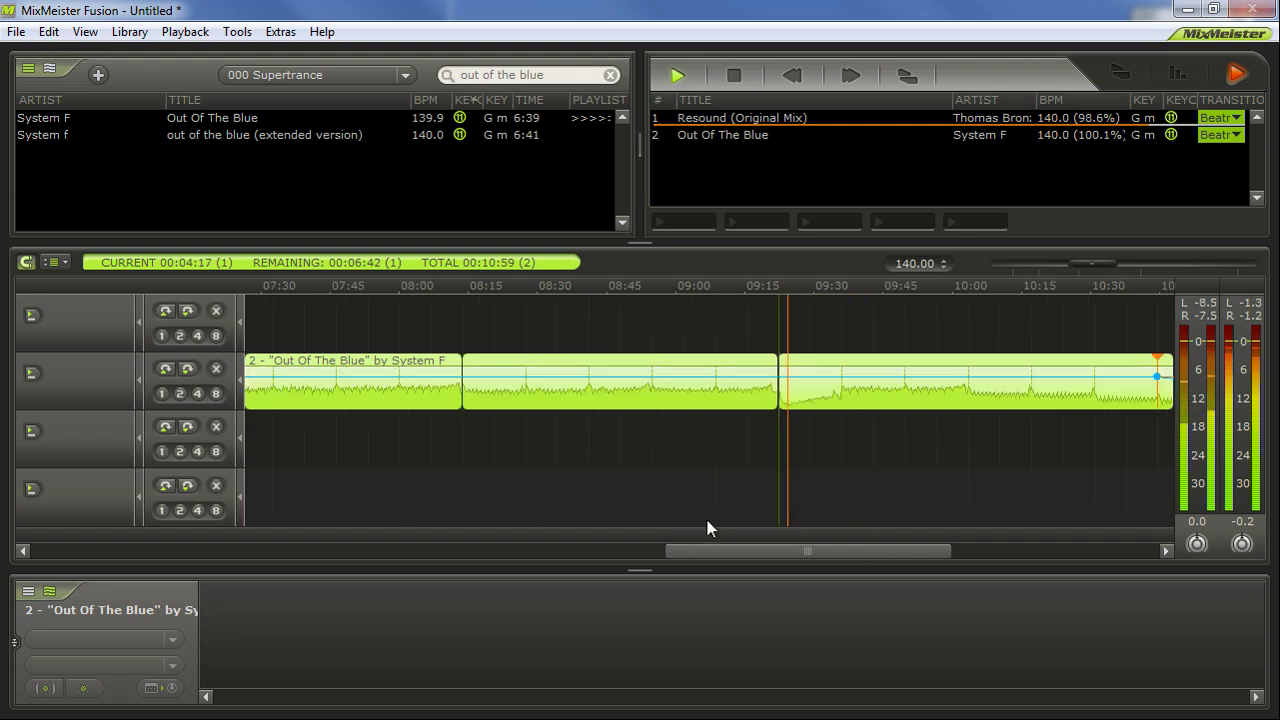
# Delete the Out Of The Blue section between about 08:12 and 09:21, and preview the join.
pyautogui.click(580, 358)
pyautogui.press('Delete')
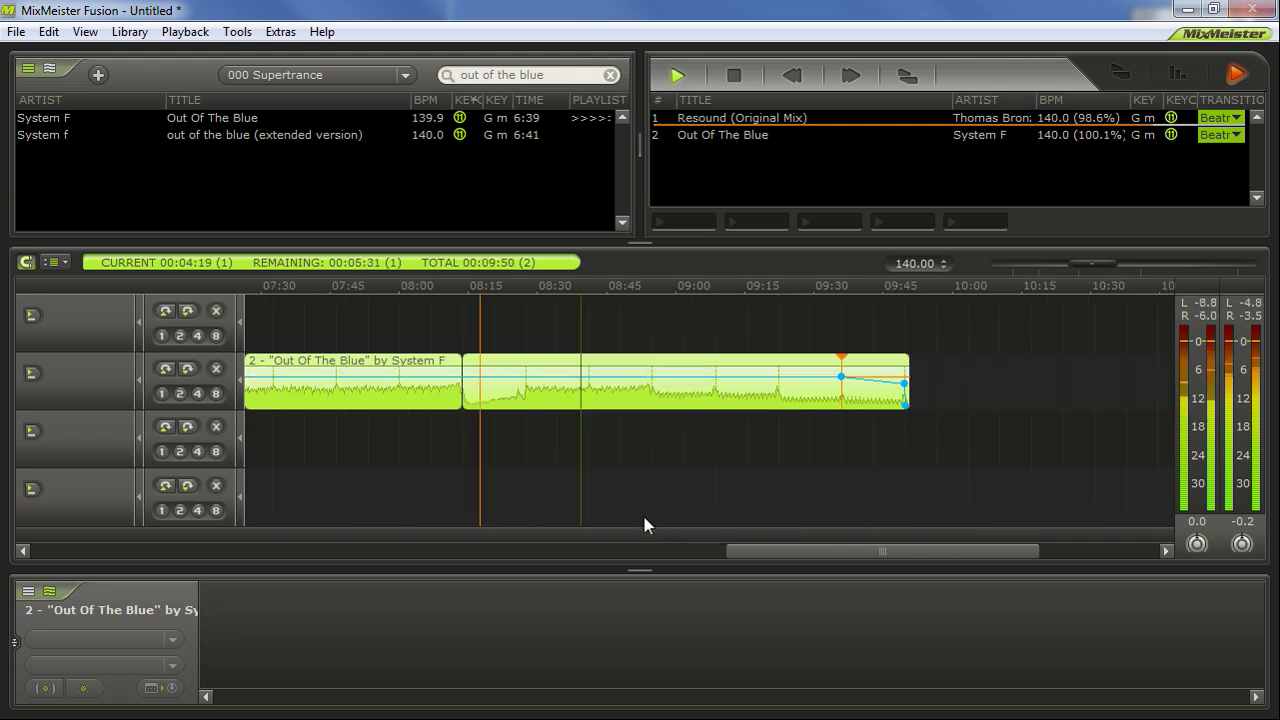
pyautogui.click(456, 436)
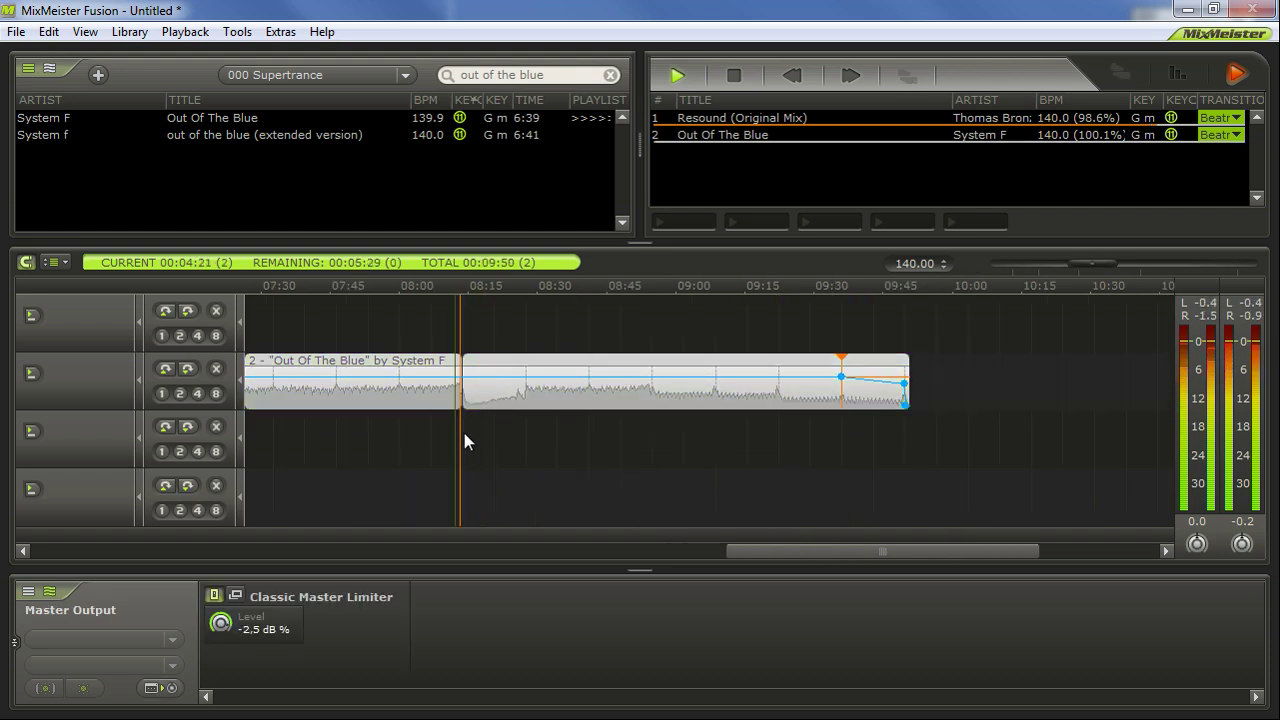
# Move Out Of The Blue's outro marker back to about 08:50 and raise its final volume point to 0.00 dB.
pyautogui.click(645, 422)
pyautogui.moveTo(840, 389)
pyautogui.mouseDown()
pyautogui.moveTo(654, 403)
pyautogui.moveTo(720, 374)
pyautogui.moveTo(714, 408)
pyautogui.moveTo(803, 374)
pyautogui.mouseUp()
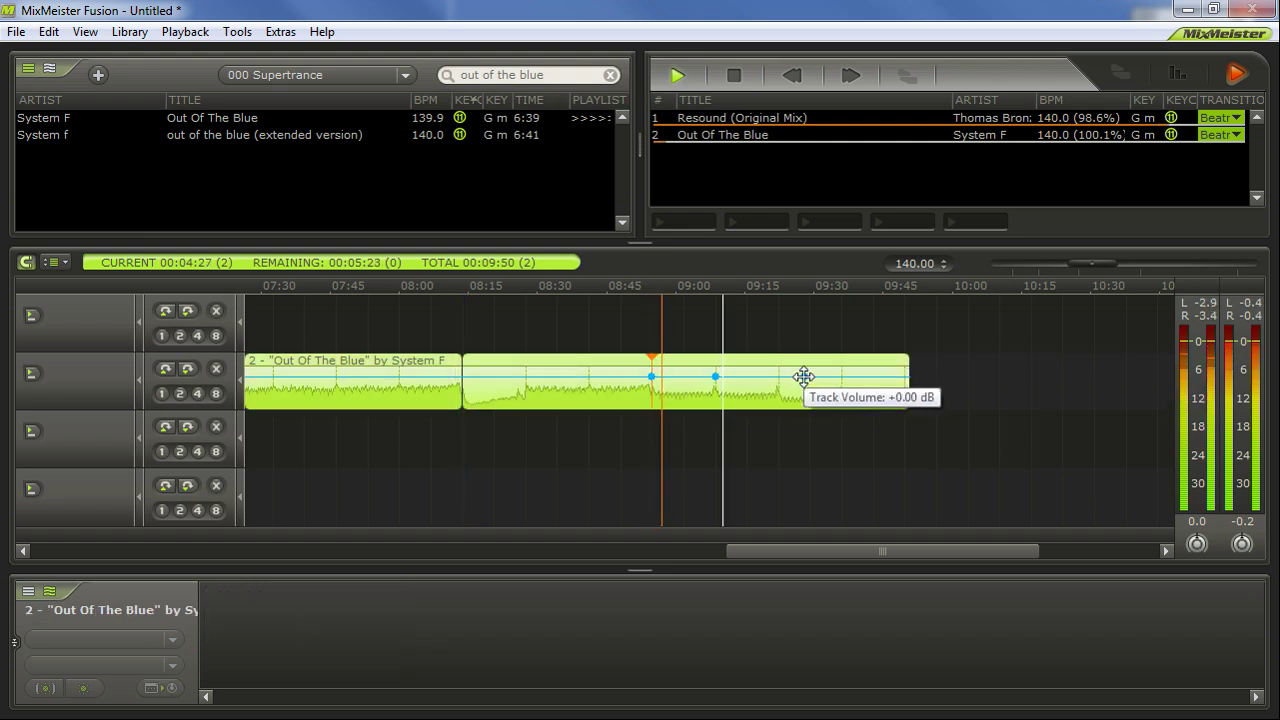
# Preview the bass swap between Resound and Out Of The Blue around 05:00, and stop the preview.
pyautogui.moveTo(834, 551); pyautogui.dragTo(468, 553)
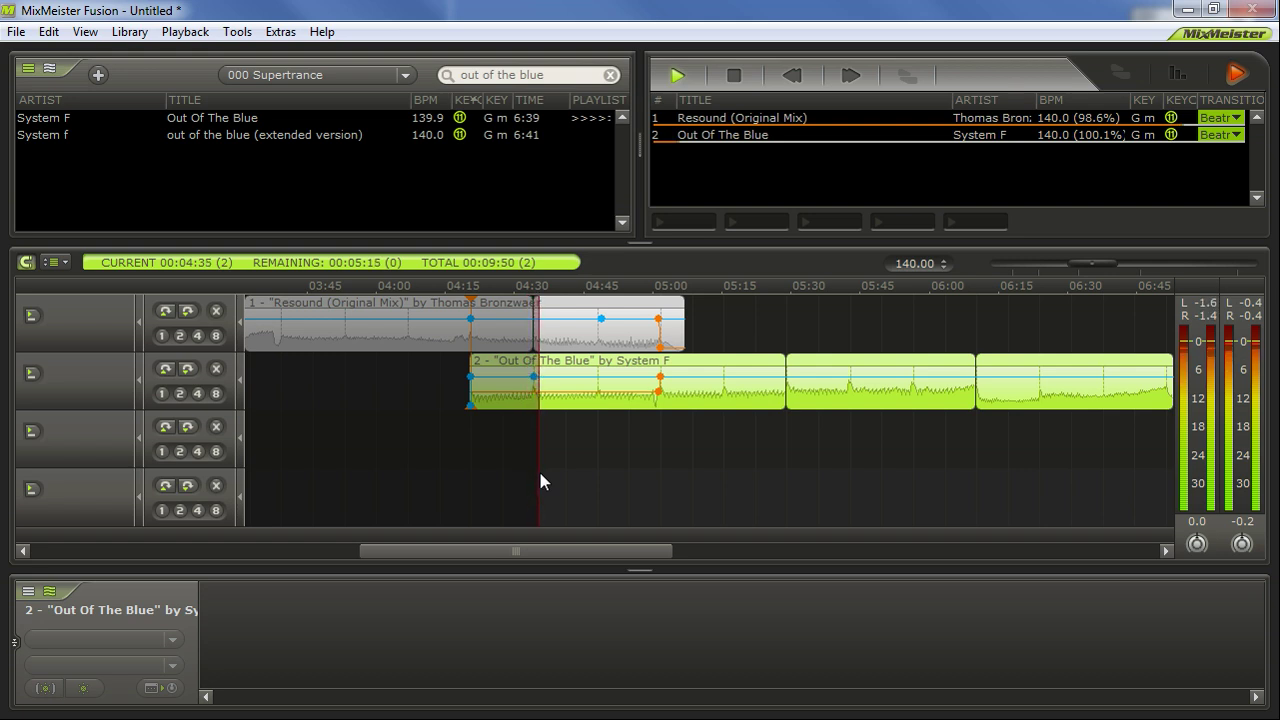
pyautogui.click(653, 436)
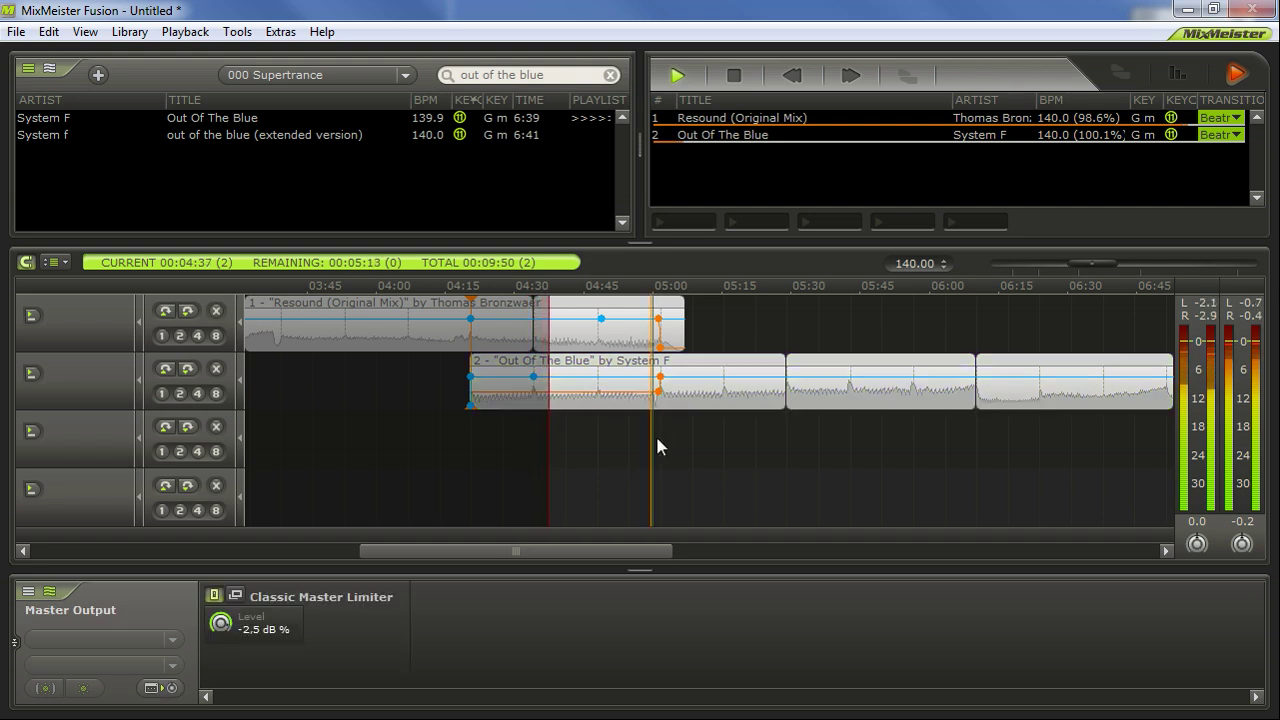
pyautogui.scroll(2, 668, 480)
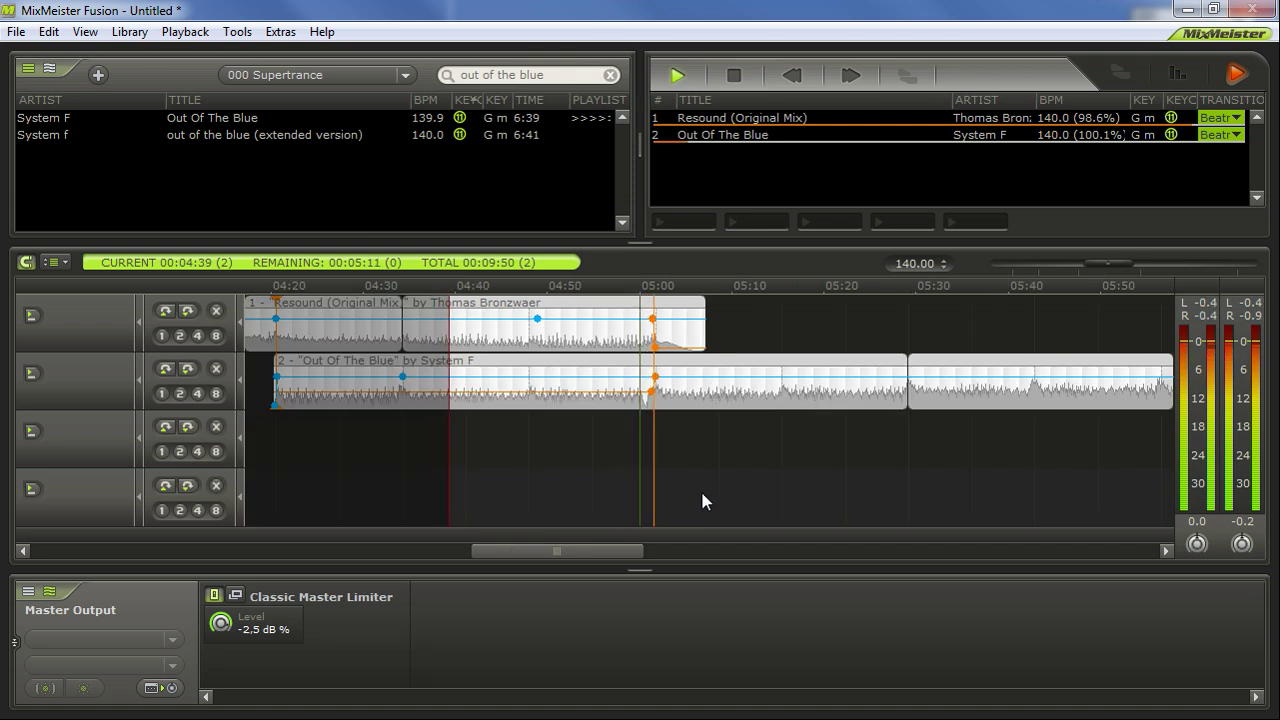
pyautogui.click(733, 75)
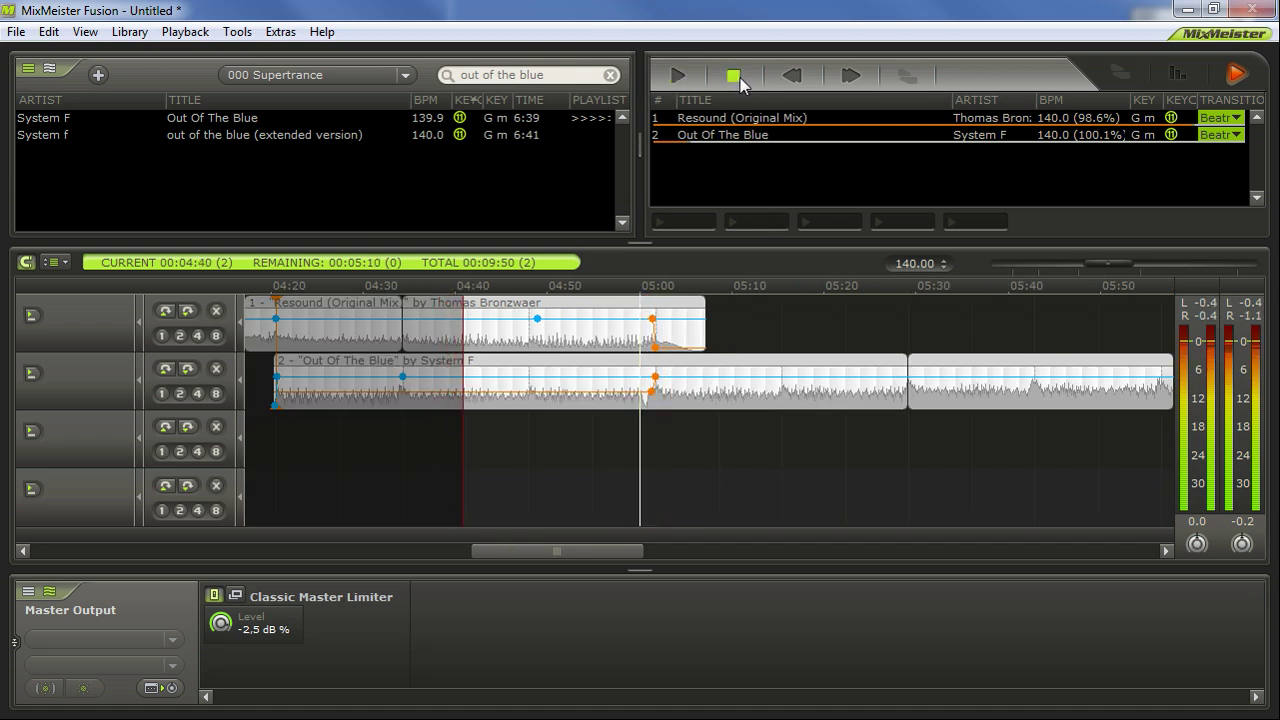
# Add yellow EQ points to Resound sloping down from about 04:56 to 05:02, raise its low bass point slightly, and preview the transition.
pyautogui.click(607, 318)
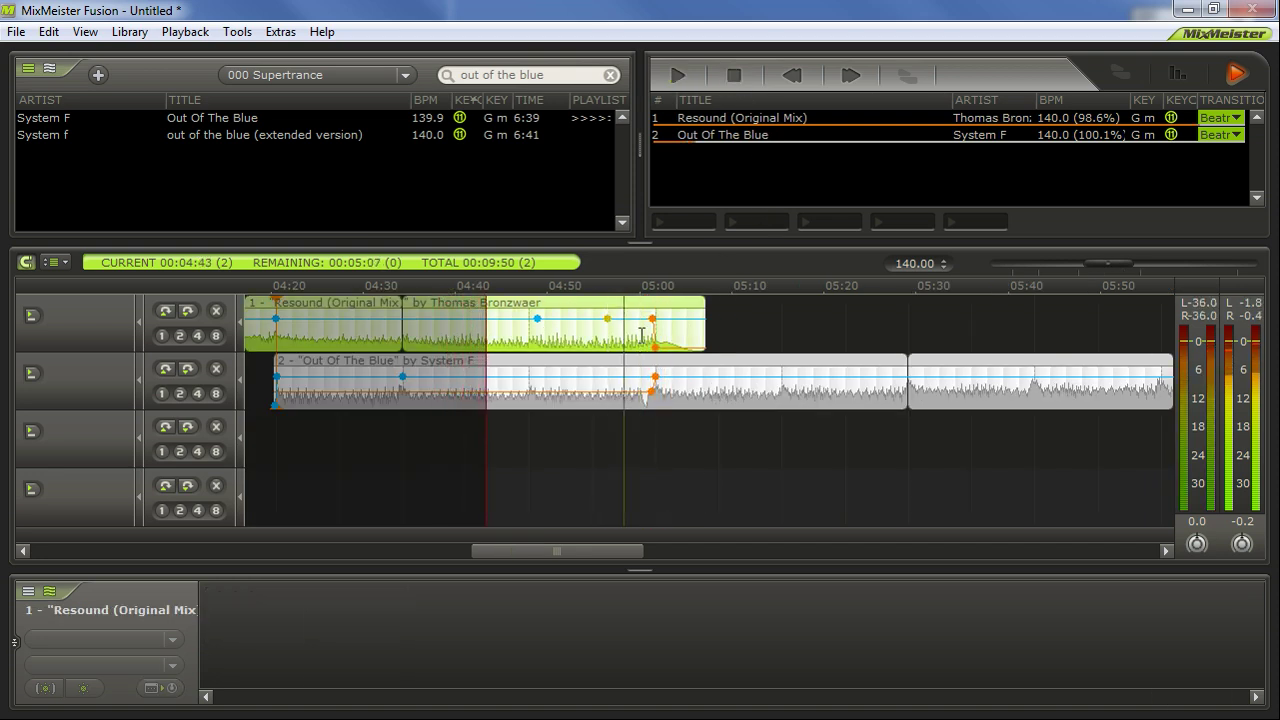
pyautogui.moveTo(623, 319); pyautogui.dragTo(722, 341)
pyautogui.scroll(3, 652, 371)
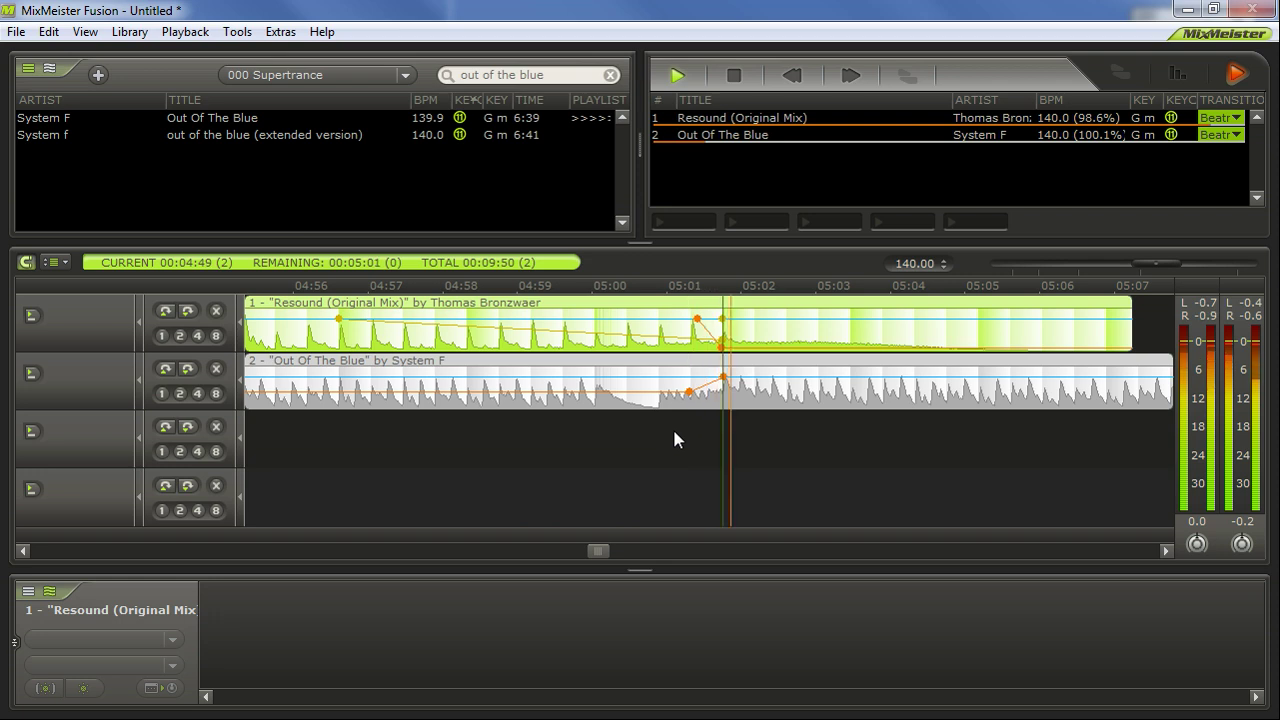
pyautogui.scroll(-1, 703, 428)
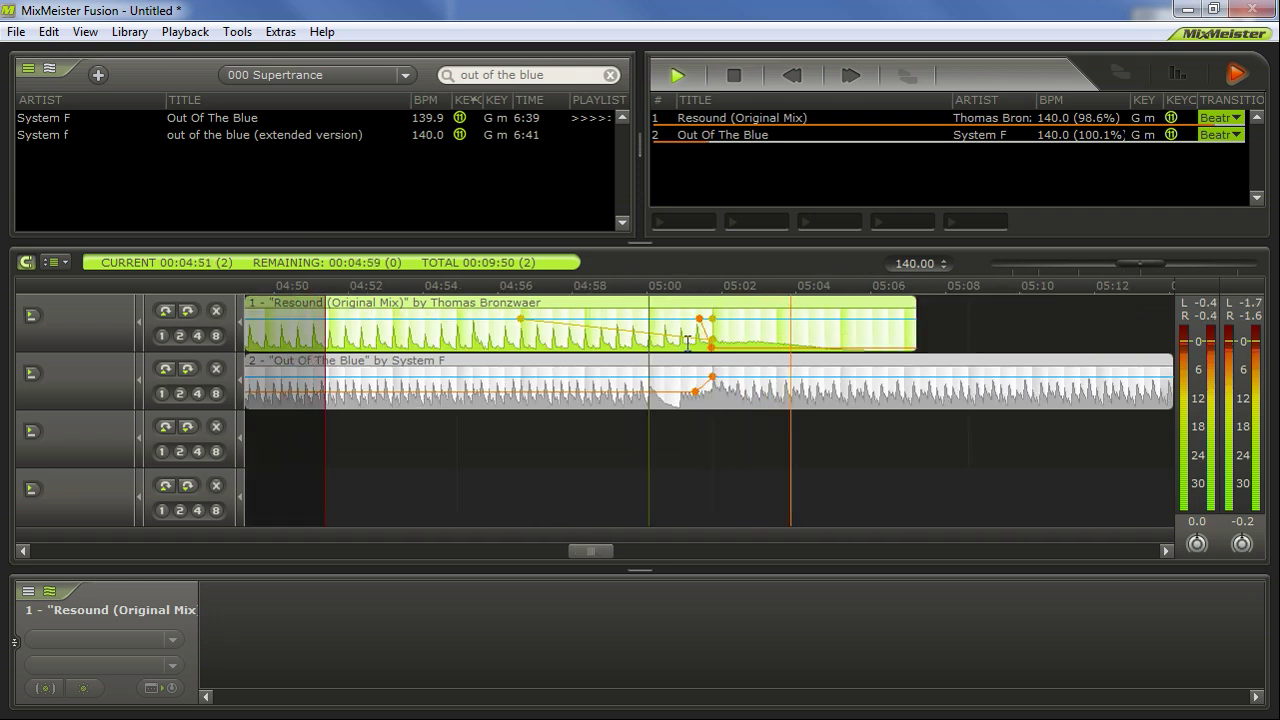
pyautogui.moveTo(711, 347)
pyautogui.mouseDown()
pyautogui.moveTo(711, 321)
pyautogui.moveTo(714, 335)
pyautogui.mouseUp()
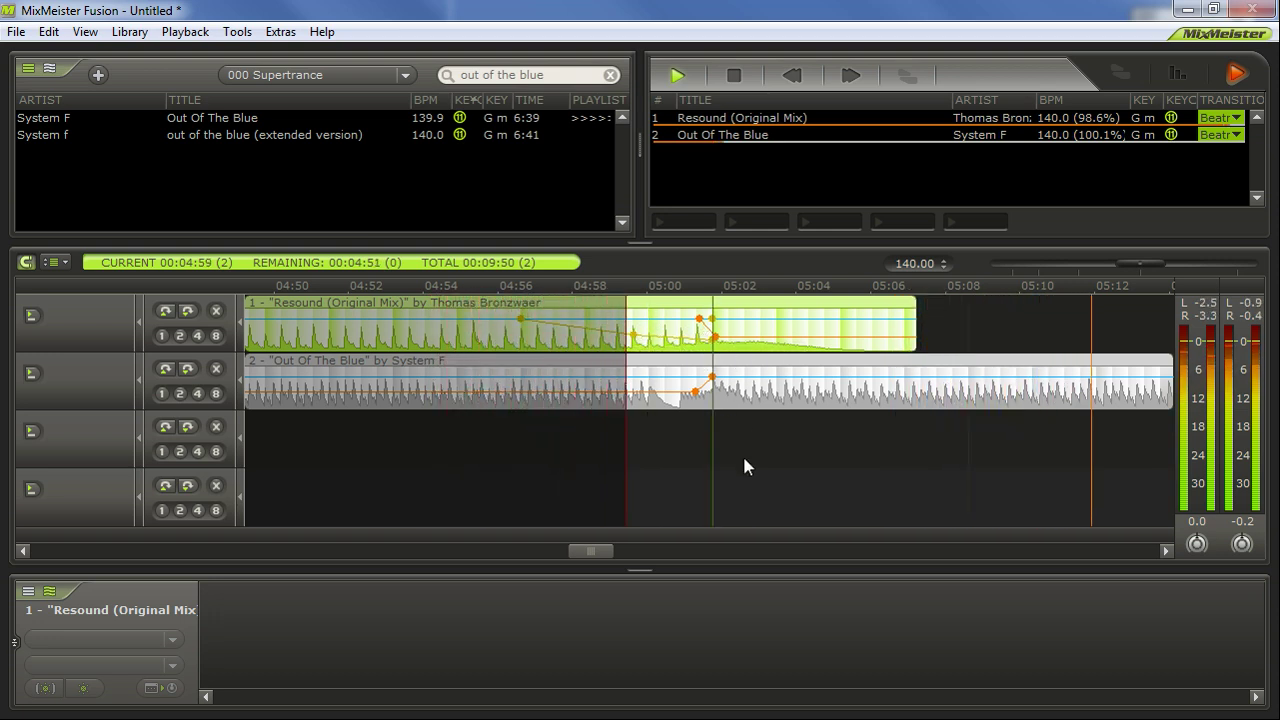
pyautogui.scroll(-4, 744, 459)
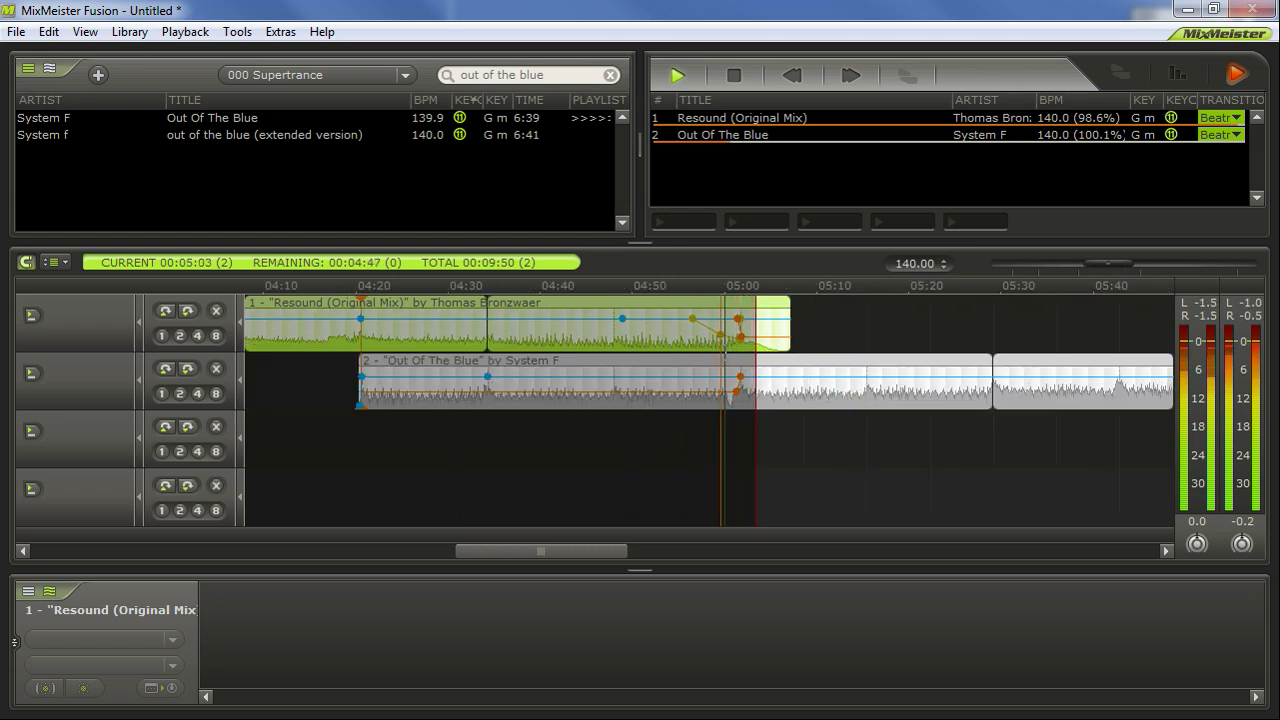
pyautogui.scroll(4, 760, 425)
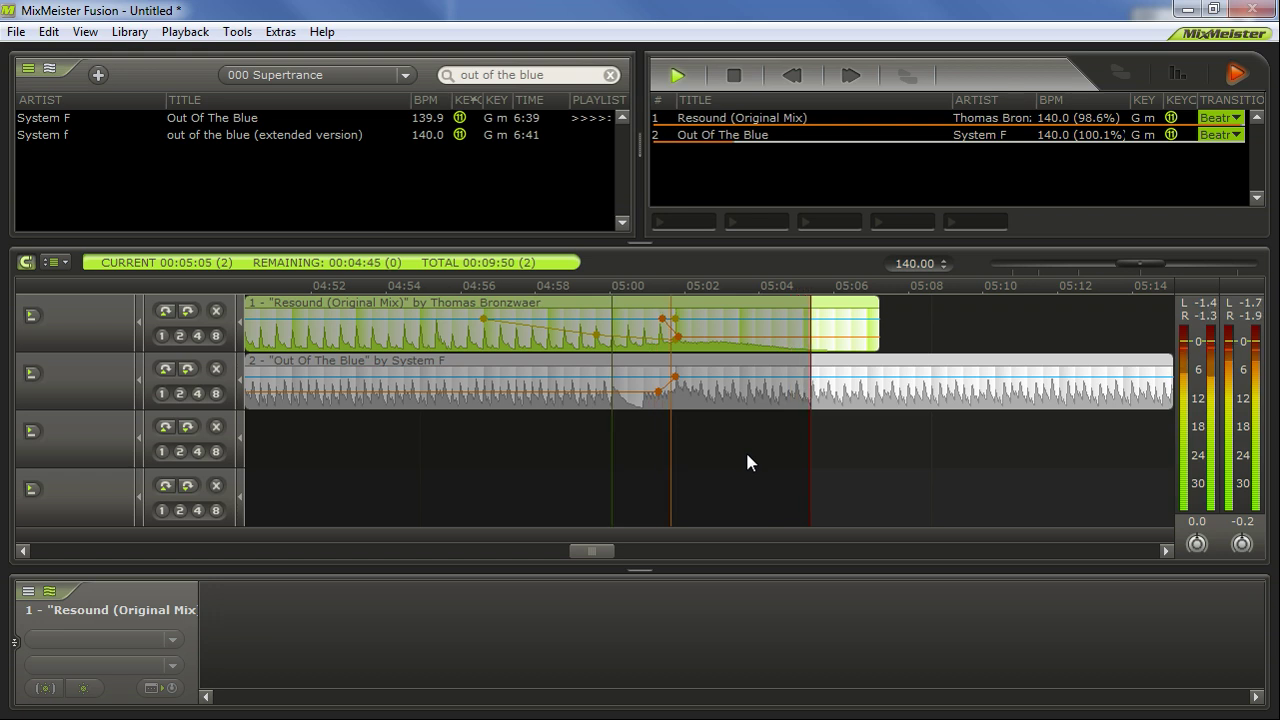
pyautogui.scroll(-4, 750, 452)
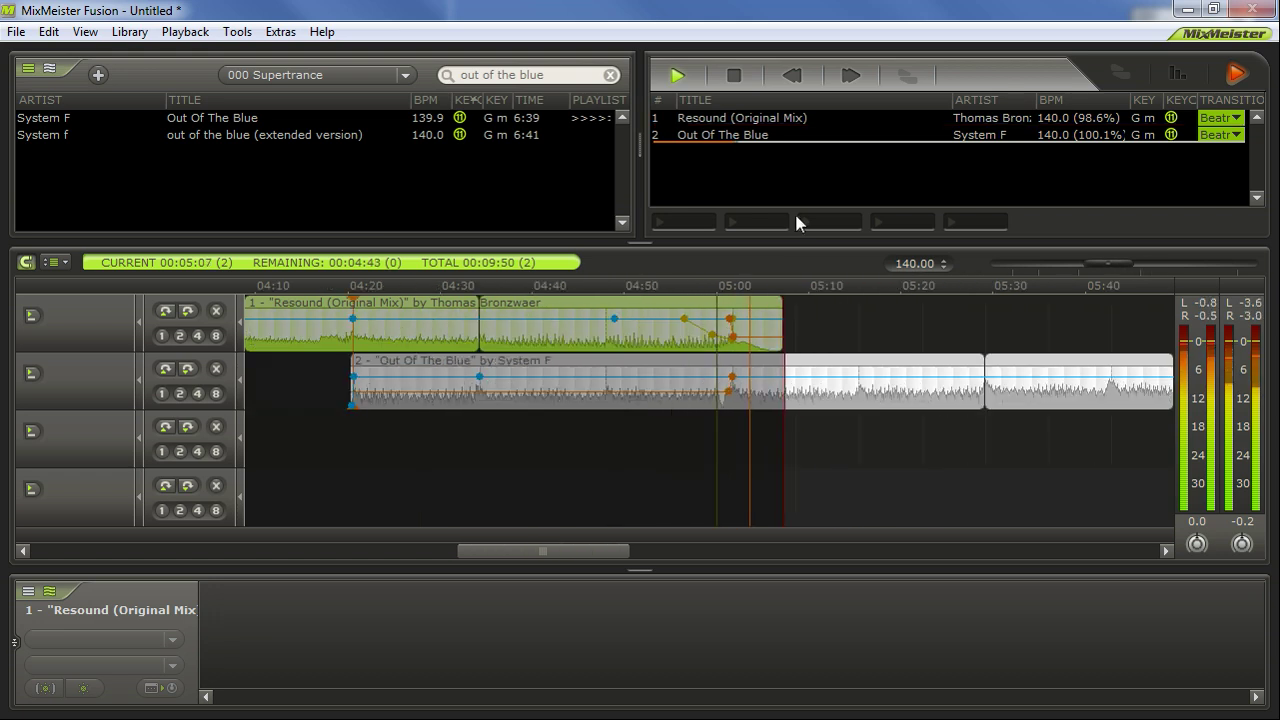
pyautogui.click(733, 78)
# Preview Out Of The Blue from about 05:45 and review the arrangement up to the track's end.
pyautogui.moveTo(553, 554); pyautogui.dragTo(650, 551)
pyautogui.doubleClick(648, 476)
pyautogui.scroll(-2, 734, 478)
pyautogui.scroll(3, 653, 549)
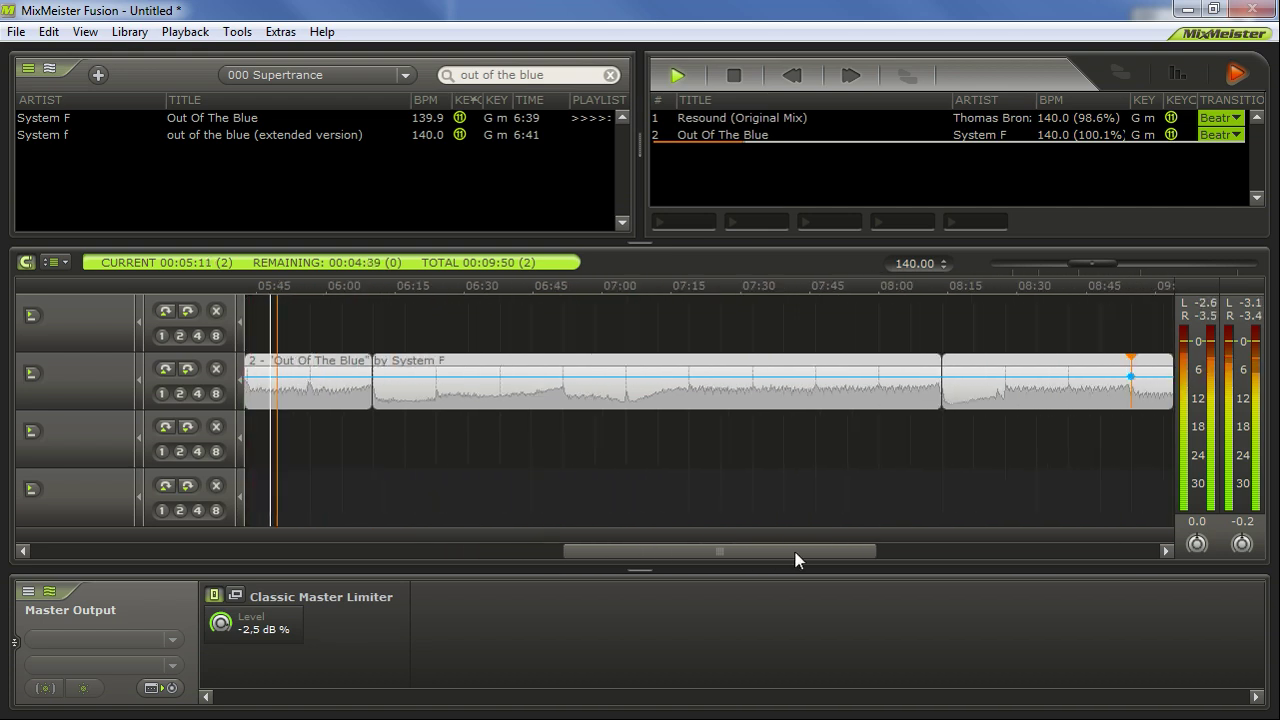
pyautogui.scroll(-5, 897, 490)
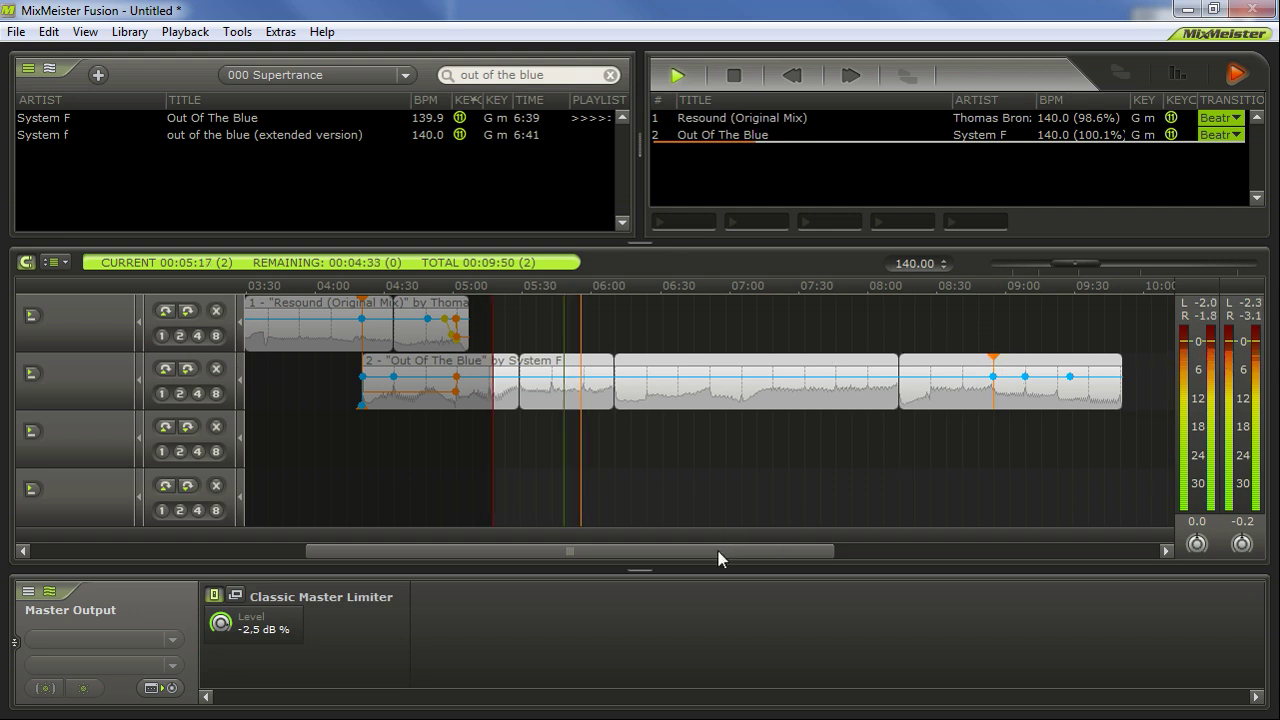
pyautogui.moveTo(720, 557); pyautogui.dragTo(860, 560)
# Search the entire library for "gouryella" and add 1998 (Gouryella Remix - Classic Bonus Track) to the mix after Out Of The Blue.
pyautogui.click(370, 76)
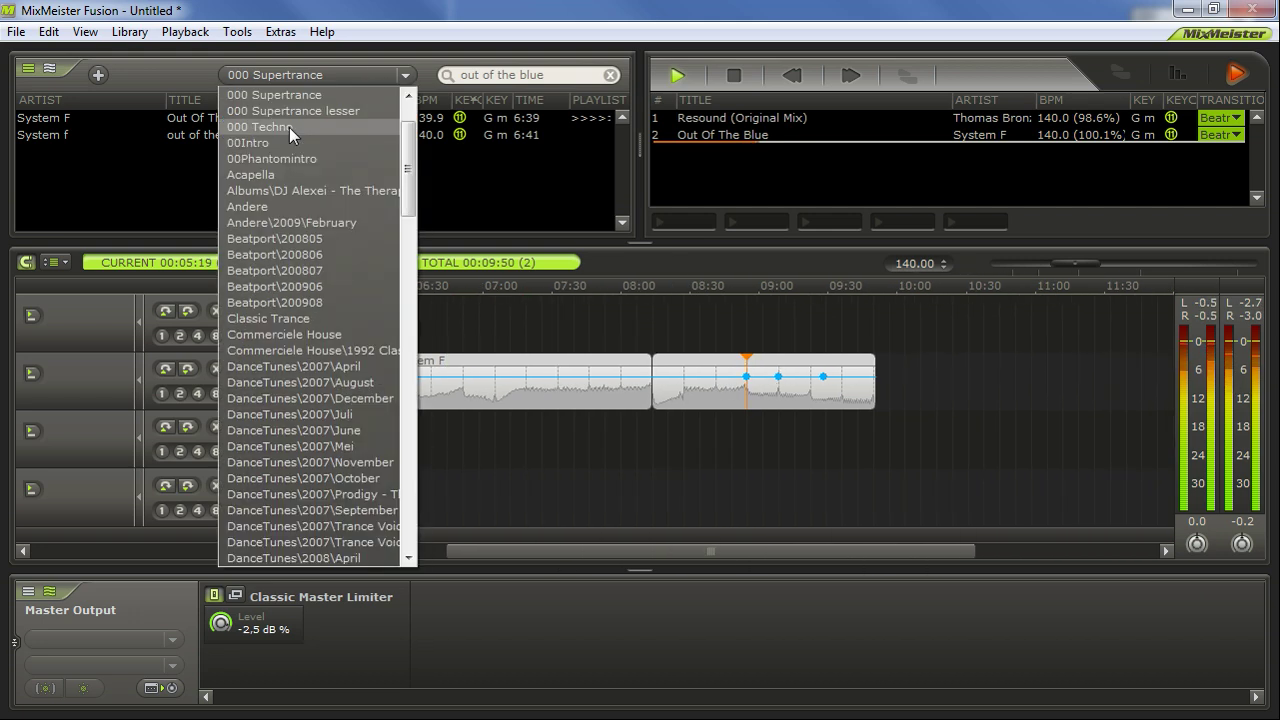
pyautogui.scroll(2, 295, 140)
pyautogui.click(293, 94)
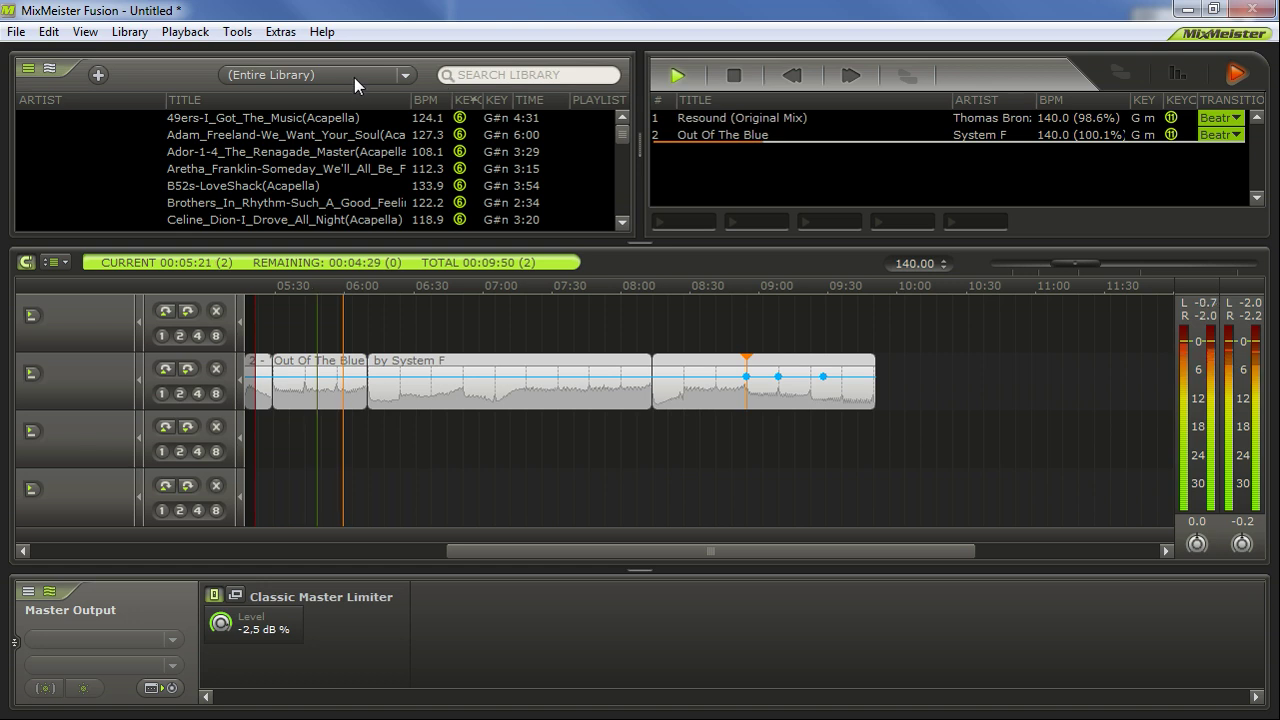
pyautogui.click(354, 77)
pyautogui.click(483, 70)
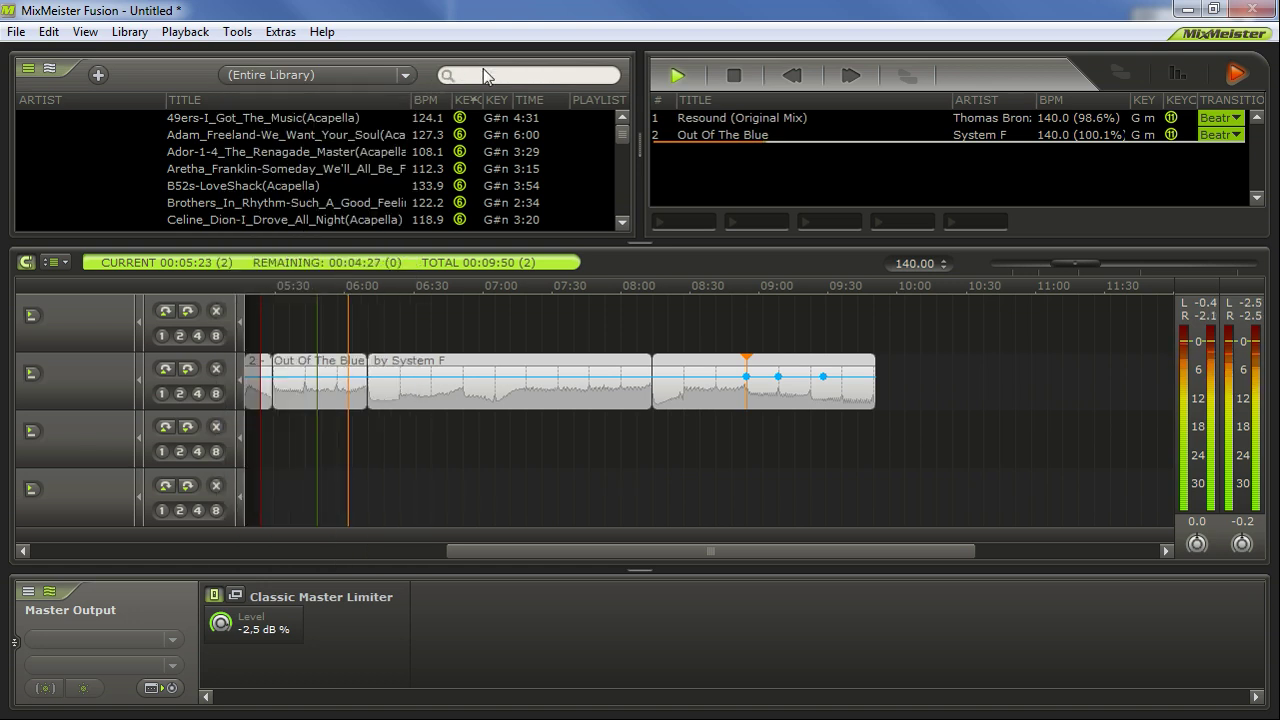
pyautogui.write('gouryella')
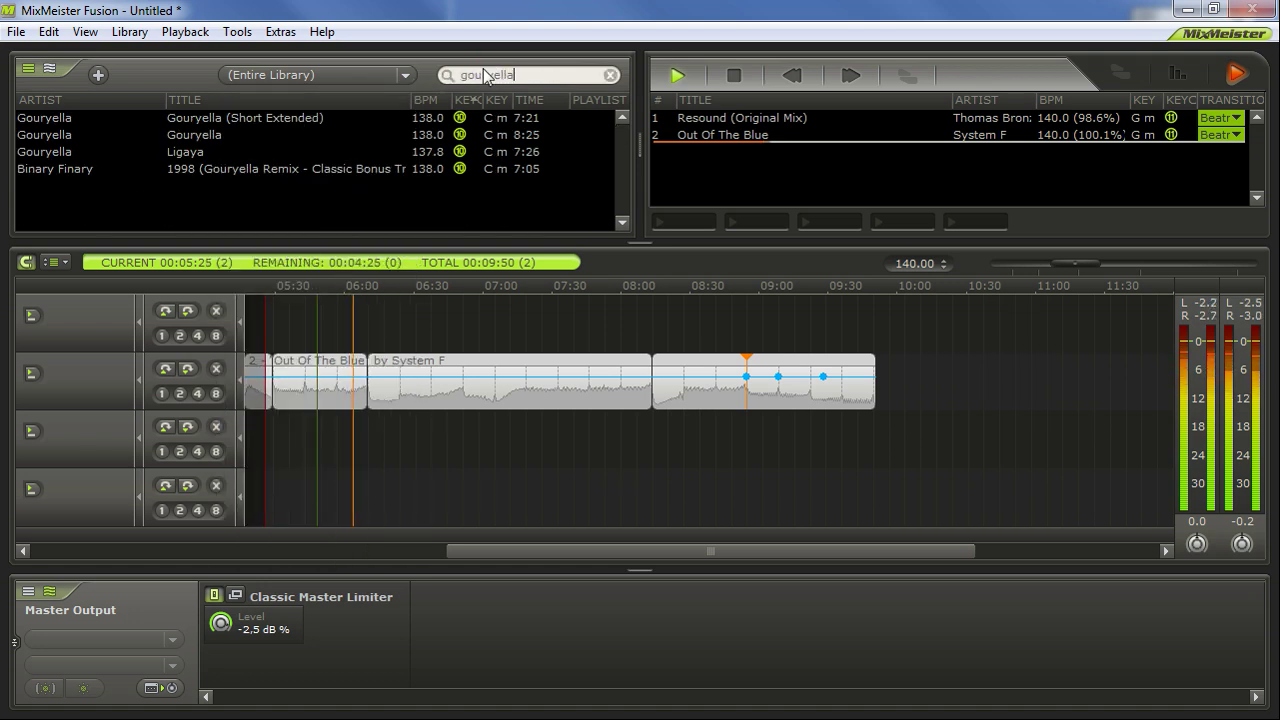
pyautogui.moveTo(262, 170); pyautogui.dragTo(791, 480)
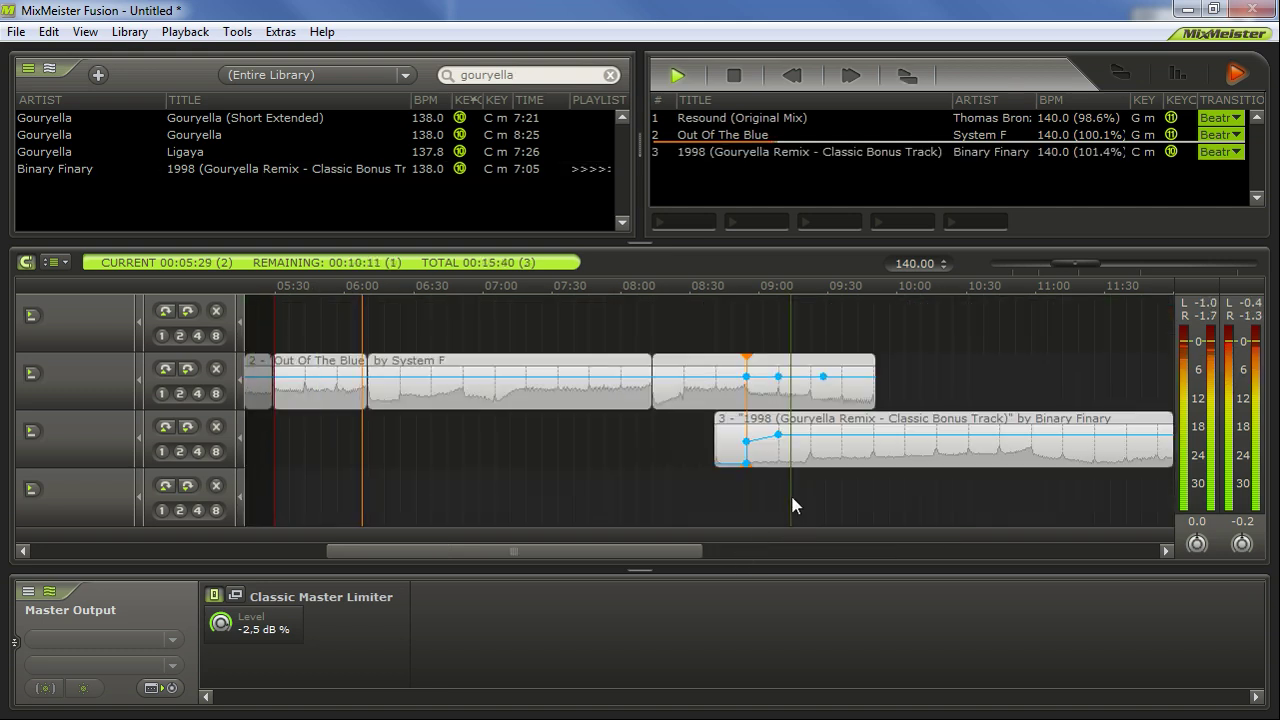
# Preview 1998 (Gouryella Remix) around its breakdown and split the track at about 11:21.
pyautogui.scroll(1, 792, 498)
pyautogui.scroll(-2, 845, 498)
pyautogui.moveTo(648, 554); pyautogui.dragTo(793, 556)
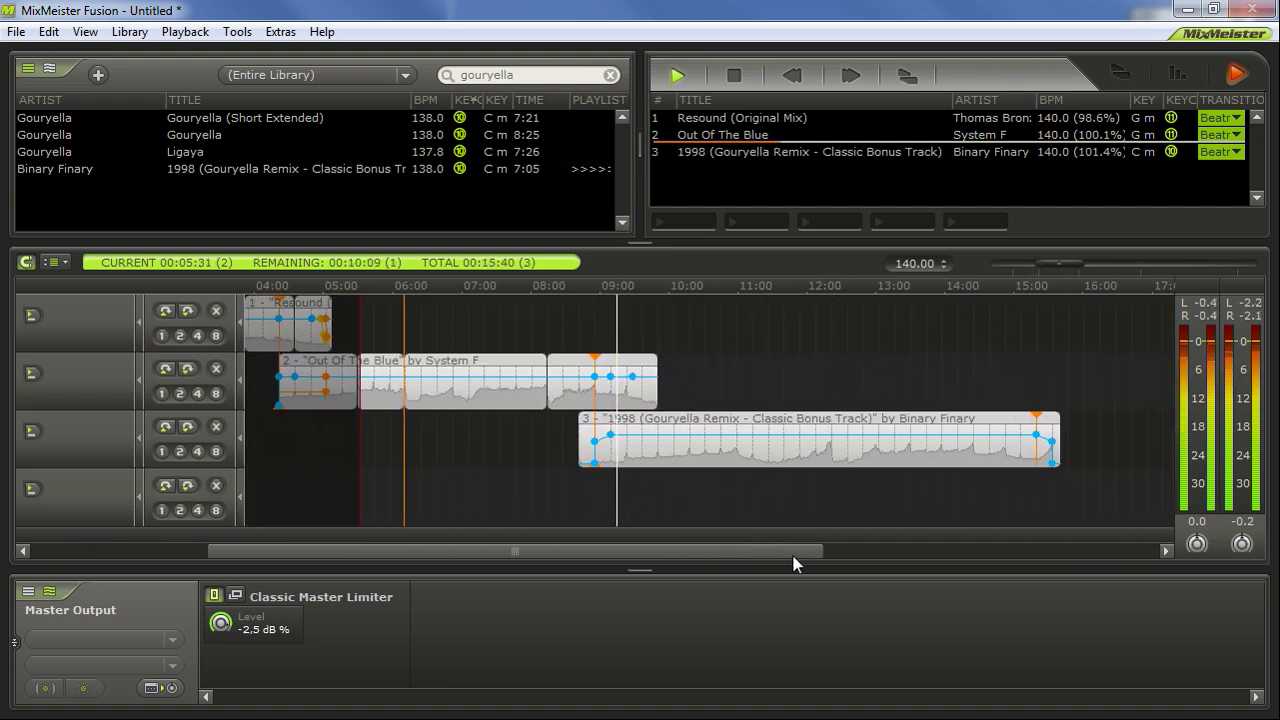
pyautogui.scroll(2, 731, 470)
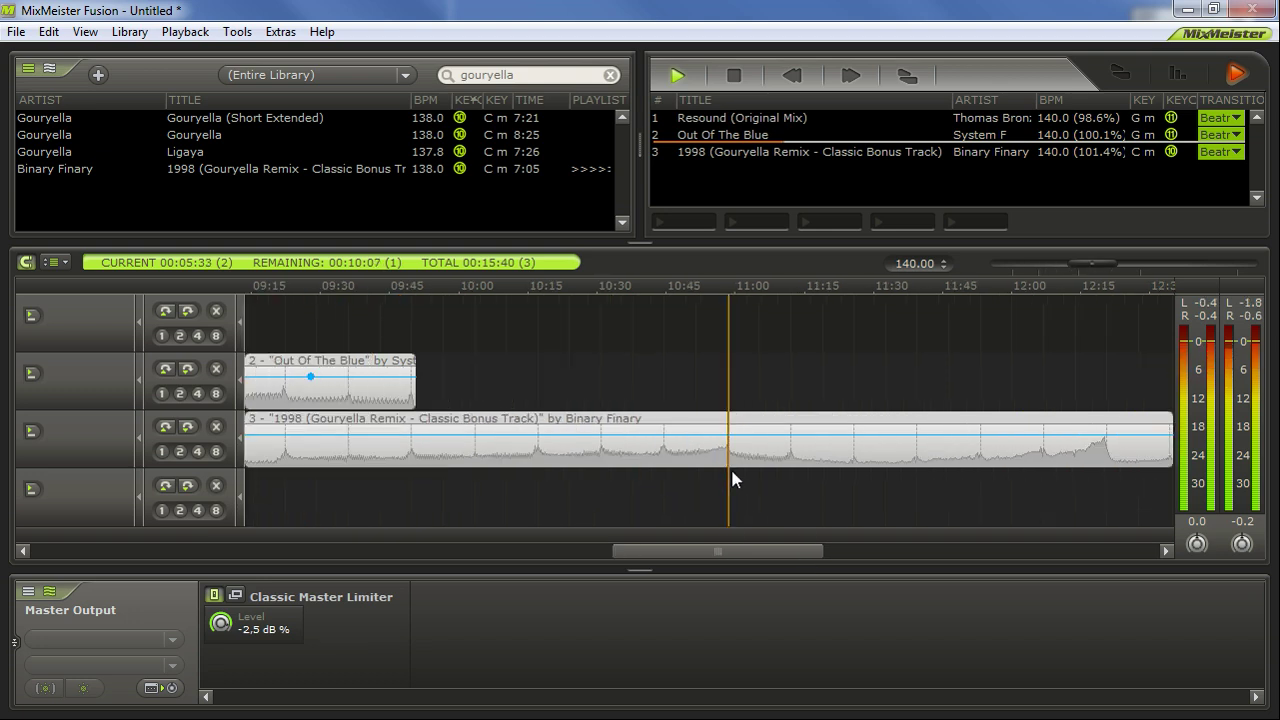
pyautogui.scroll(-1, 759, 478)
pyautogui.scroll(2, 803, 470)
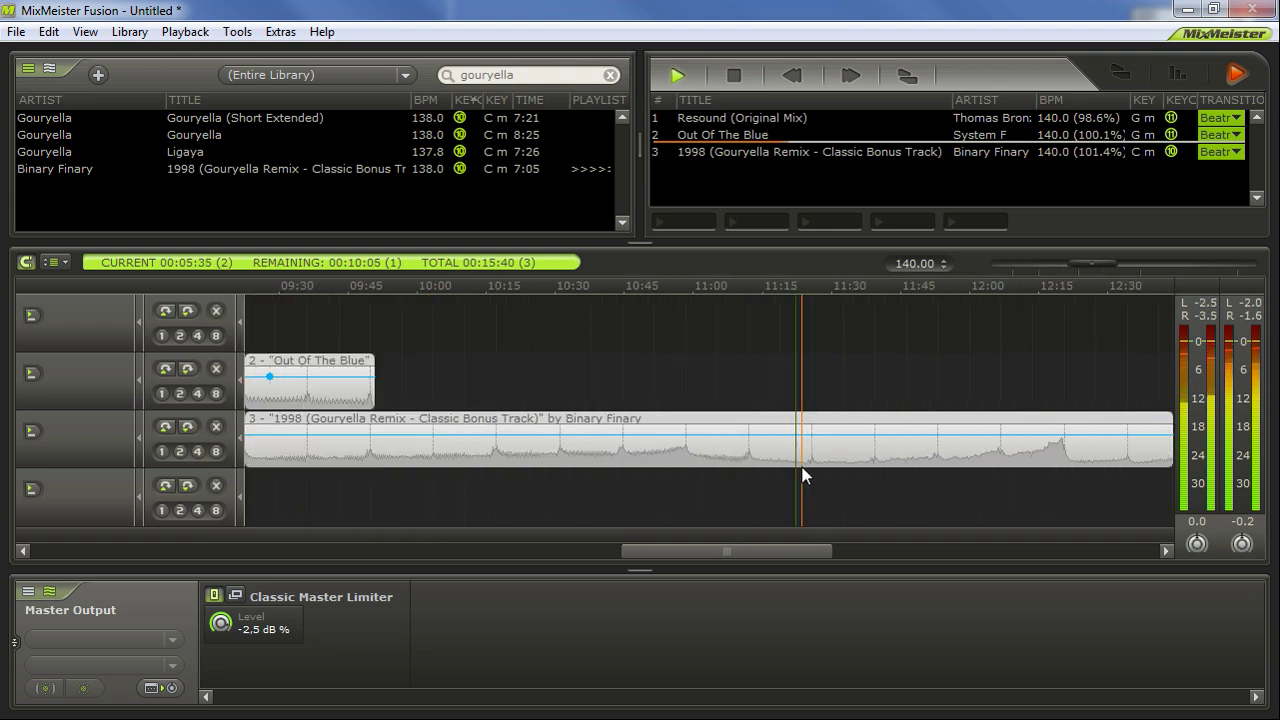
pyautogui.click(804, 462)
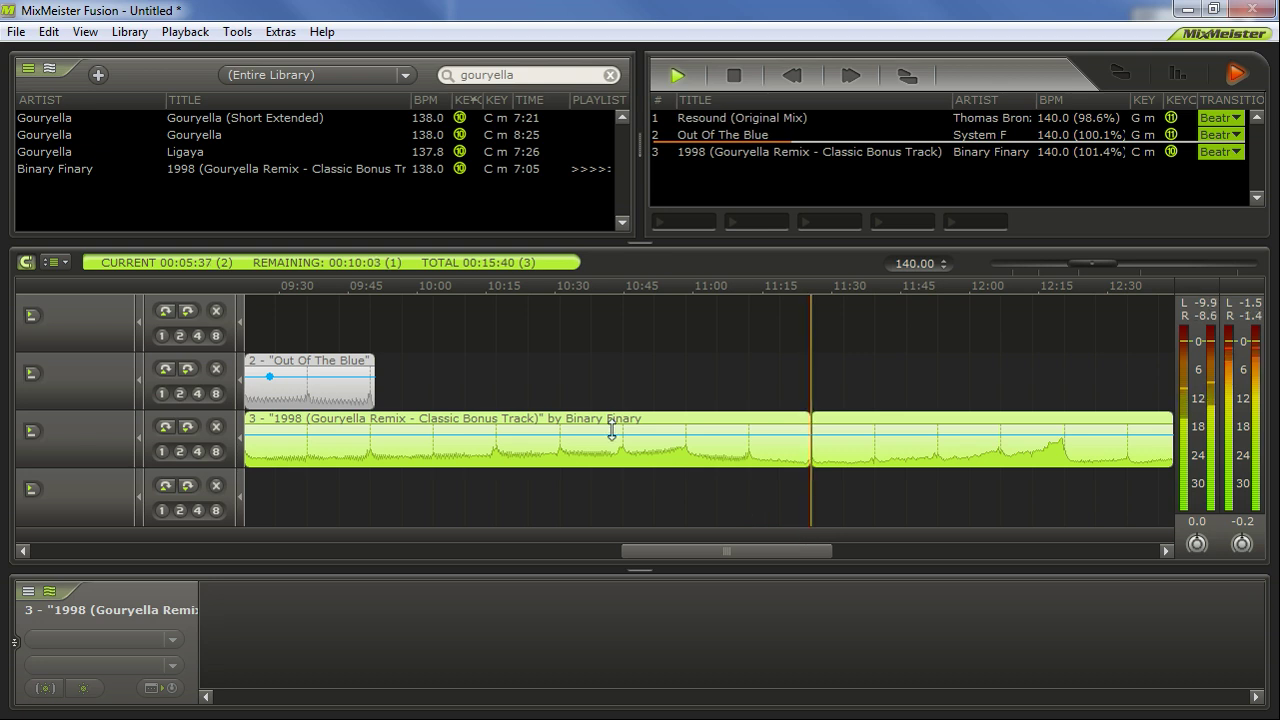
# Delete the part of 1998 (Gouryella Remix) before the split so the track starts at its breakdown.
pyautogui.click(567, 416)
pyautogui.press('Delete')
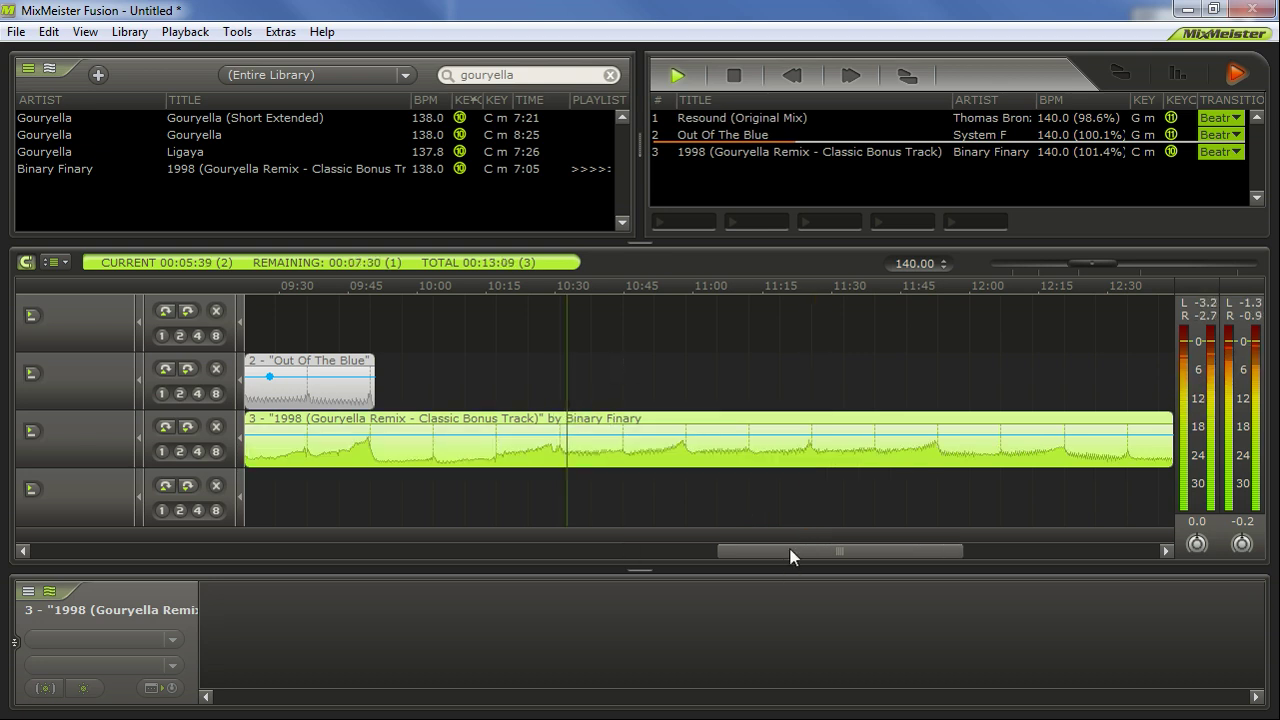
pyautogui.moveTo(793, 549); pyautogui.dragTo(691, 549)
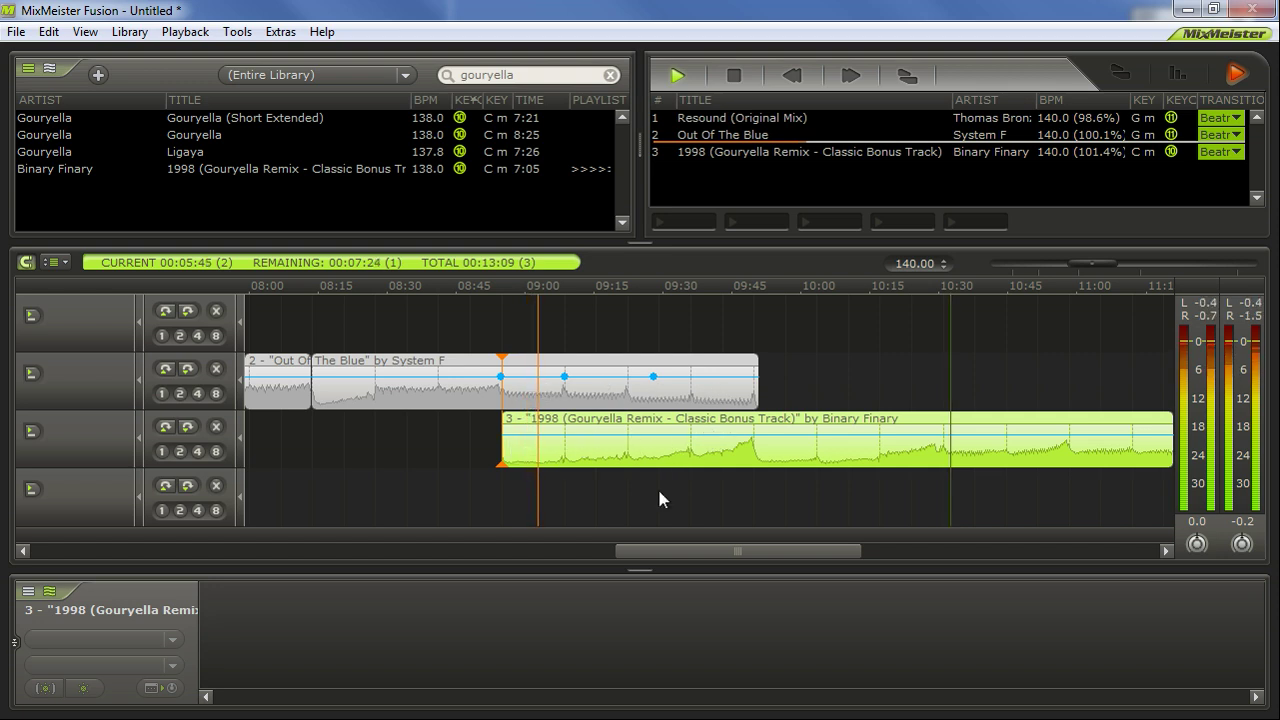
# Select 1998 (Gouryella Remix) from its start to about 09:50 and apply the CamelSpace effect to that range.
pyautogui.click(750, 441)
pyautogui.moveTo(754, 444); pyautogui.dragTo(500, 471)
pyautogui.moveTo(724, 553); pyautogui.dragTo(618, 521)
pyautogui.scroll(-3, 588, 485)
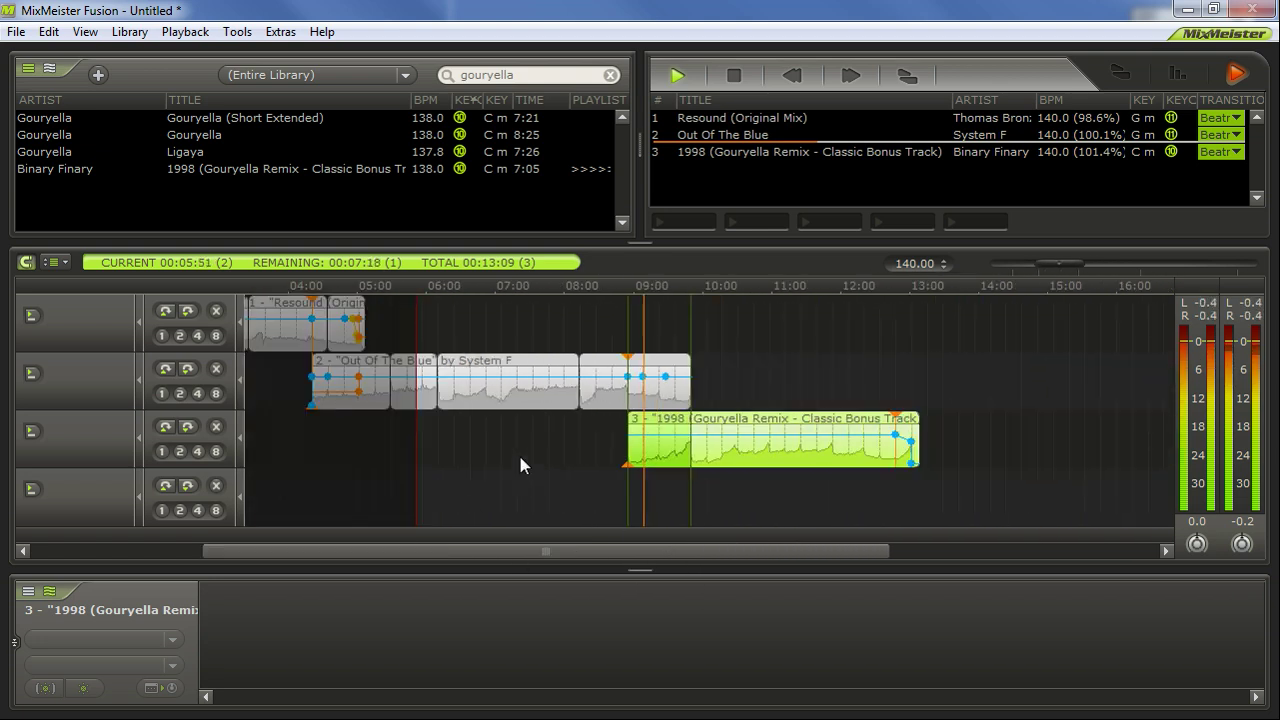
pyautogui.click(47, 72)
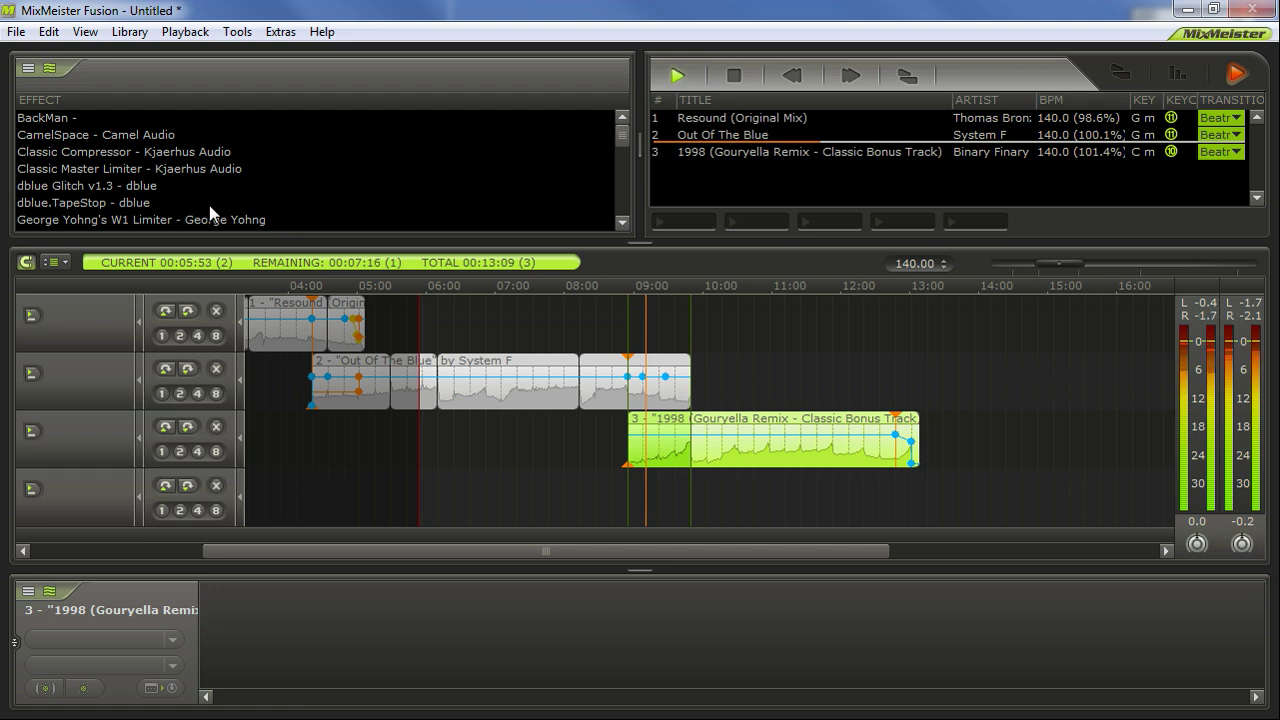
pyautogui.moveTo(150, 136); pyautogui.dragTo(677, 440)
pyautogui.scroll(3, 676, 462)
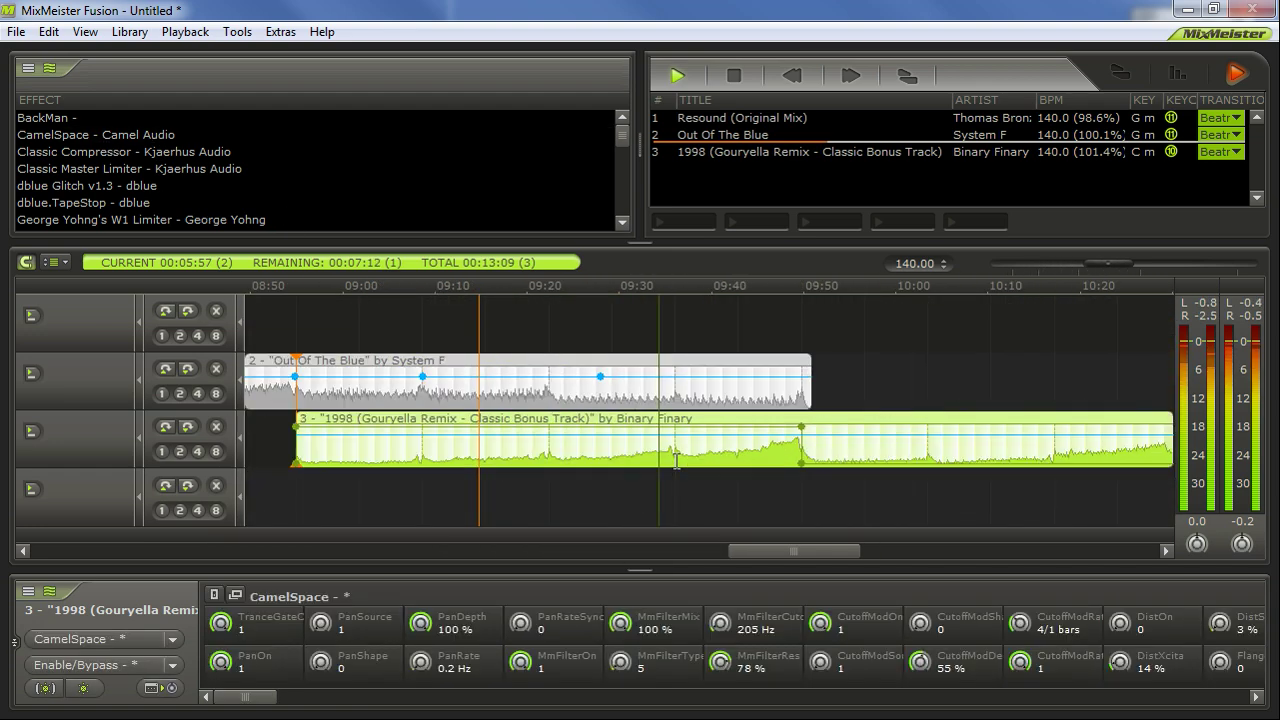
# Load the SYN Trancegate 2 preset in the CamelSpace editor for 1998 (Gouryella Remix) and close the editor.
pyautogui.click(236, 594)
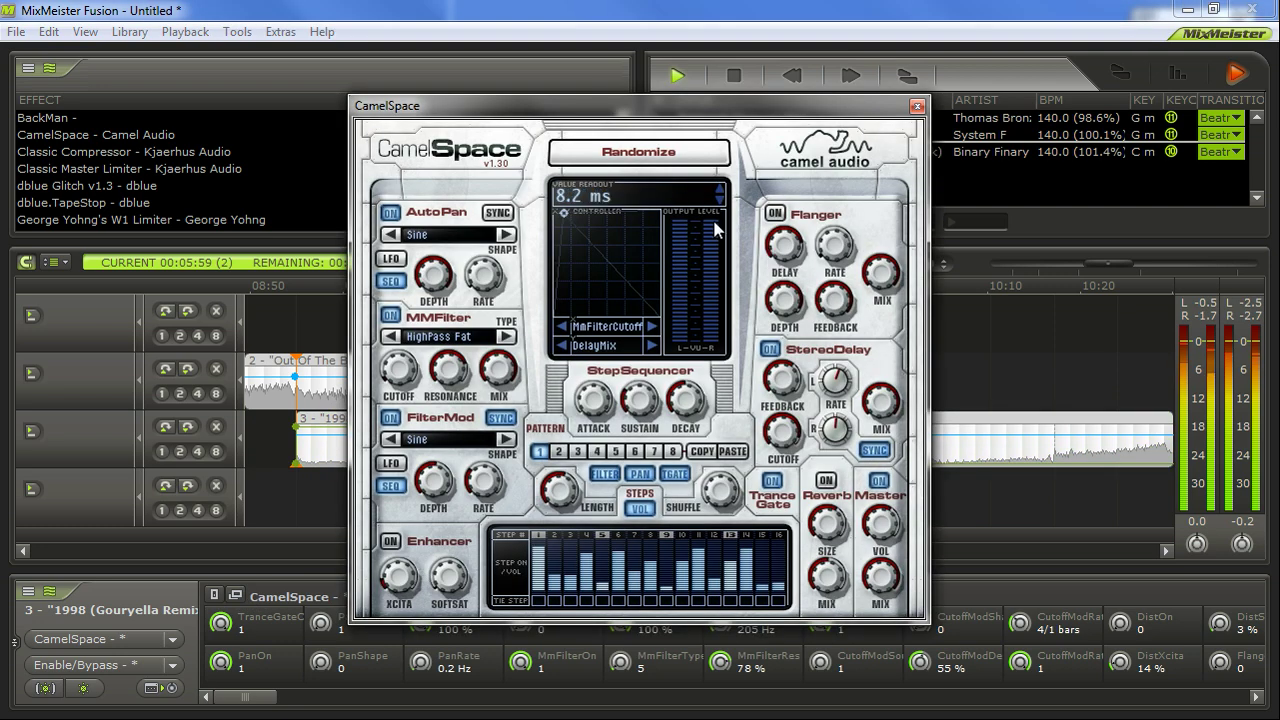
pyautogui.click(690, 196)
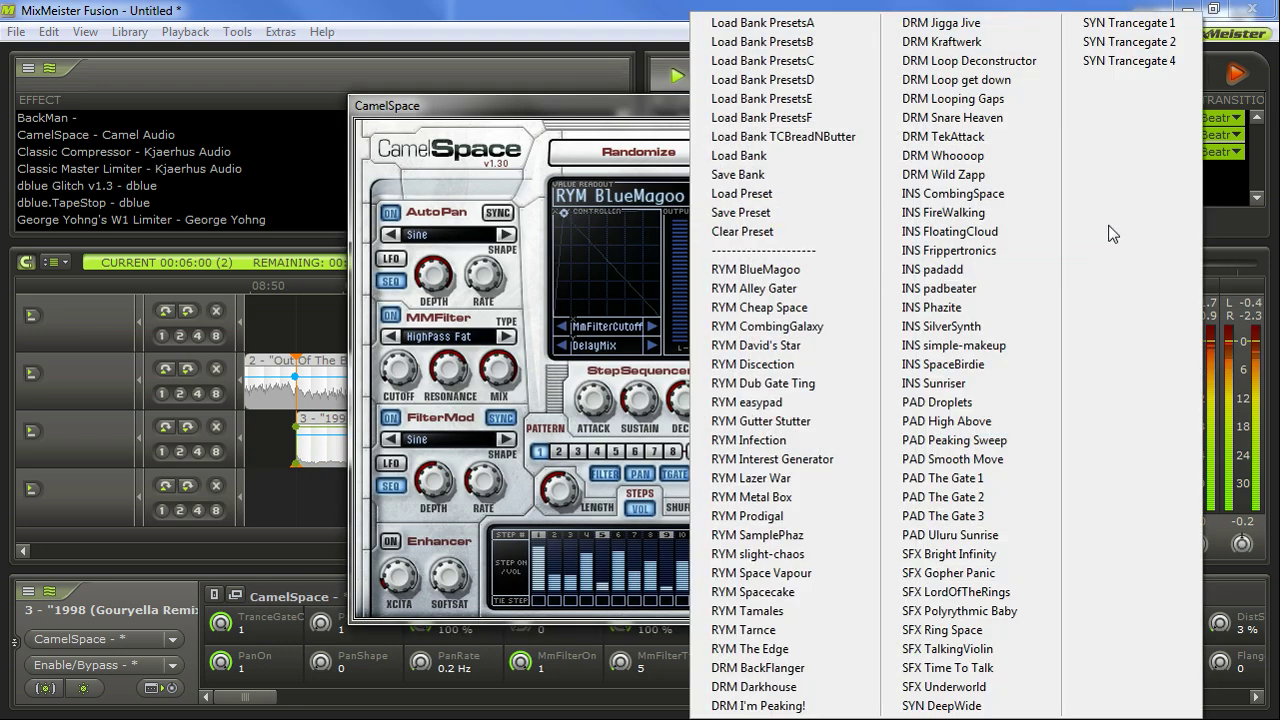
pyautogui.click(1133, 45)
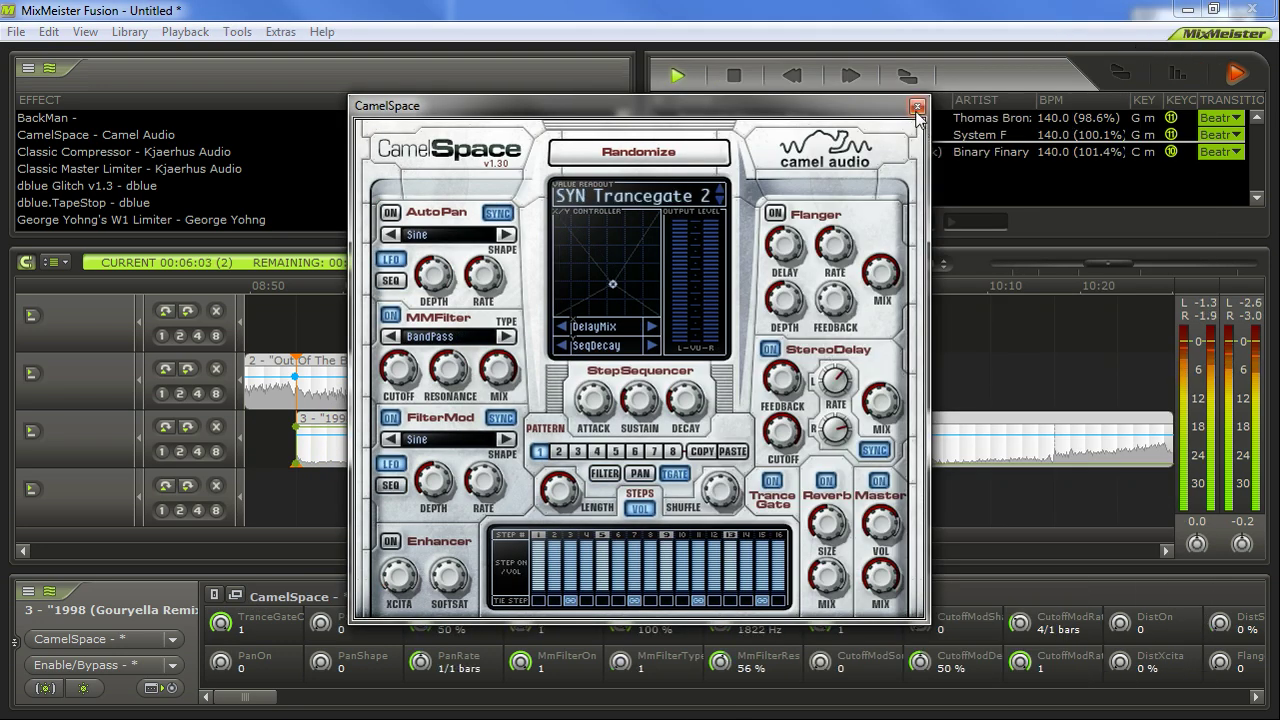
pyautogui.click(917, 106)
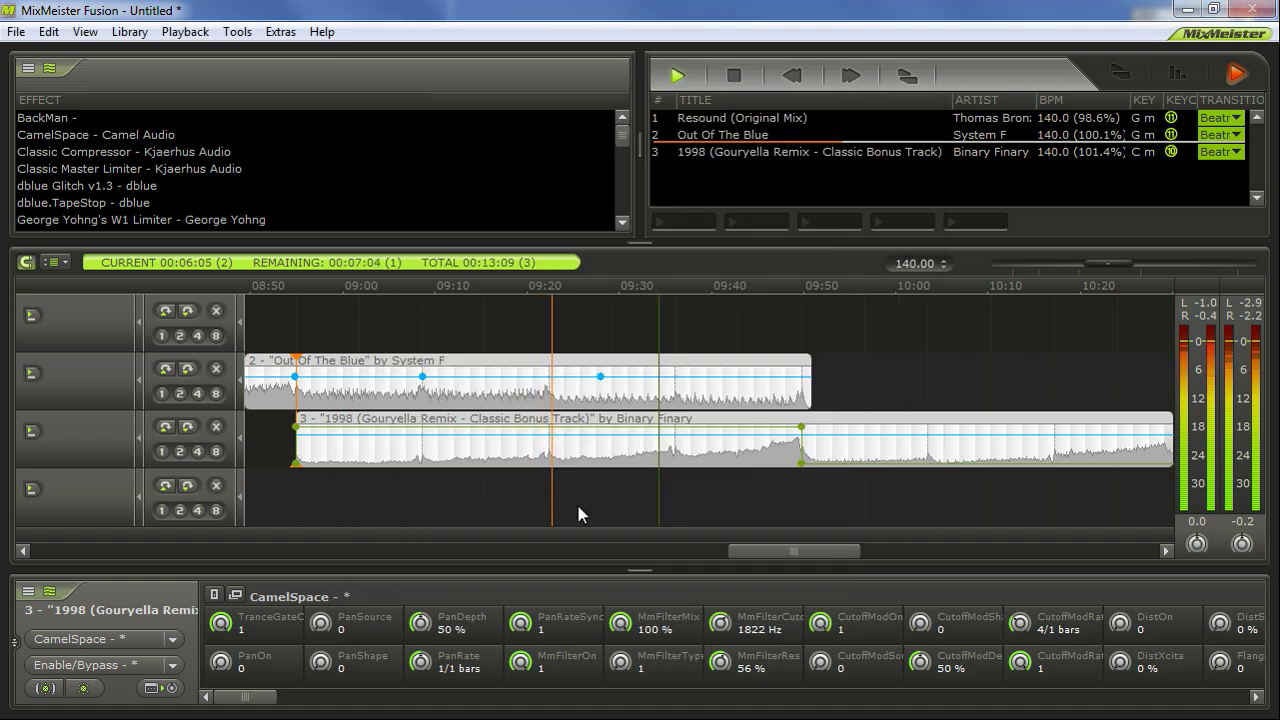
pyautogui.click(720, 479)
pyautogui.scroll(-1, 722, 479)
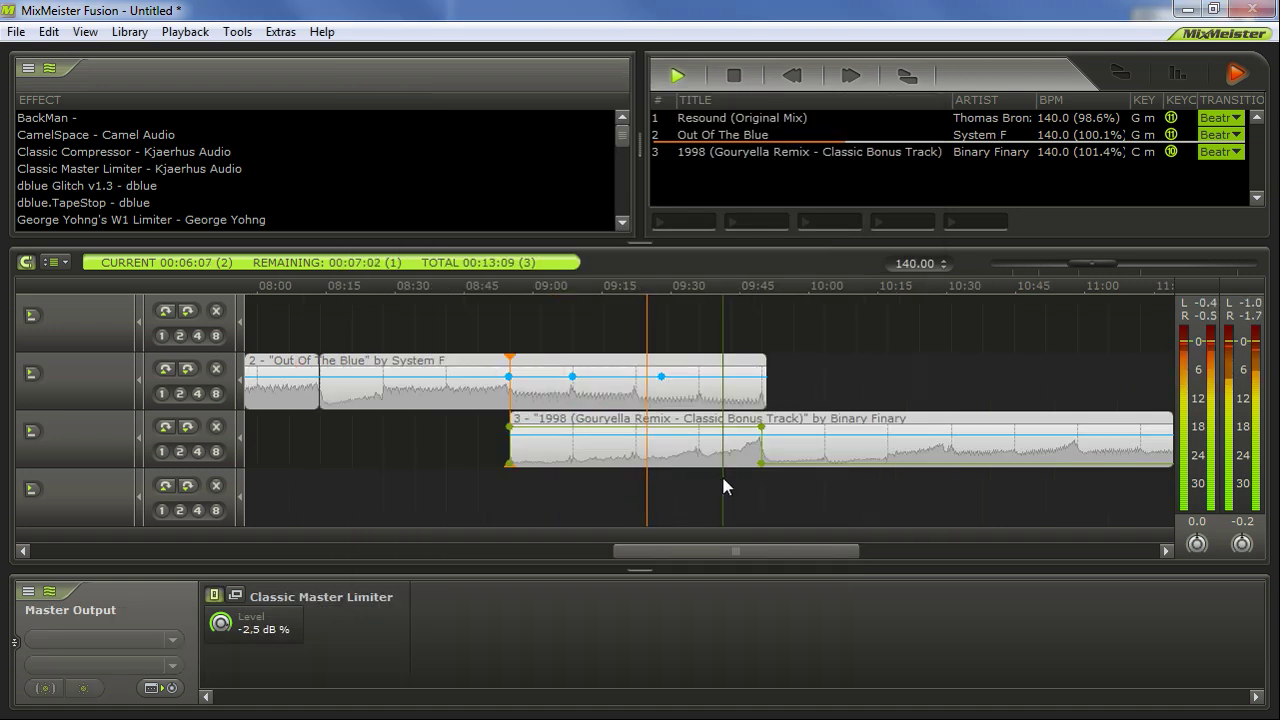
# Split 1998 (Gouryella Remix) at about 09:08 and repeat its opening segment two more times.
pyautogui.click(639, 446)
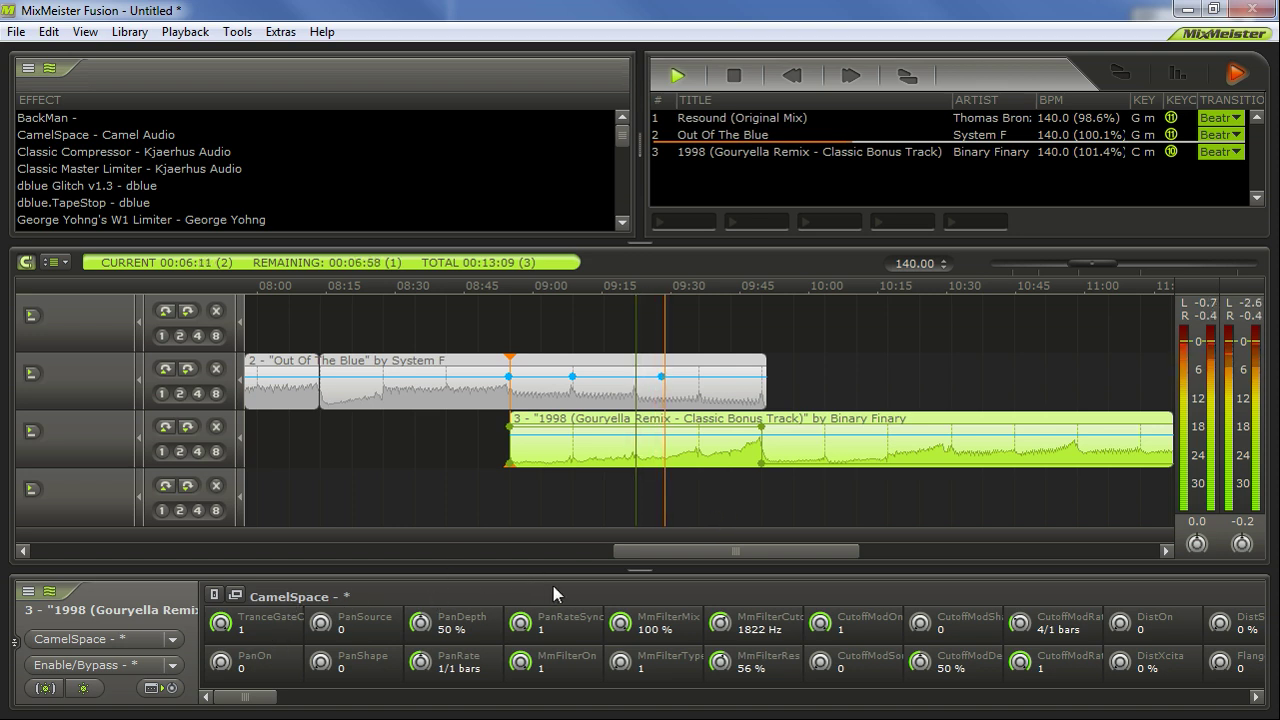
pyautogui.click(573, 446)
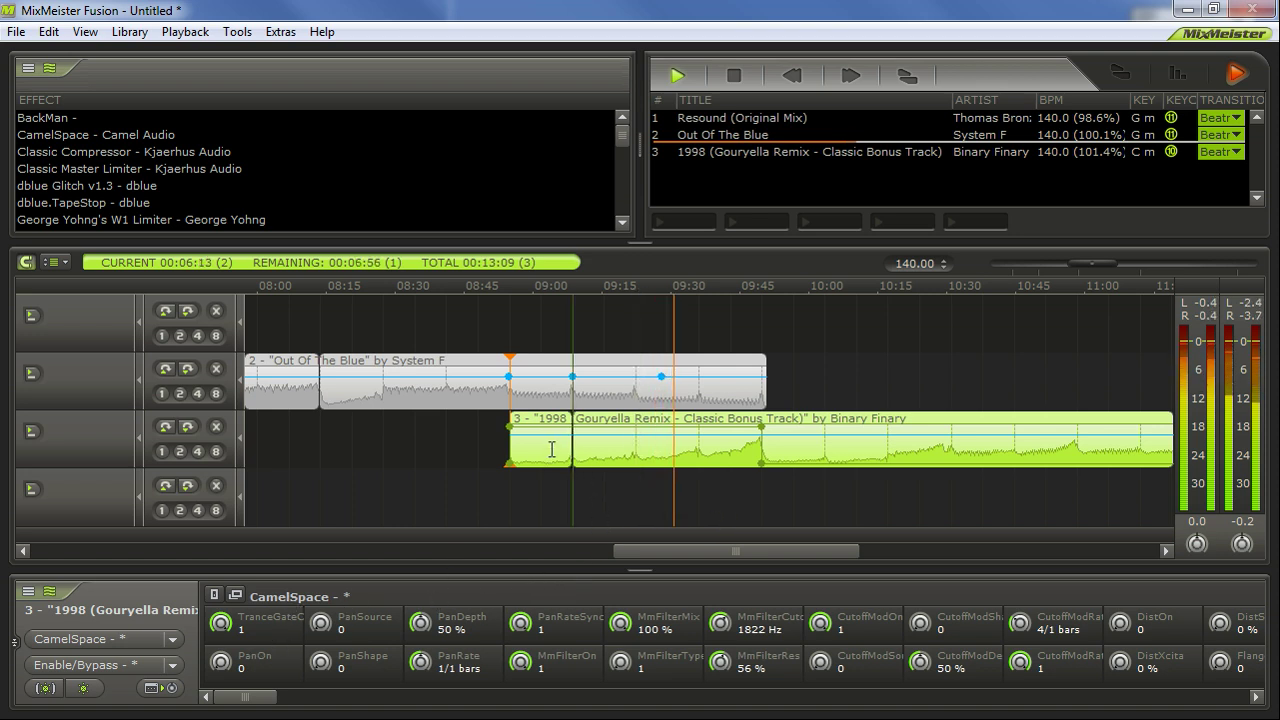
pyautogui.scroll(4, 557, 449)
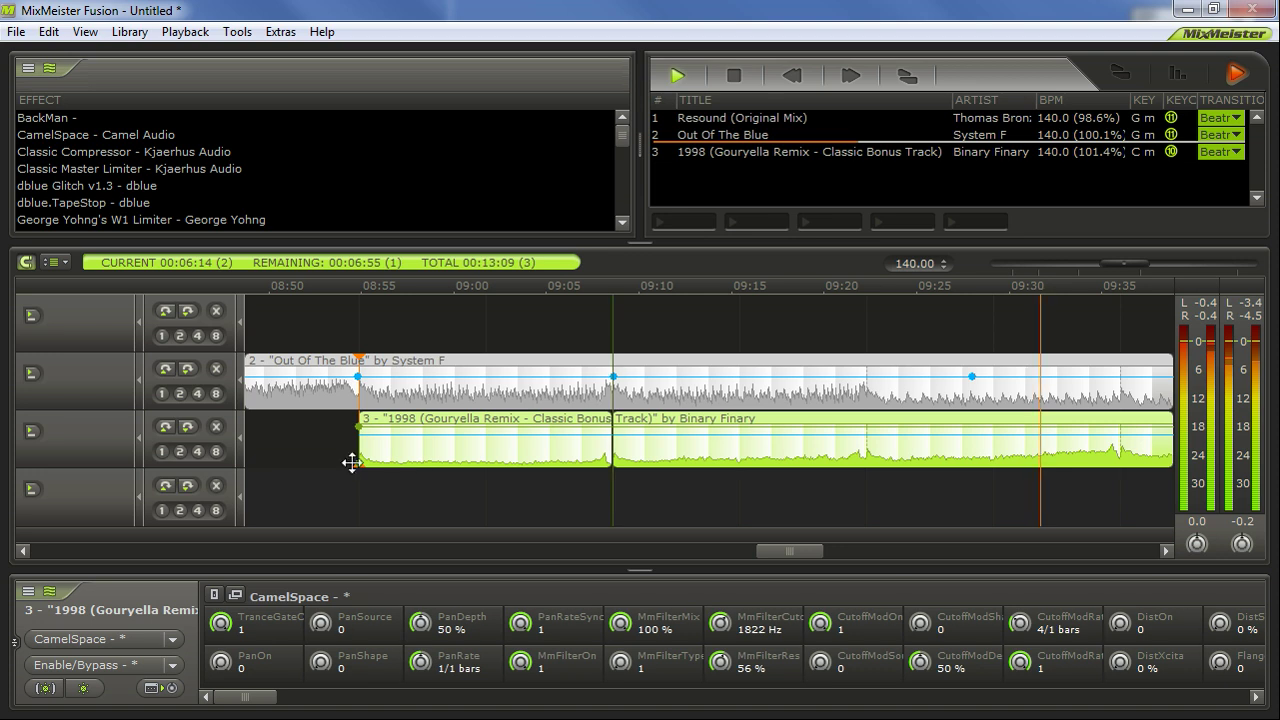
pyautogui.click(433, 413)
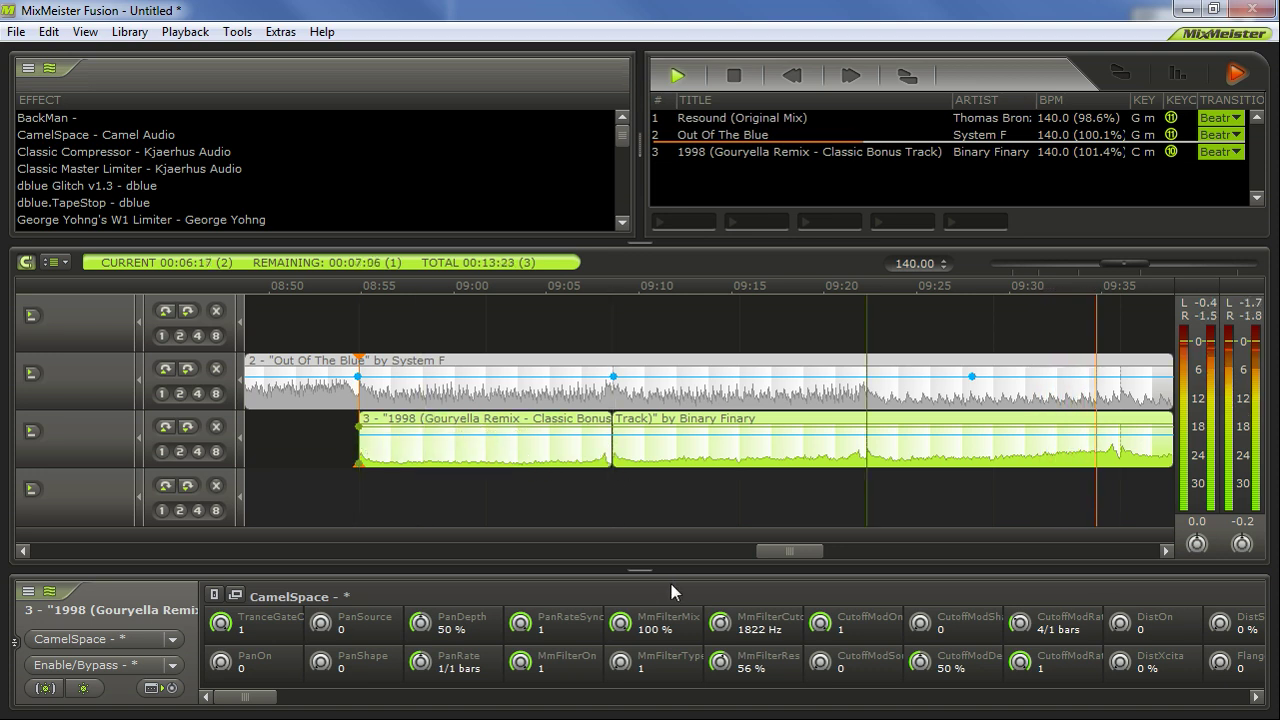
pyautogui.scroll(-2, 748, 527)
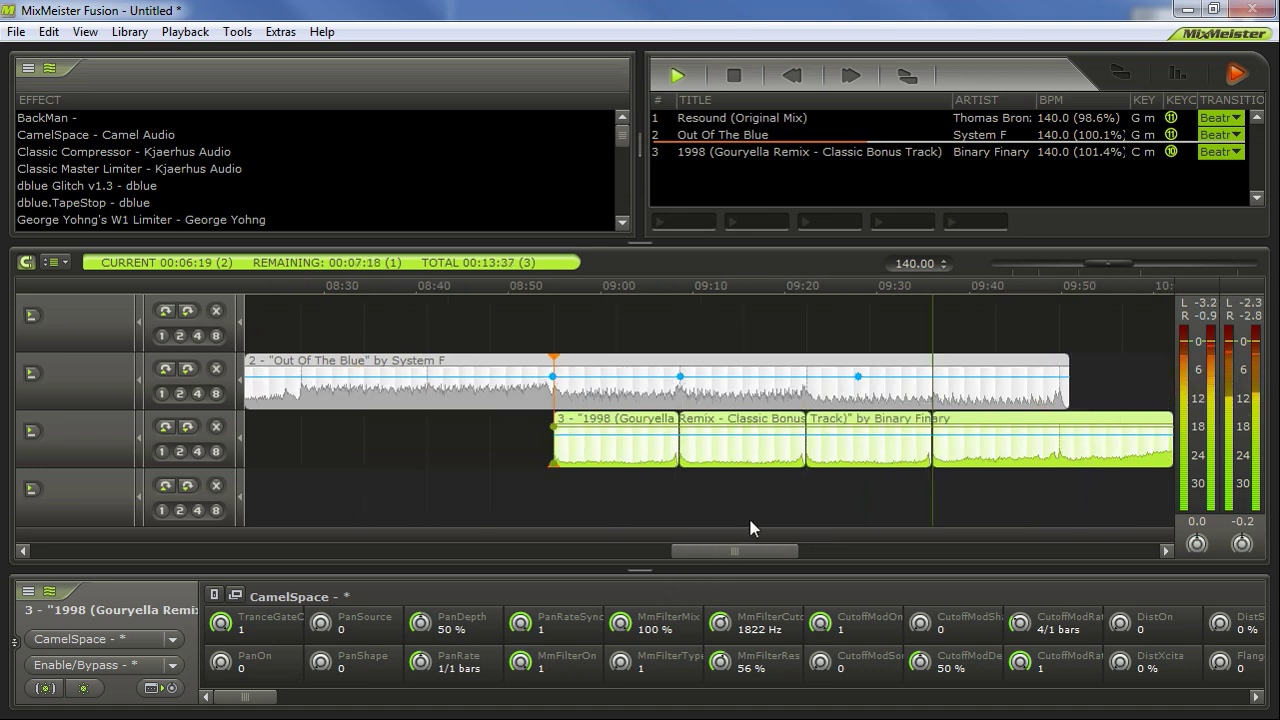
pyautogui.click(1044, 442)
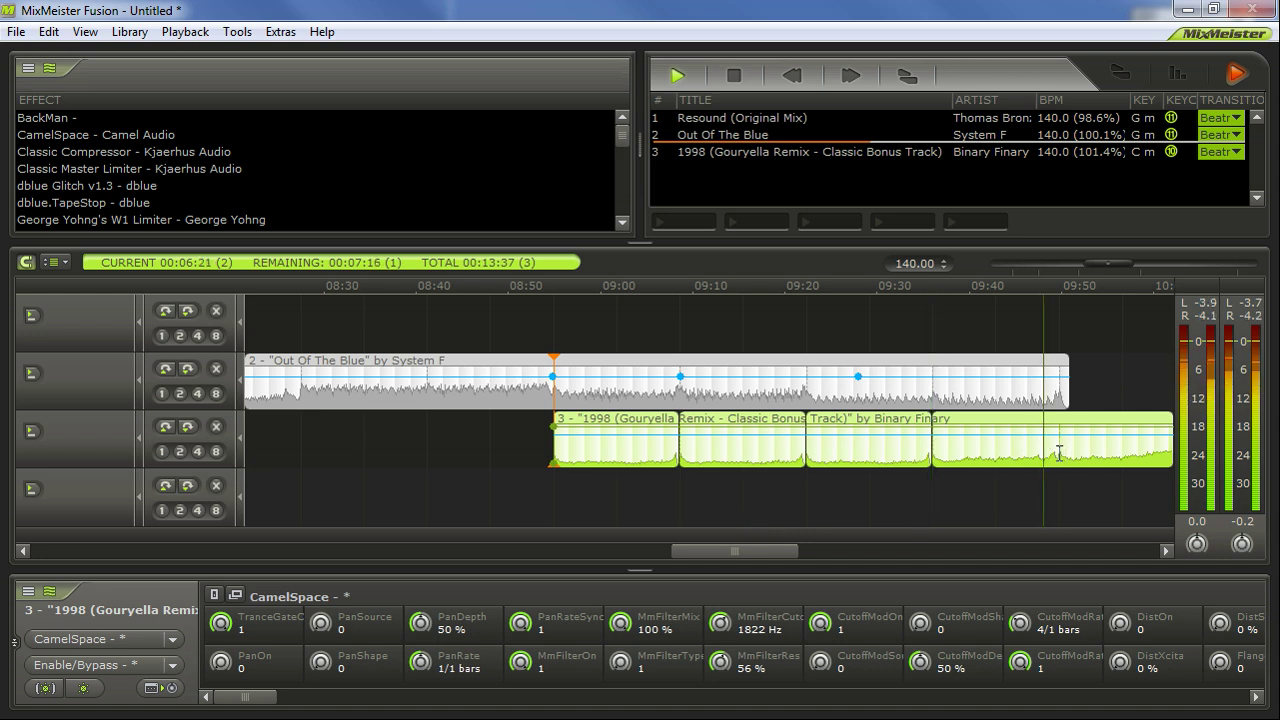
pyautogui.scroll(-2, 1055, 470)
pyautogui.hscroll(5, 740, 551)
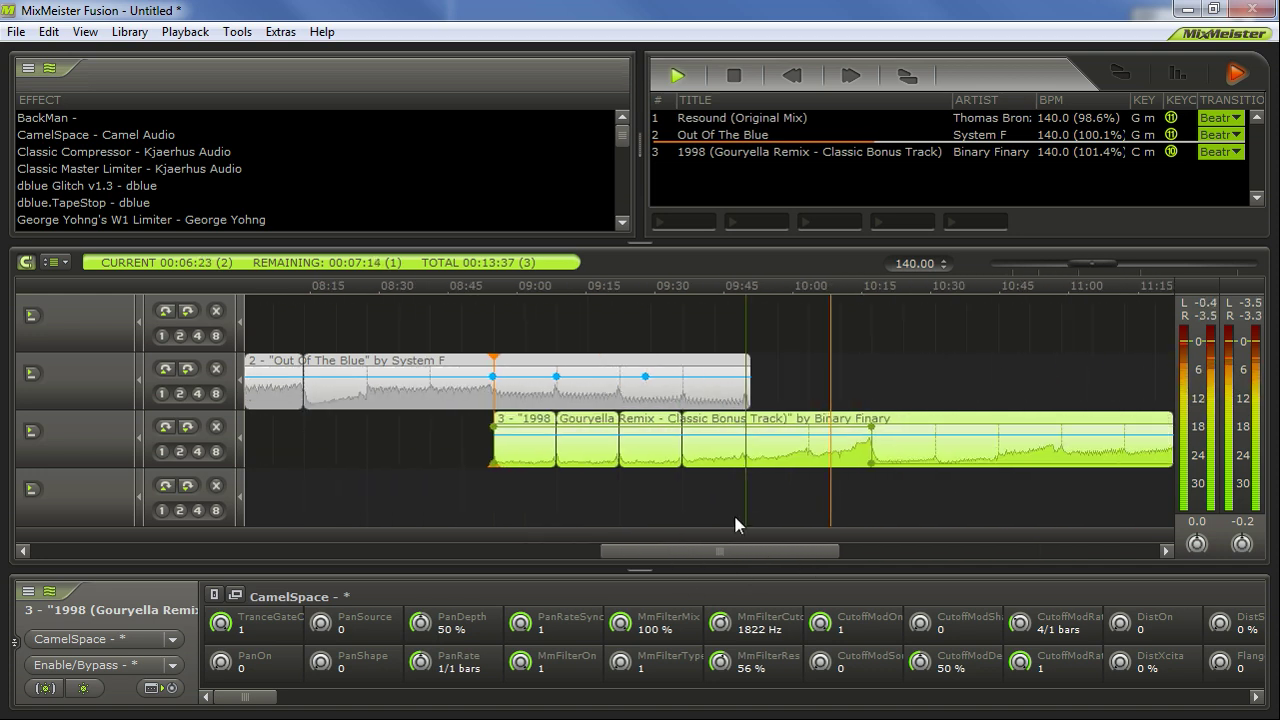
# Move the two points ending the CamelSpace Enable/Bypass envelope back to about 09:50, from 1.00 straight down to 0.00.
pyautogui.click(733, 512)
pyautogui.moveTo(870, 430); pyautogui.dragTo(743, 431)
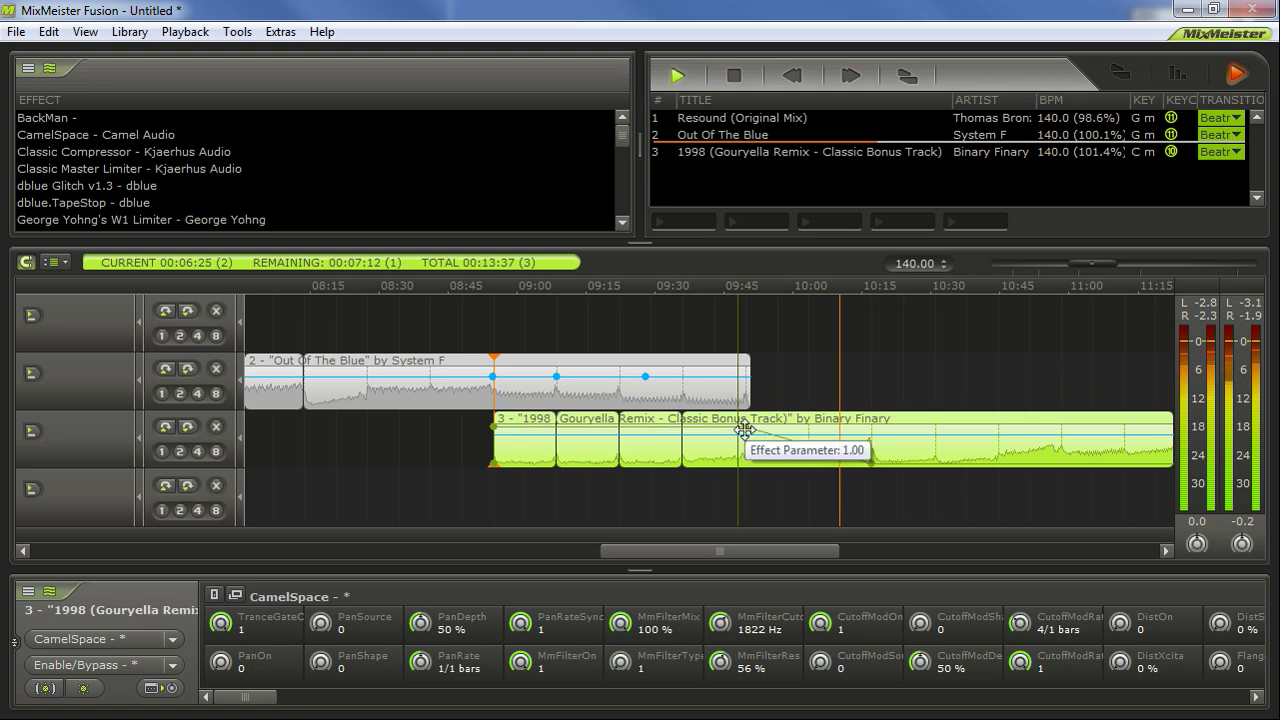
pyautogui.scroll(4, 752, 442)
pyautogui.scroll(-4, 1040, 485)
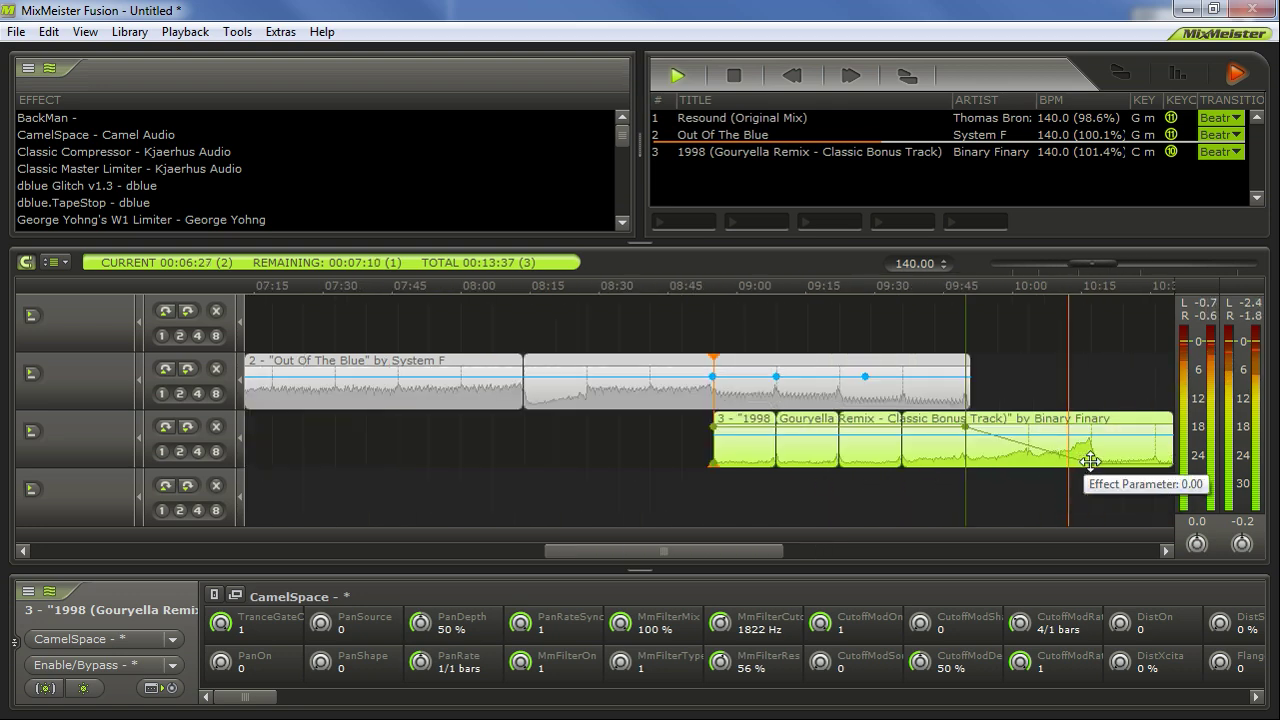
pyautogui.moveTo(1089, 462); pyautogui.dragTo(923, 497)
pyautogui.scroll(4, 990, 510)
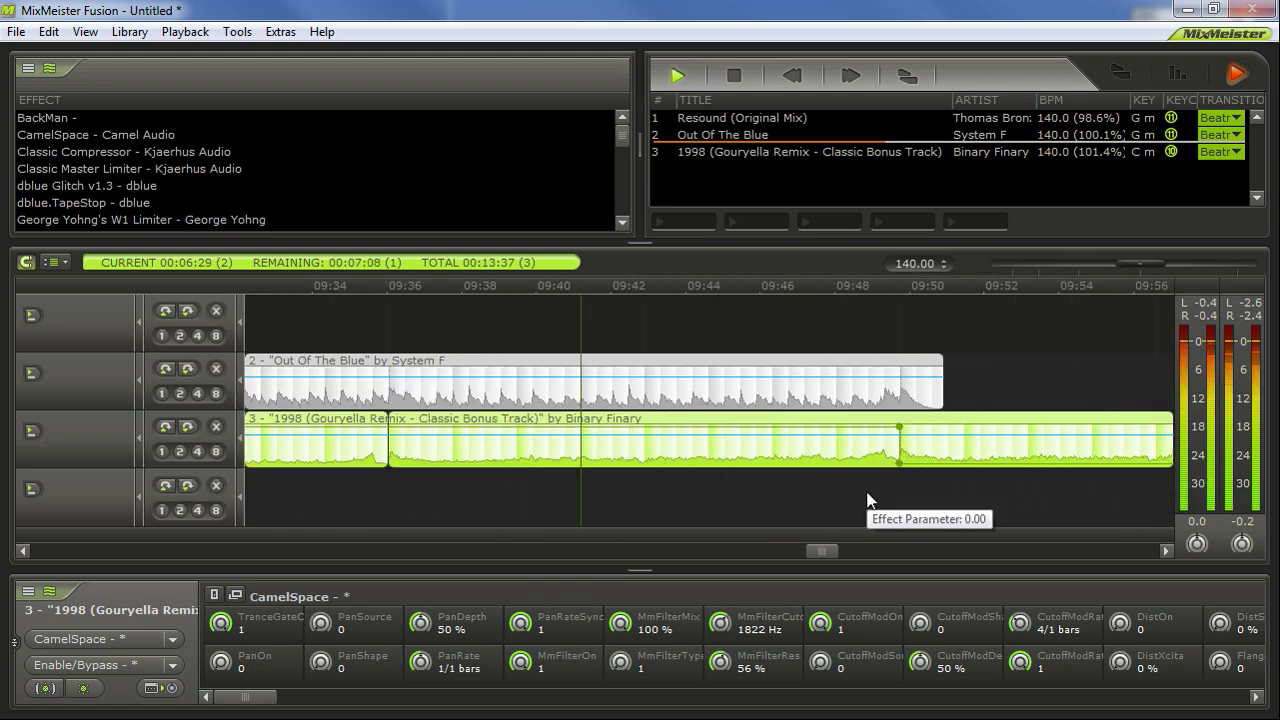
pyautogui.scroll(-4, 850, 515)
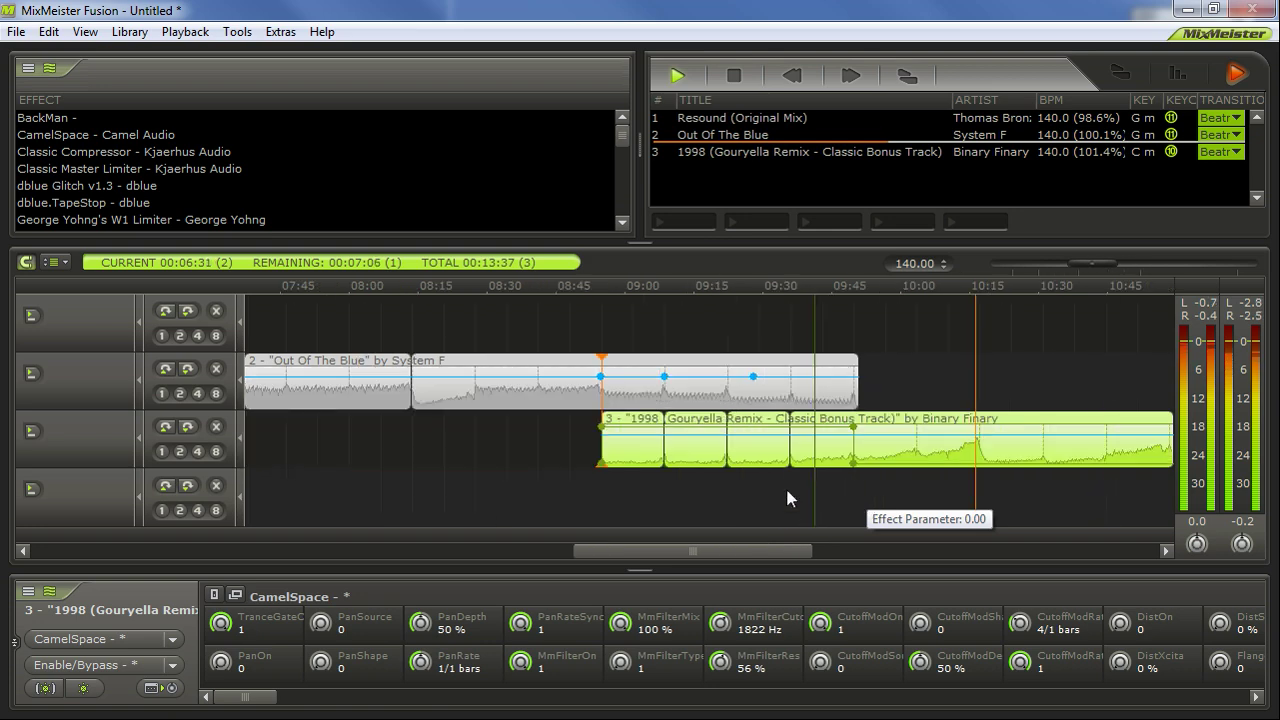
# Look through the CamelSpace parameters of 1998 (Gouryella Remix) and choose MasterMix for automation.
pyautogui.click(95, 665)
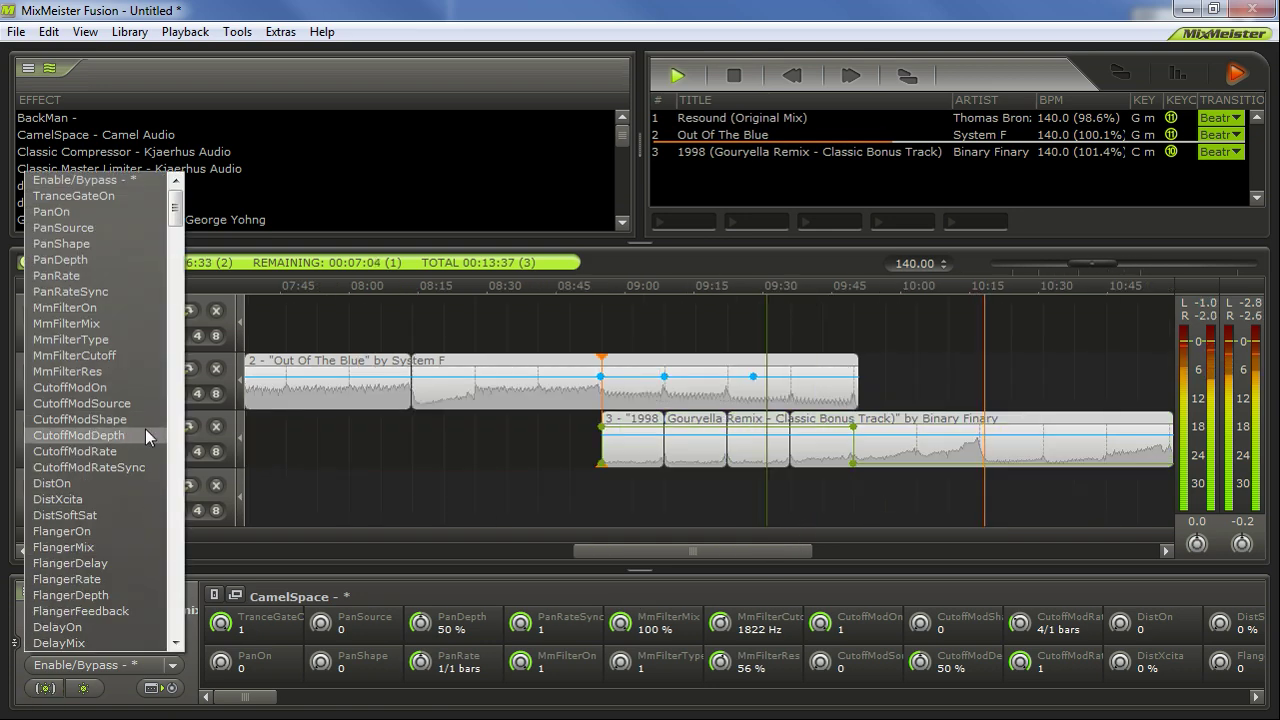
pyautogui.moveTo(176, 230)
pyautogui.mouseDown()
pyautogui.moveTo(182, 410)
pyautogui.moveTo(182, 217)
pyautogui.mouseUp()
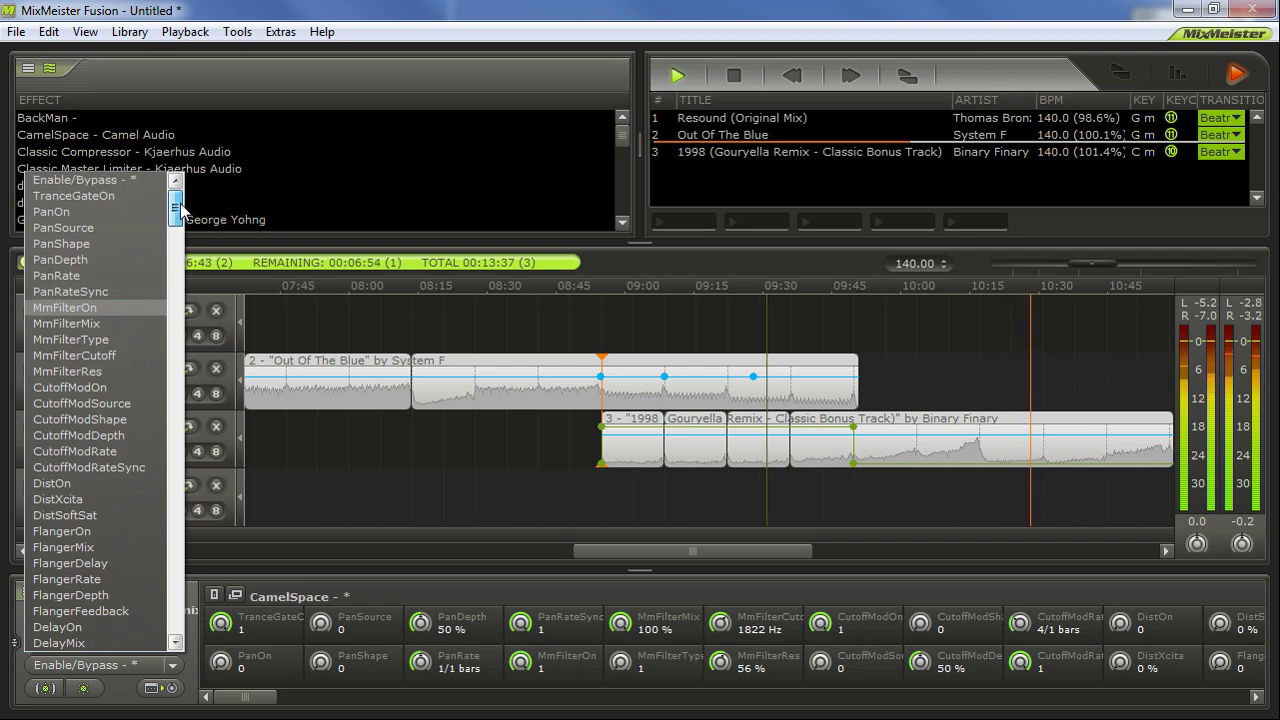
pyautogui.click(439, 505)
pyautogui.click(786, 451)
pyautogui.click(171, 665)
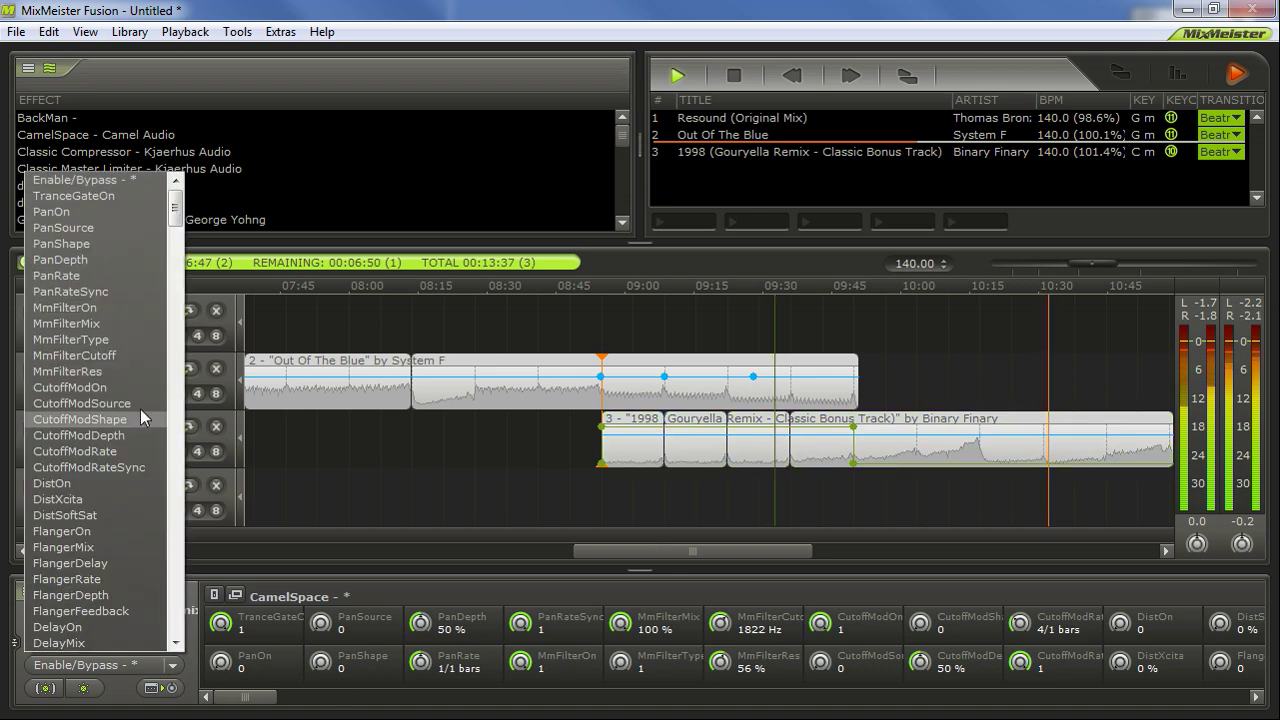
pyautogui.moveTo(176, 212); pyautogui.dragTo(176, 237)
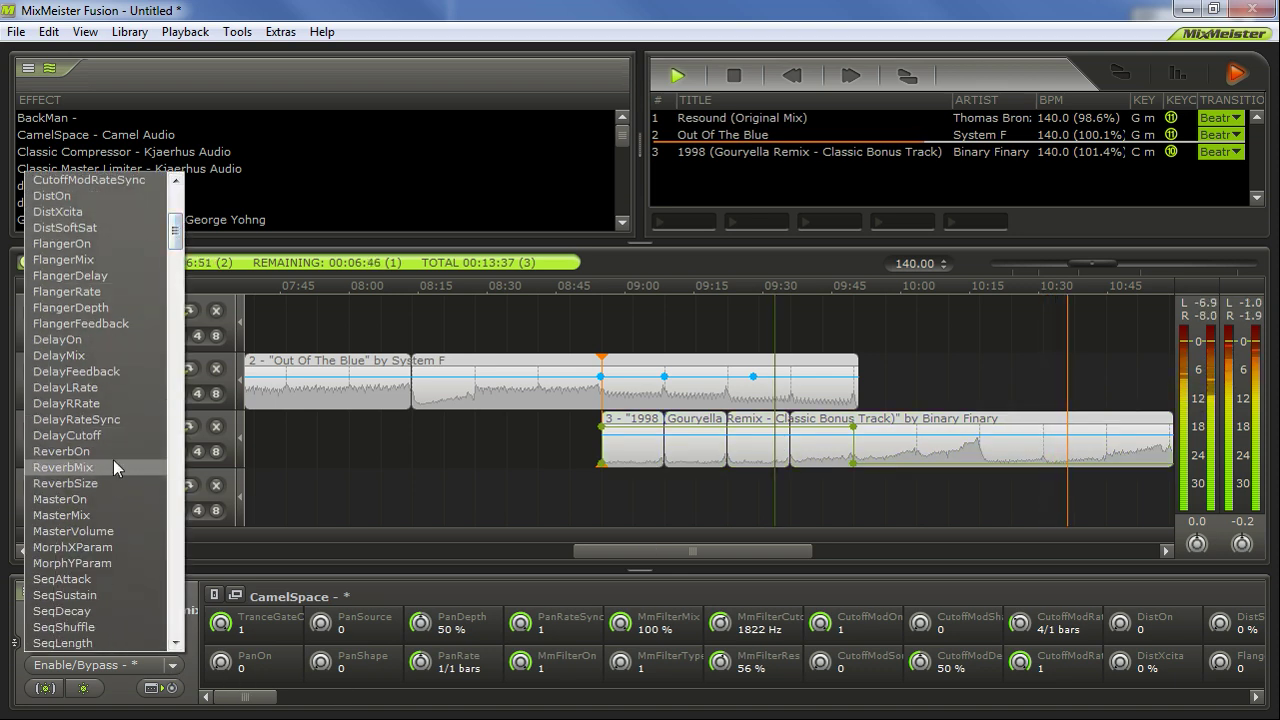
pyautogui.click(110, 515)
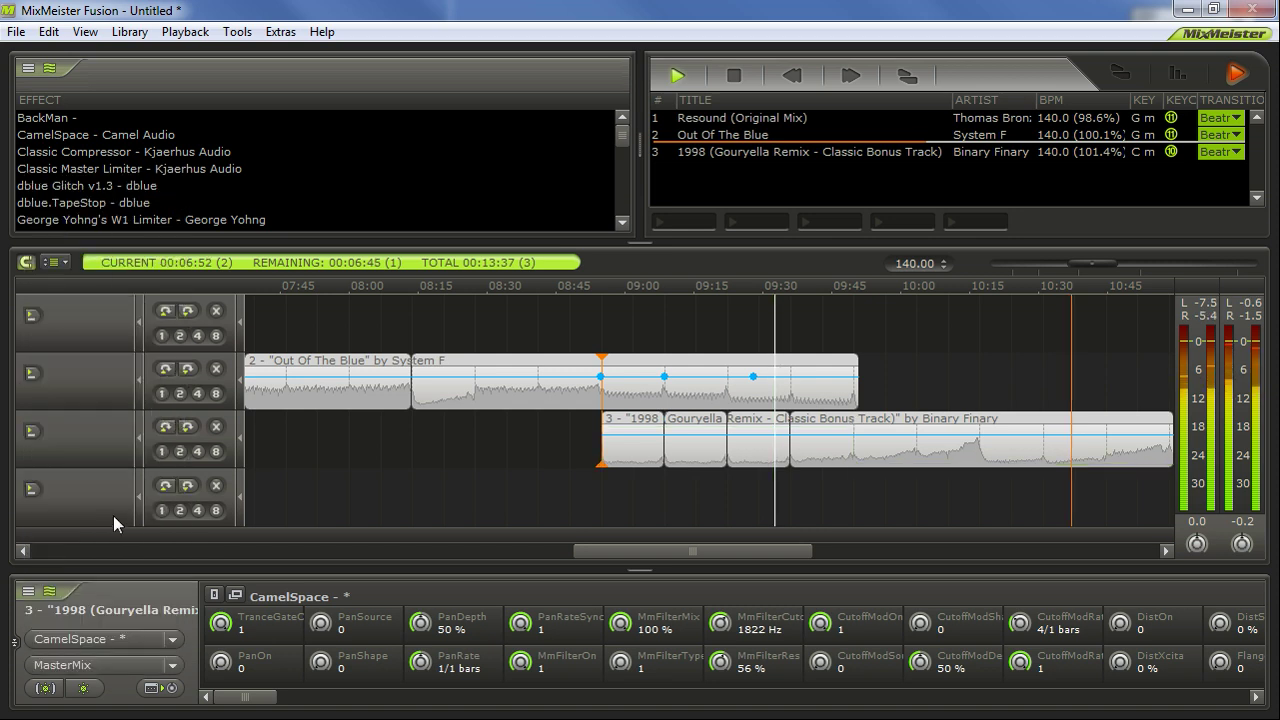
# Draw a MasterMix envelope on 1998 (Gouryella Remix) falling from 1.00 at the track's start to the minimum at about 09:50.
pyautogui.click(861, 448)
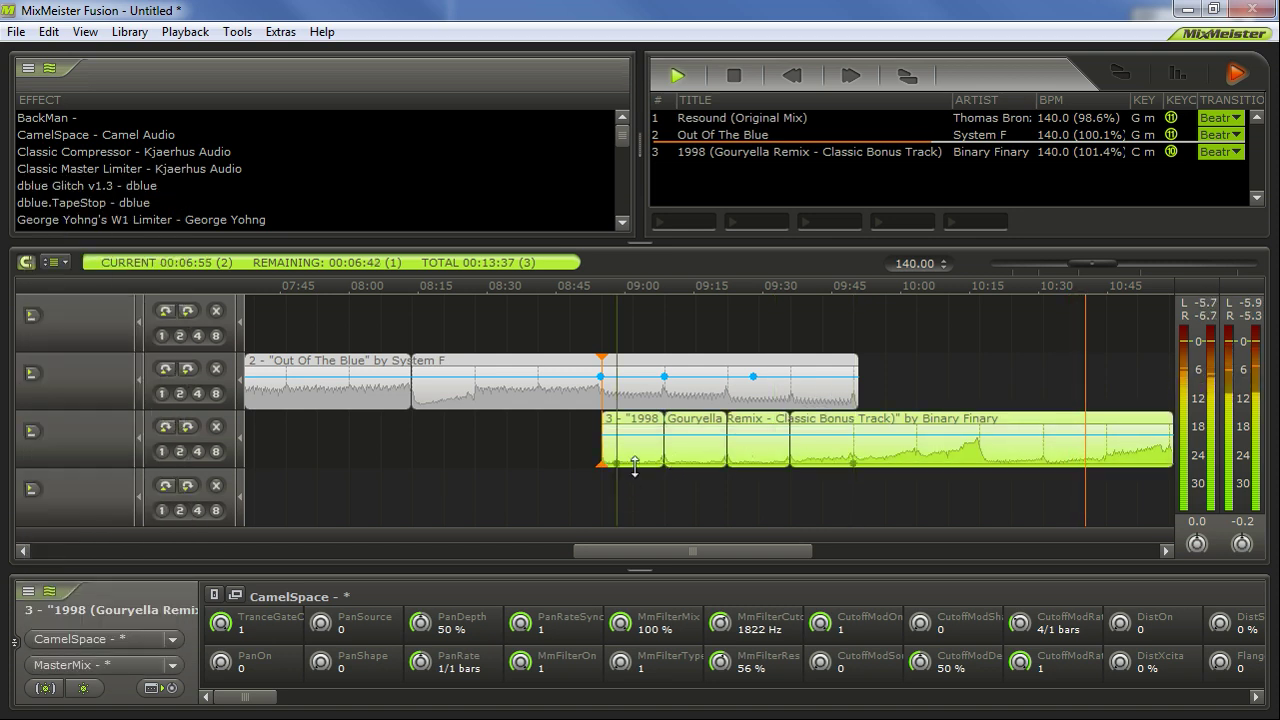
pyautogui.moveTo(605, 460); pyautogui.dragTo(601, 427)
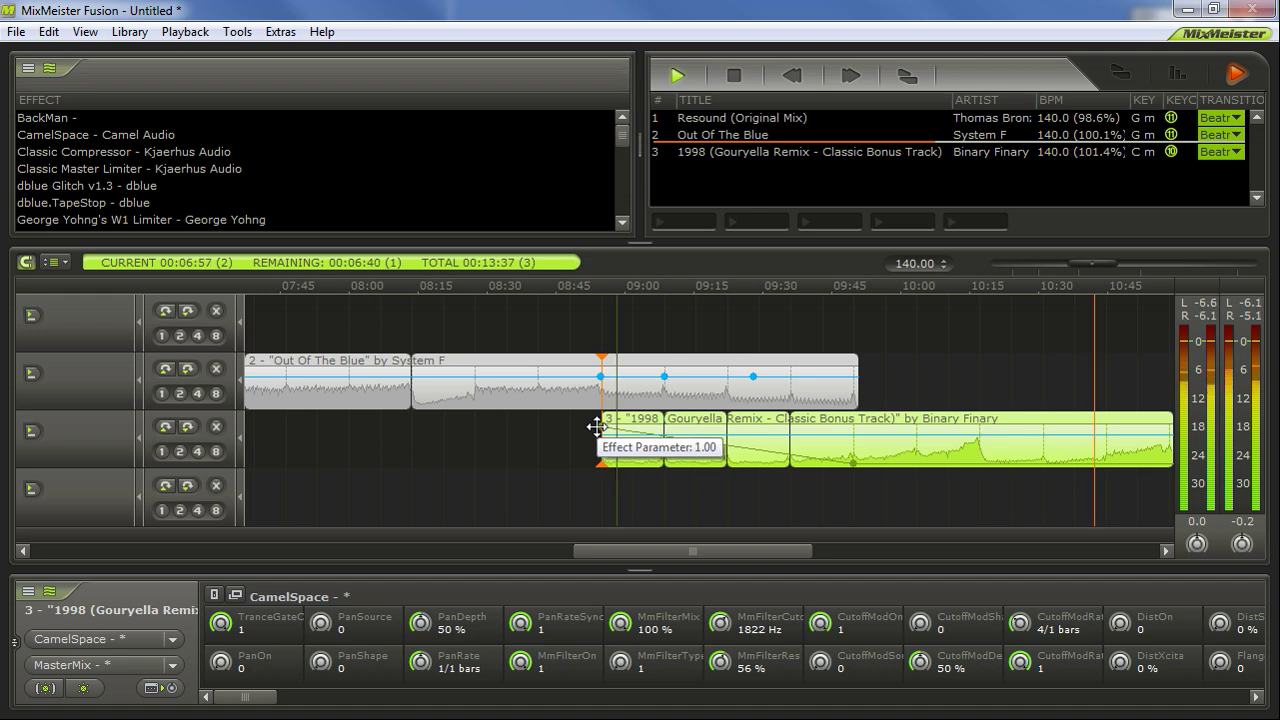
pyautogui.click(831, 480)
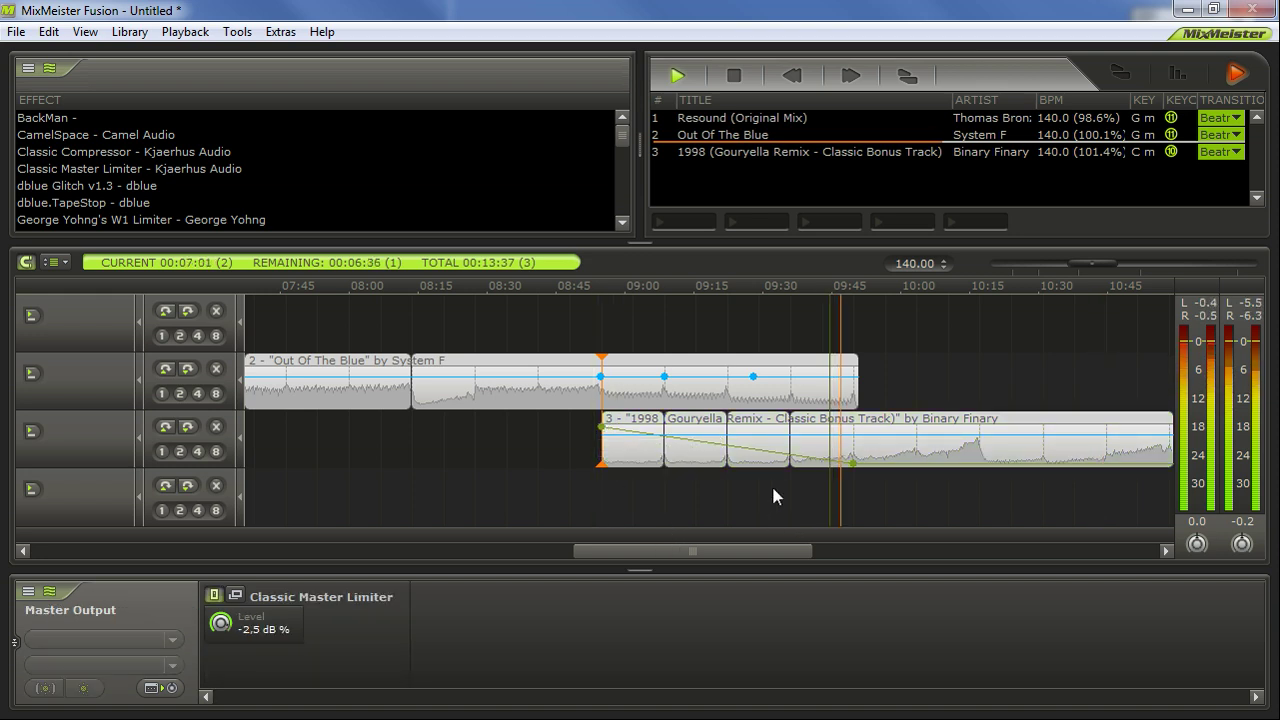
# Add orange EQ points to Out Of The Blue sloping gently down from about 09:33 to 09:50.
pyautogui.scroll(1, 771, 483)
pyautogui.moveTo(774, 551); pyautogui.dragTo(784, 551)
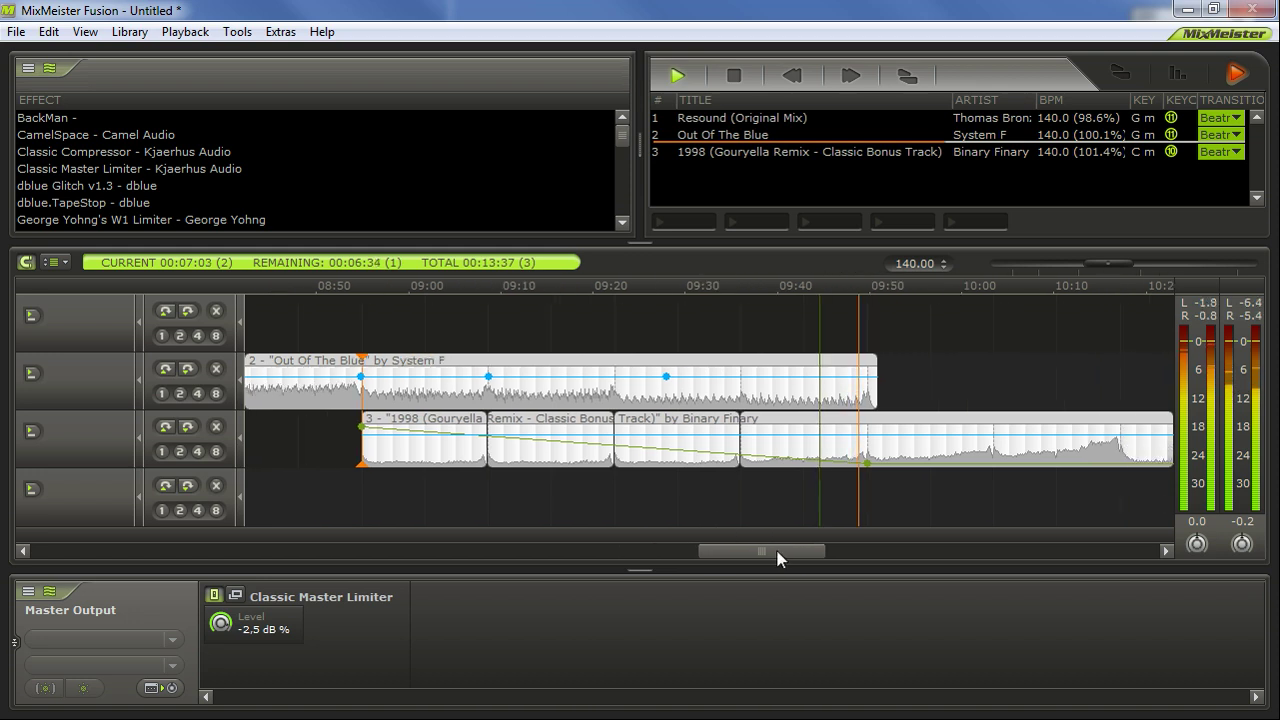
pyautogui.click(709, 376)
pyautogui.moveTo(866, 377); pyautogui.dragTo(848, 400)
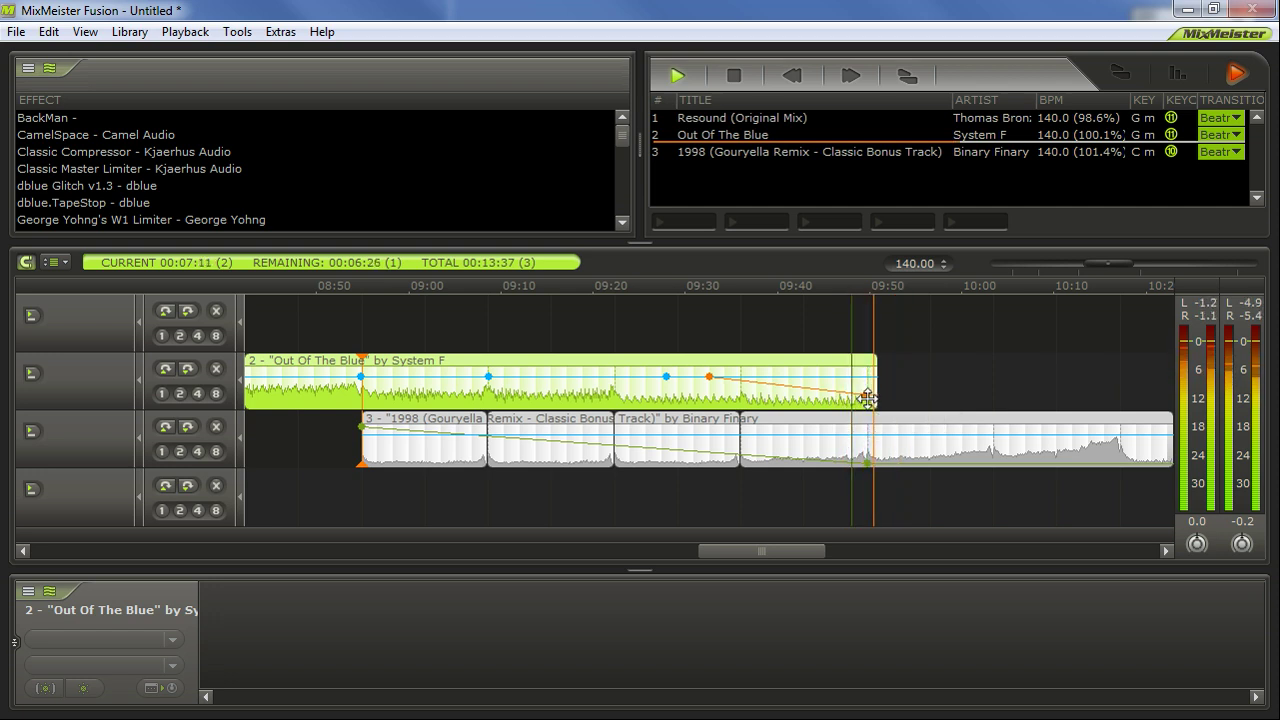
pyautogui.moveTo(867, 398); pyautogui.dragTo(866, 386)
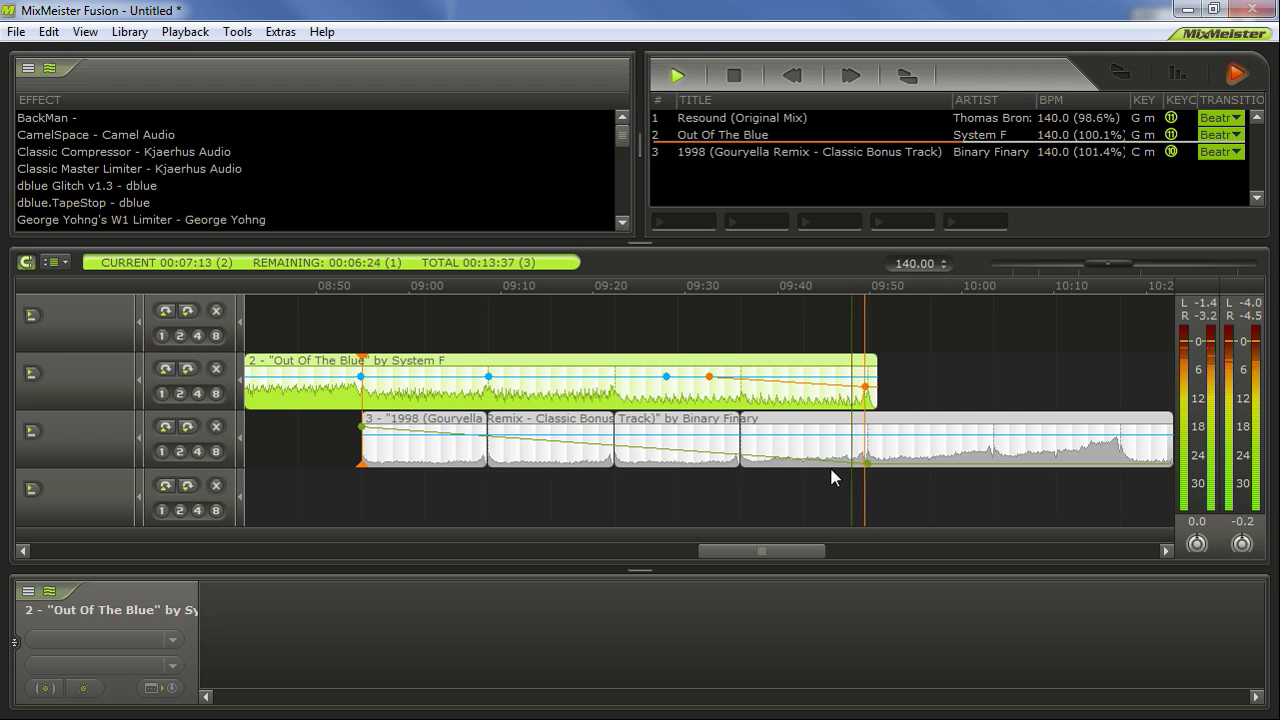
pyautogui.click(855, 418)
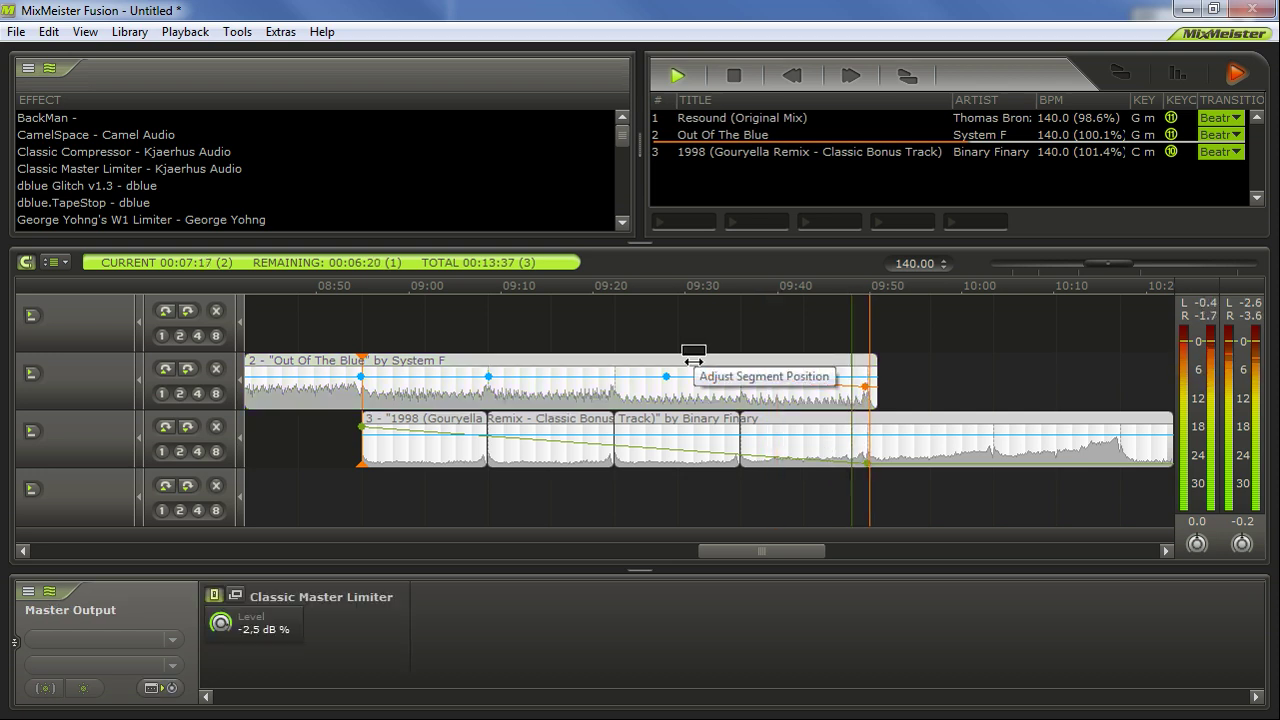
# Bring back the library song list in place of the effects list.
pyautogui.click(30, 69)
pyautogui.scroll(5, 258, 174)
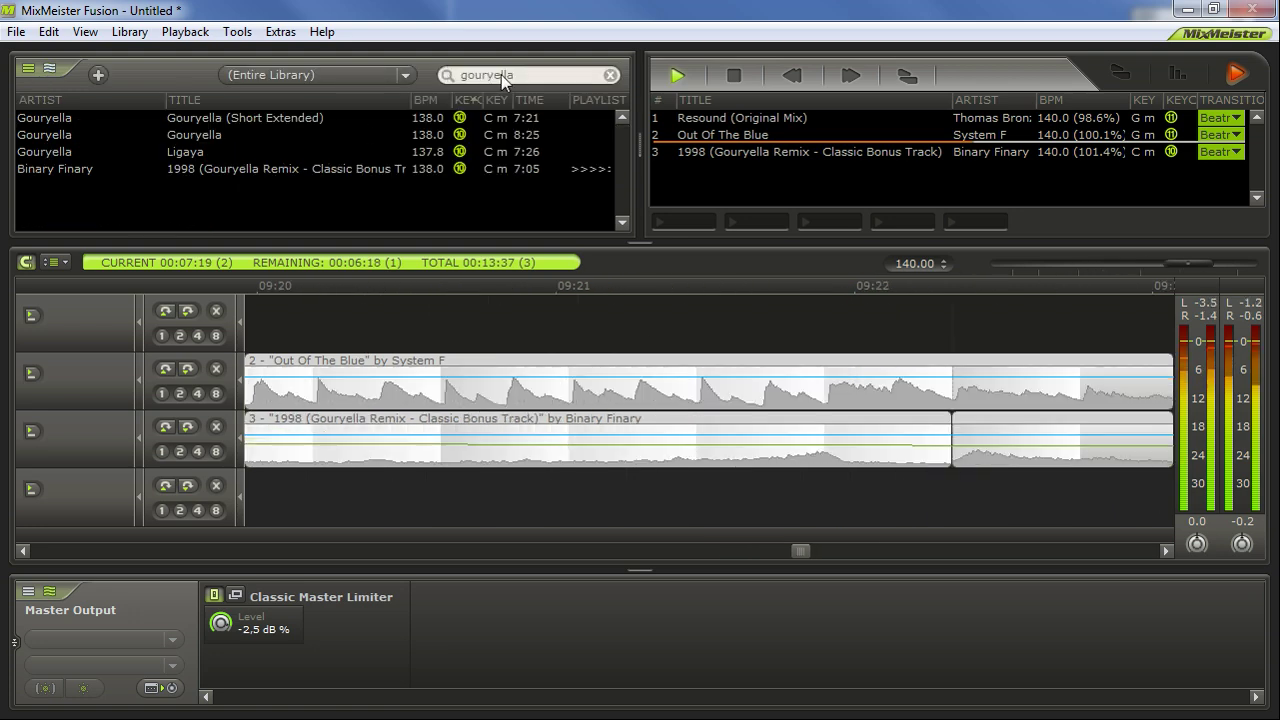
pyautogui.scroll(-5, 600, 343)
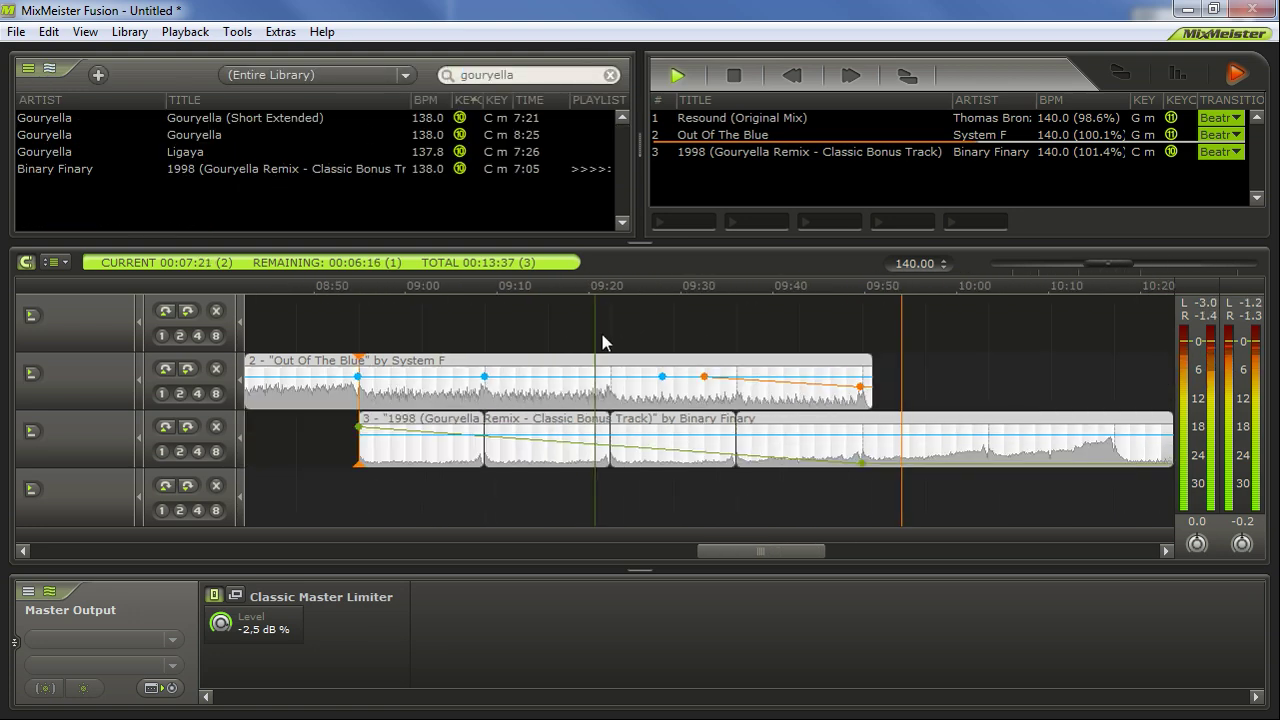
# Search the library for backspin and place Backspin1 on the empty fourth track at about 09:50.
pyautogui.doubleClick(485, 75)
pyautogui.write('b')
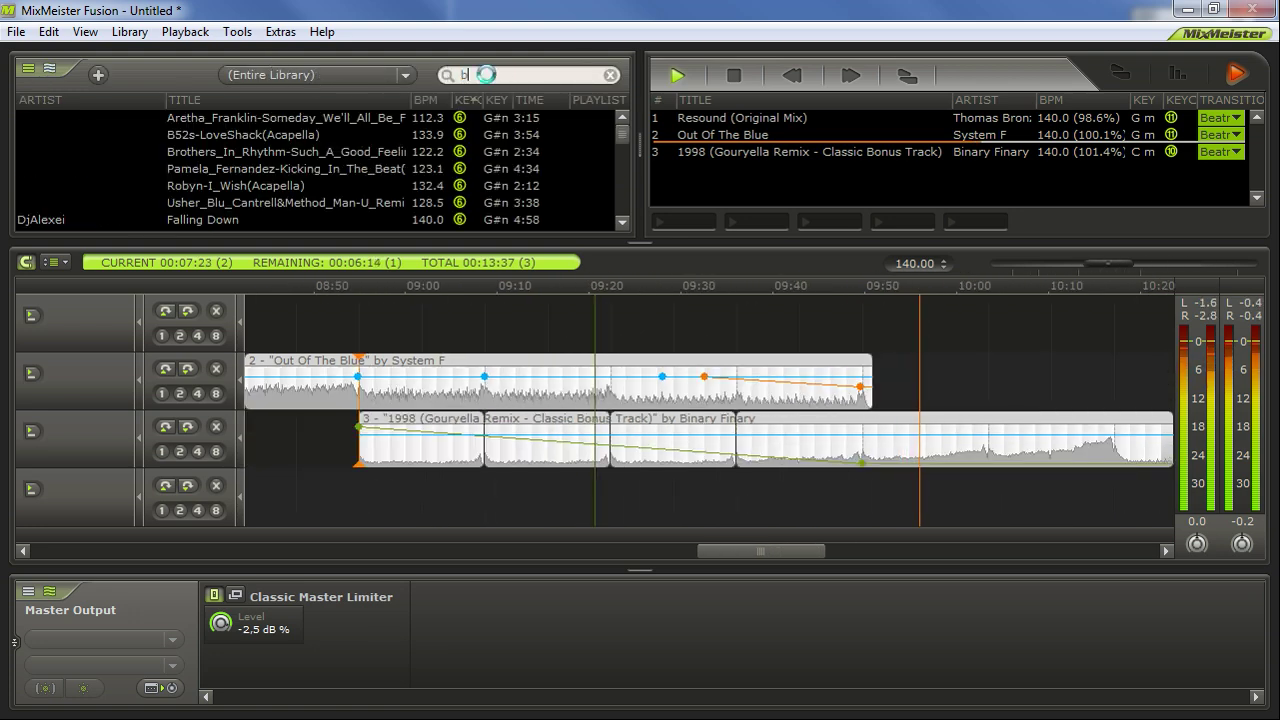
pyautogui.write('ackspin')
pyautogui.moveTo(200, 118); pyautogui.dragTo(864, 495)
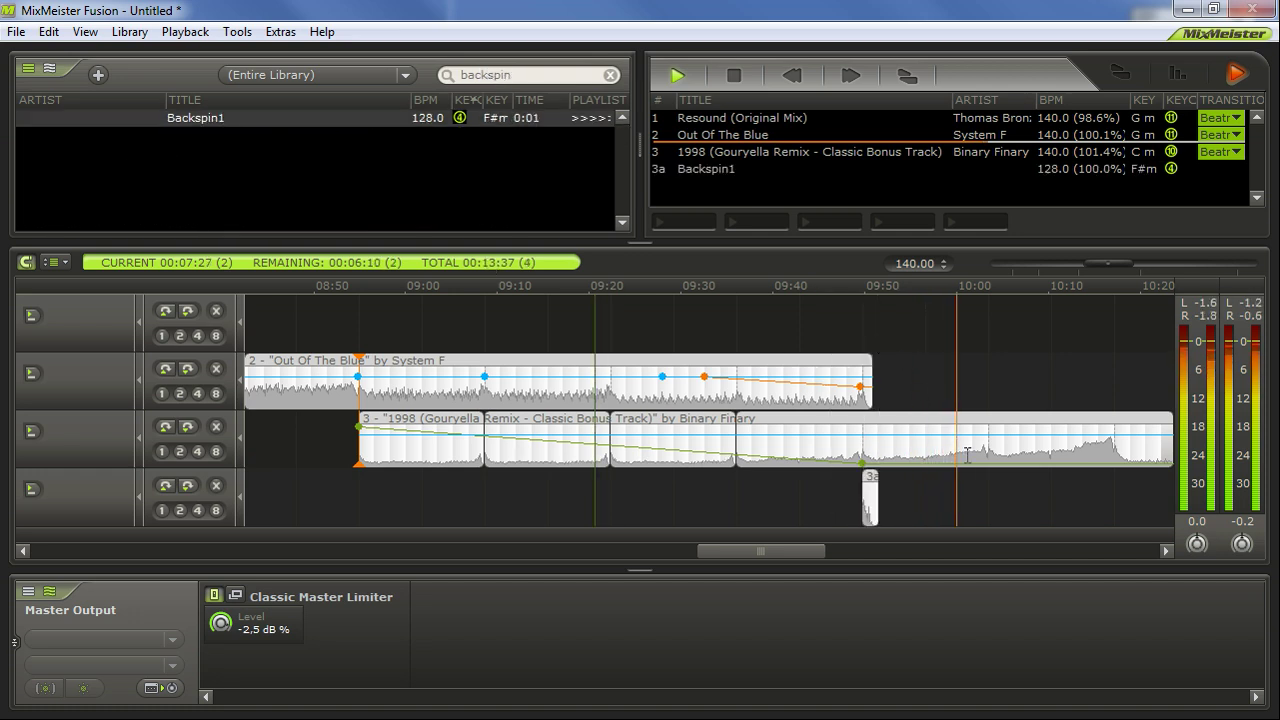
# Slope the orange EQ line of Backspin1 down from the clip's start to a point just before its middle.
pyautogui.scroll(5, 853, 495)
pyautogui.click(925, 495)
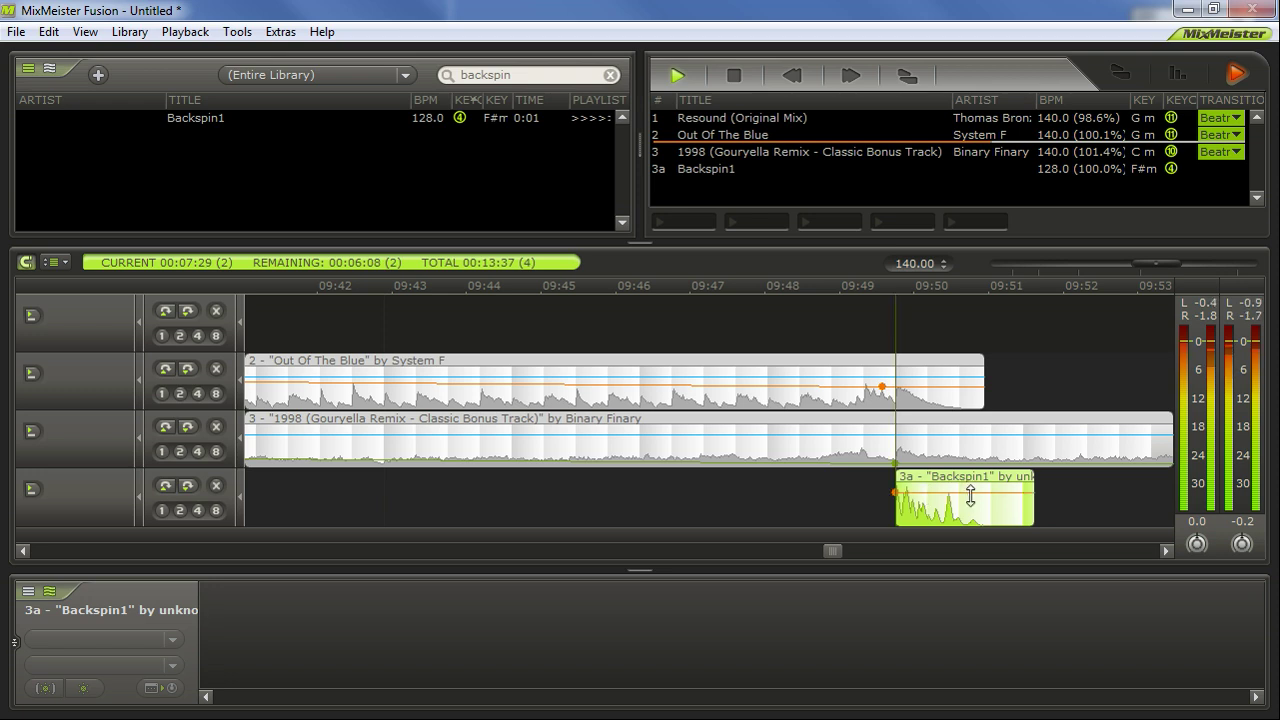
pyautogui.moveTo(1022, 492); pyautogui.dragTo(954, 512)
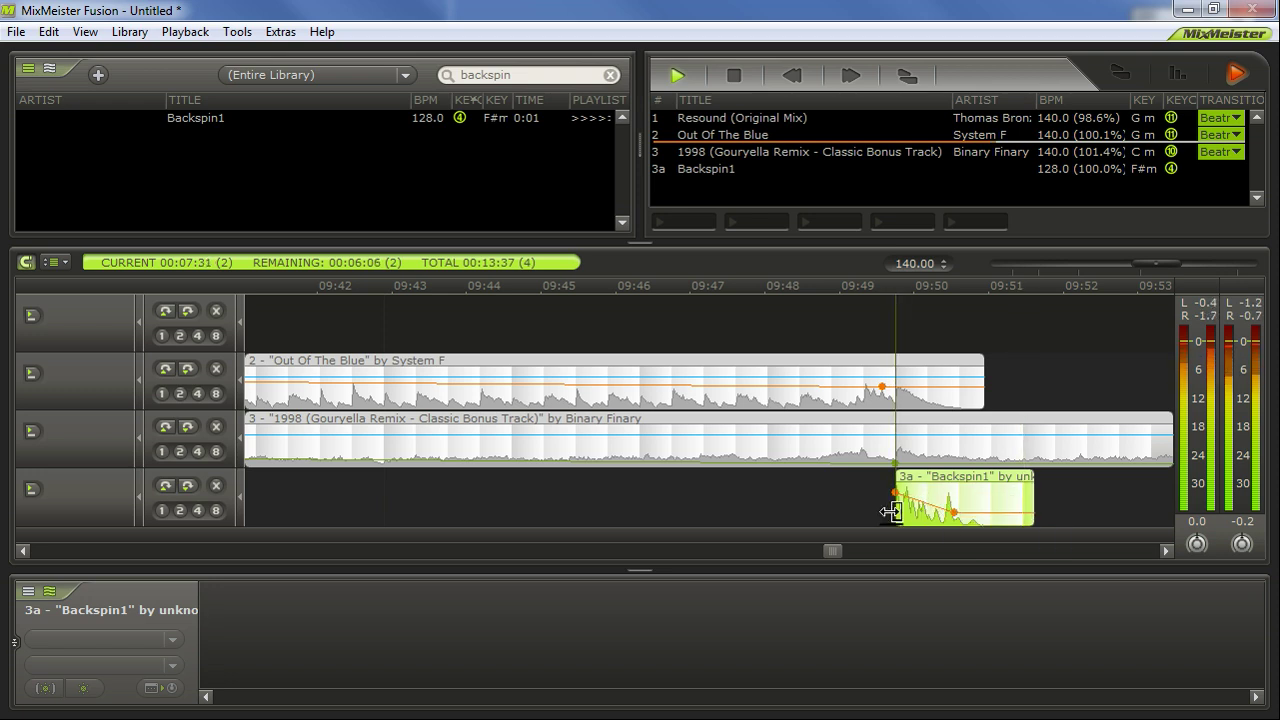
pyautogui.click(859, 498)
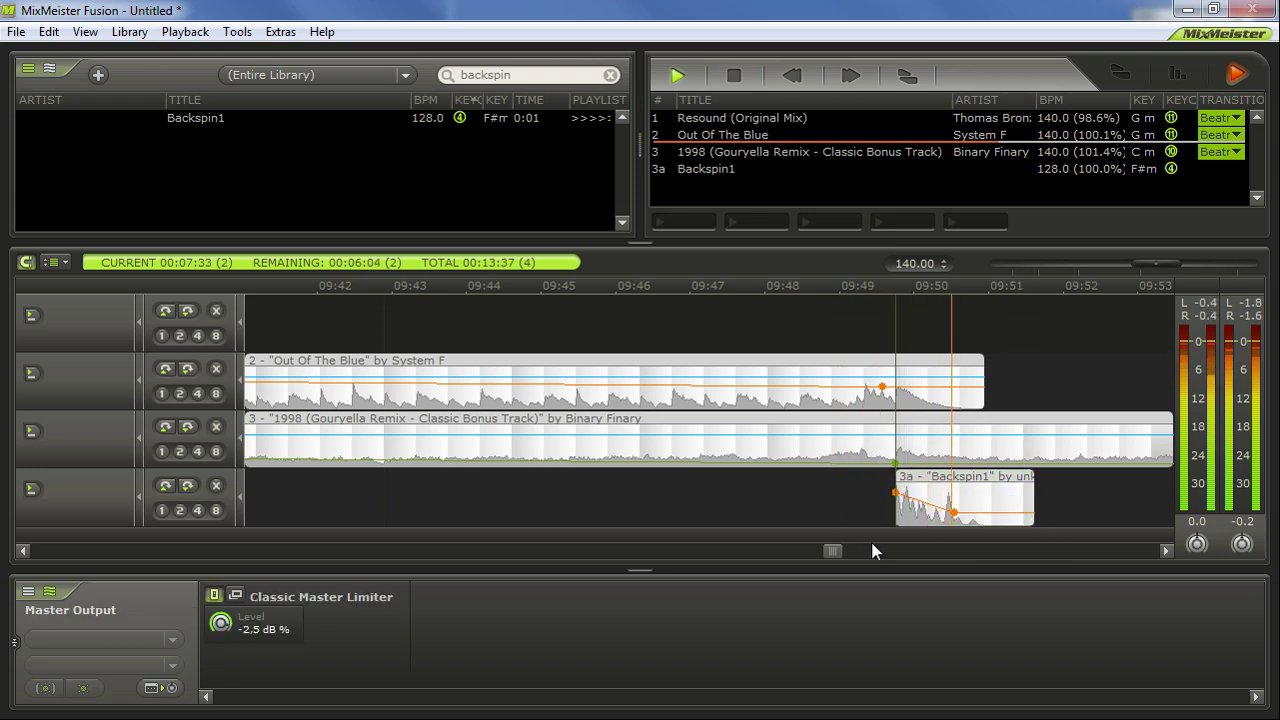
# Examine the timeline from the current playback position through to the end of 1998 (Gouryella Remix).
pyautogui.scroll(-5, 869, 540)
pyautogui.moveTo(786, 550); pyautogui.dragTo(668, 550)
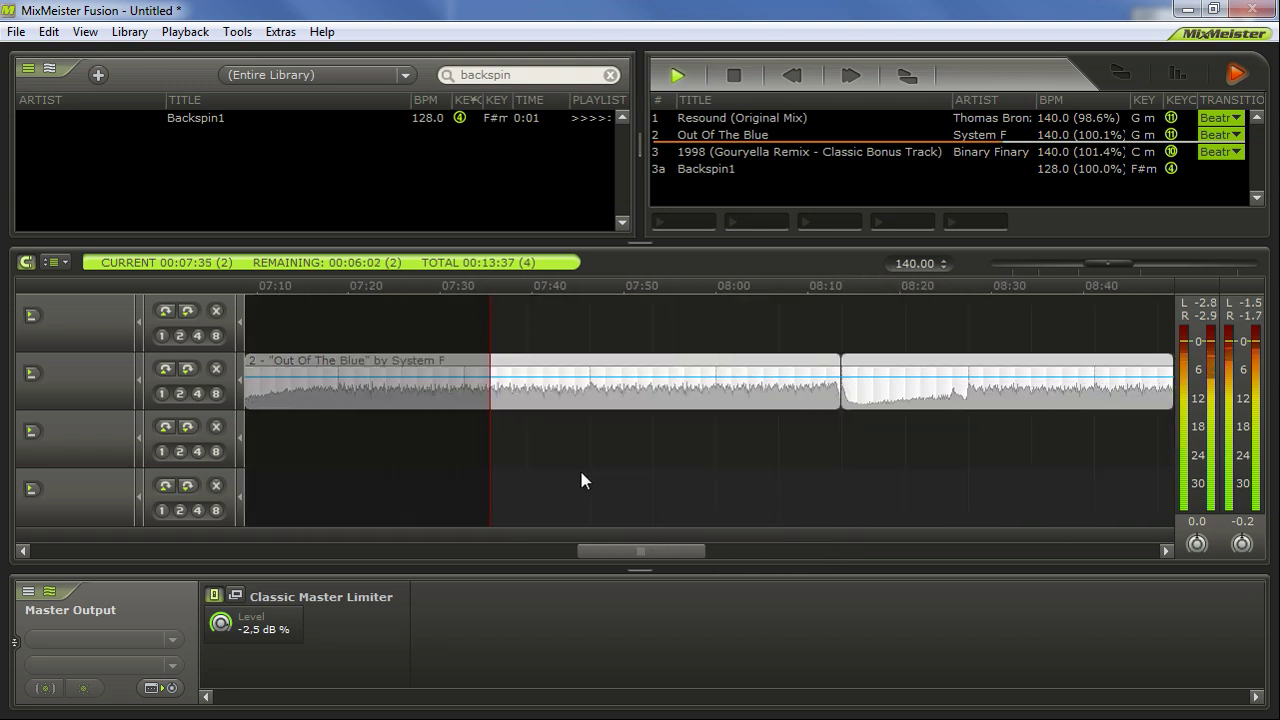
pyautogui.scroll(-2, 628, 547)
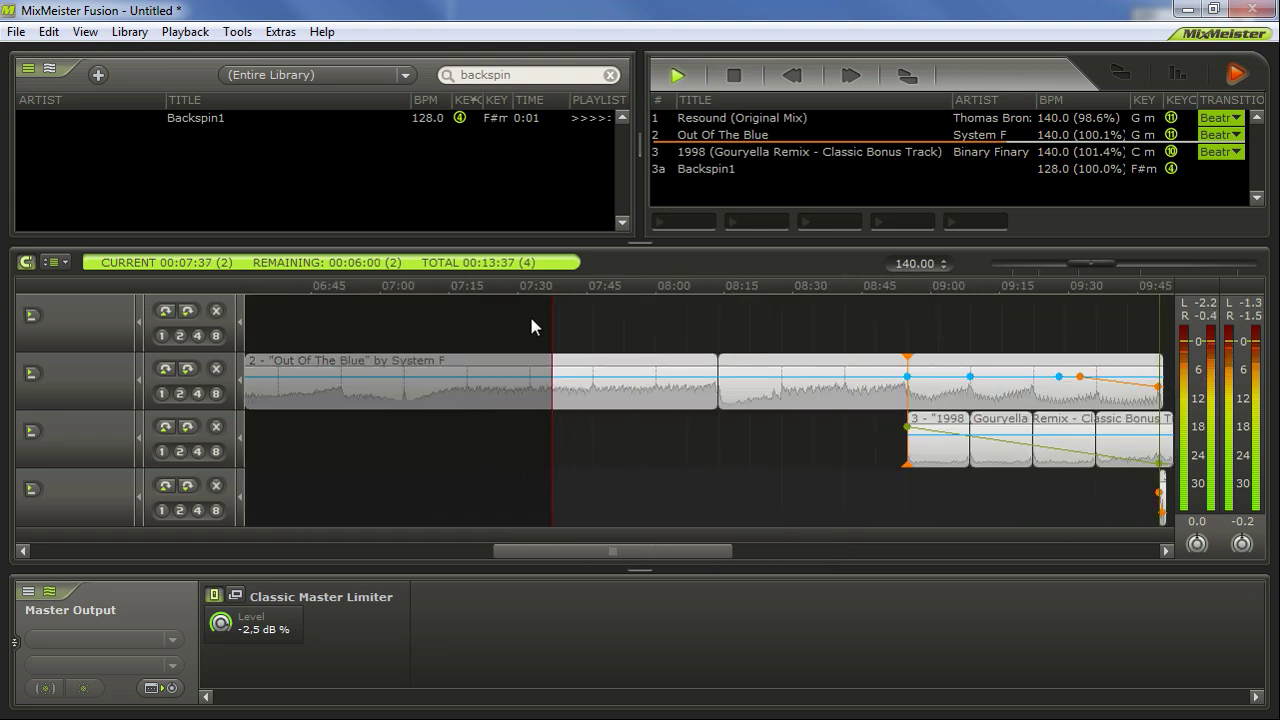
pyautogui.moveTo(582, 551); pyautogui.dragTo(687, 551)
pyautogui.scroll(-2, 652, 508)
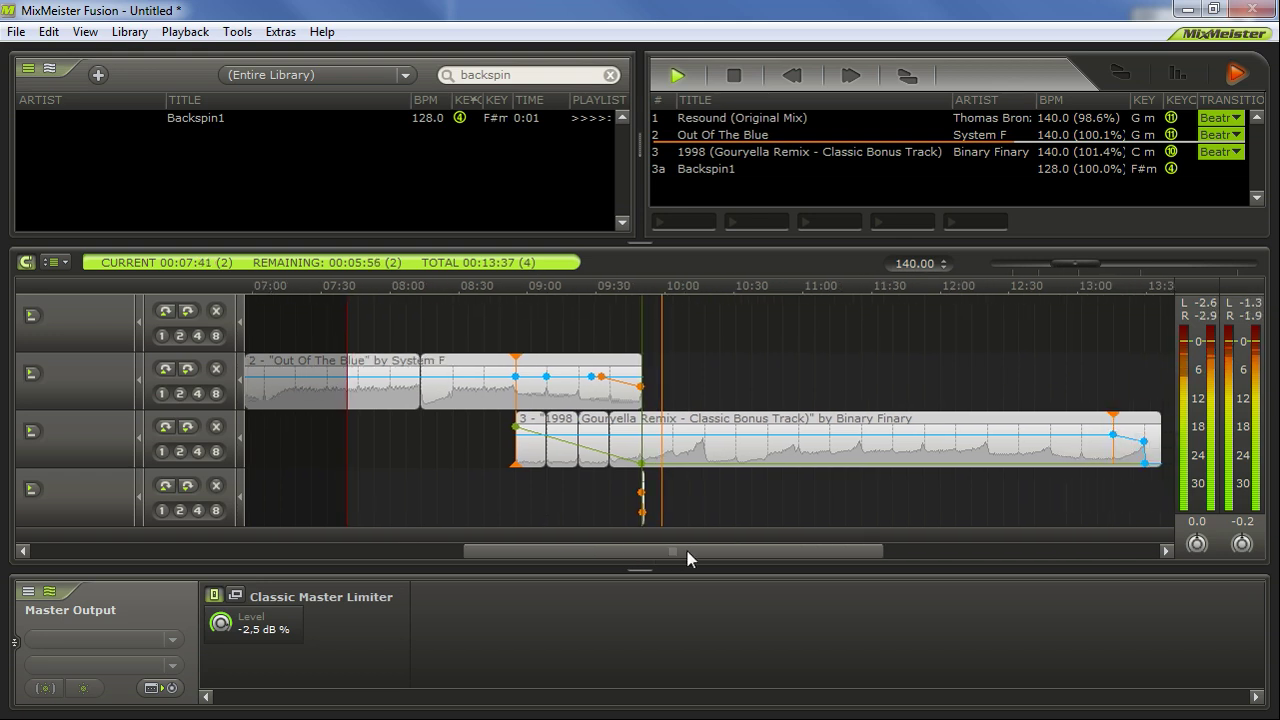
pyautogui.click(786, 455)
pyautogui.scroll(-1, 755, 555)
pyautogui.scroll(1, 756, 539)
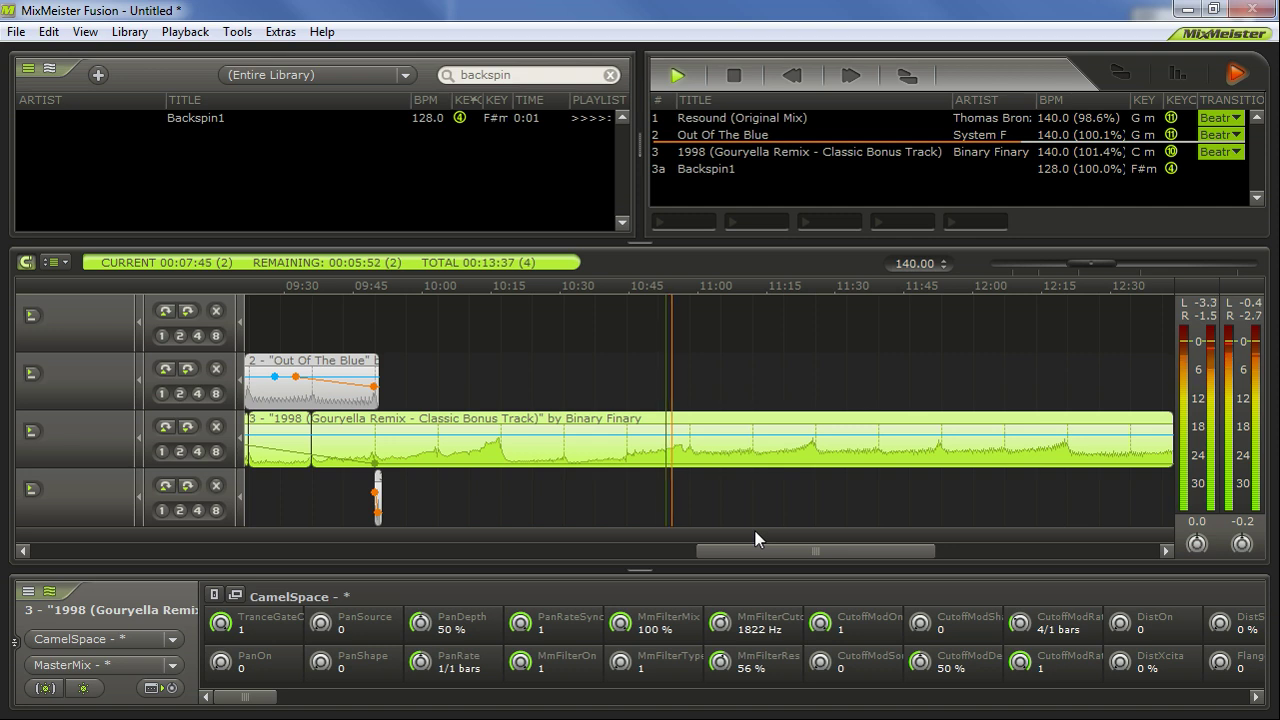
pyautogui.scroll(-1, 756, 539)
pyautogui.scroll(1, 755, 538)
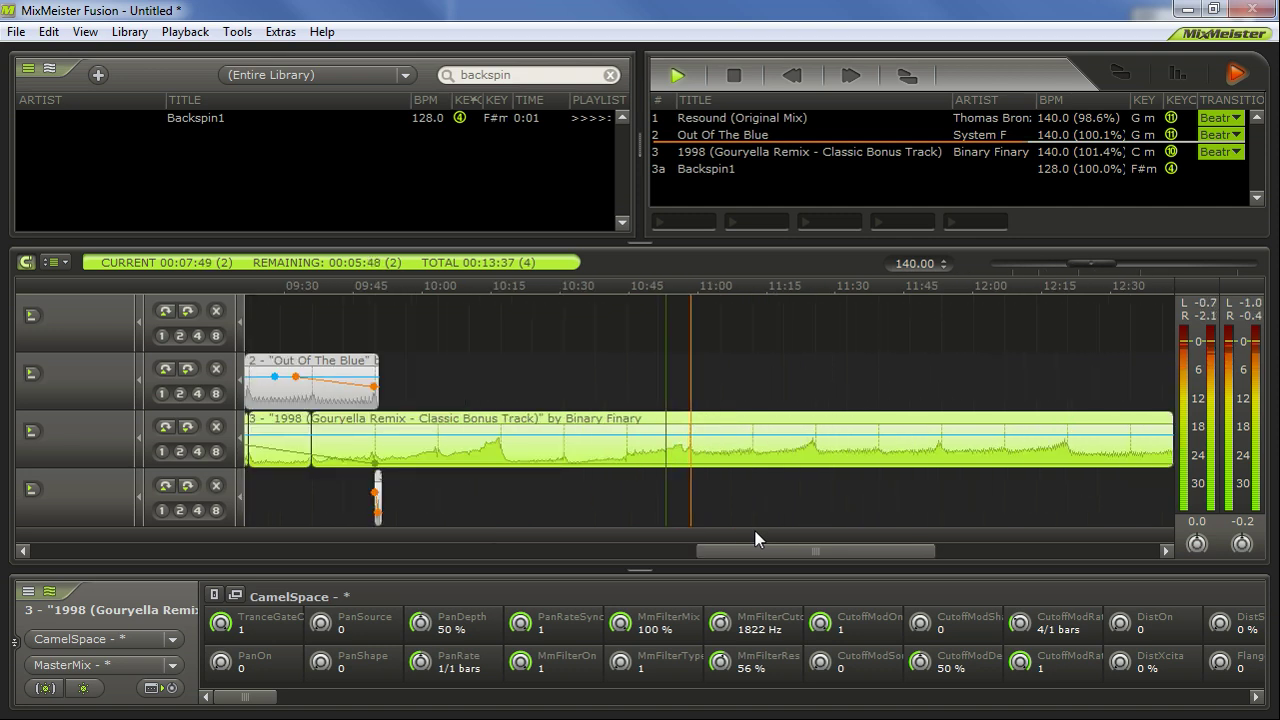
pyautogui.moveTo(798, 552); pyautogui.dragTo(851, 557)
pyautogui.scroll(-1, 826, 544)
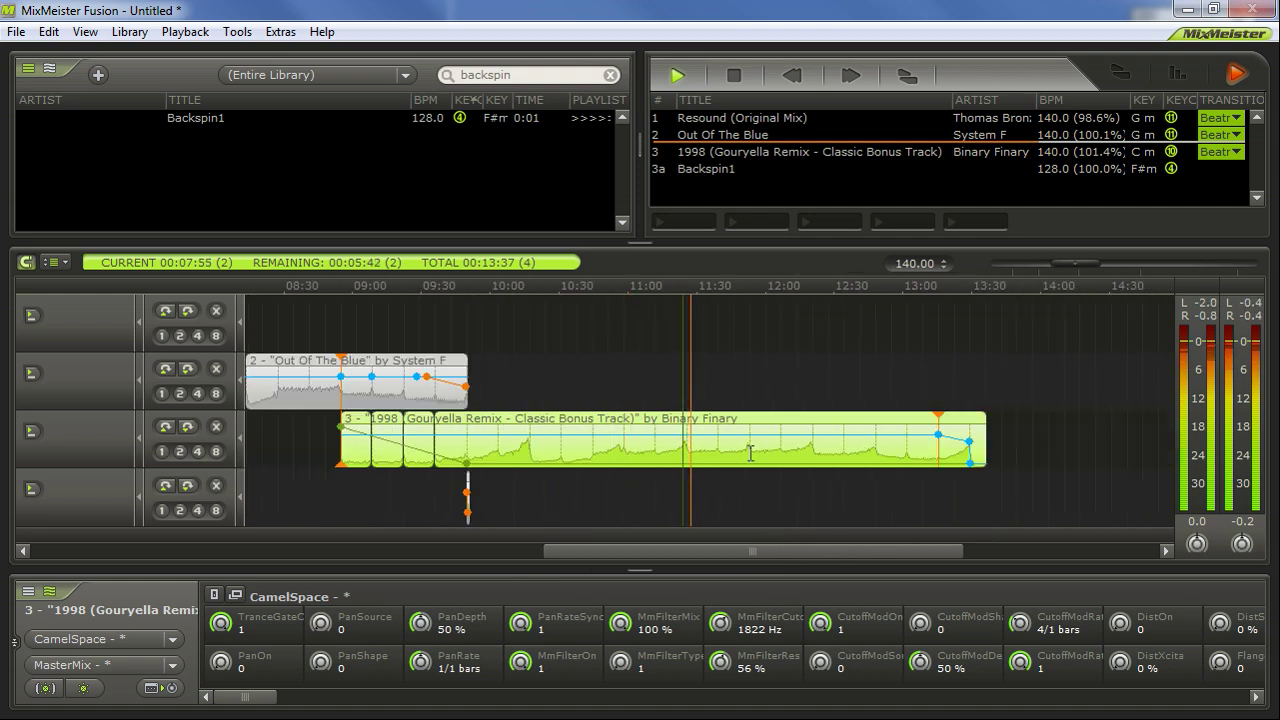
# Split 1998 (Gouryella Remix) at about 11:50 and 11:22 and delete the section between the cuts.
pyautogui.scroll(1, 754, 482)
pyautogui.scroll(1, 752, 482)
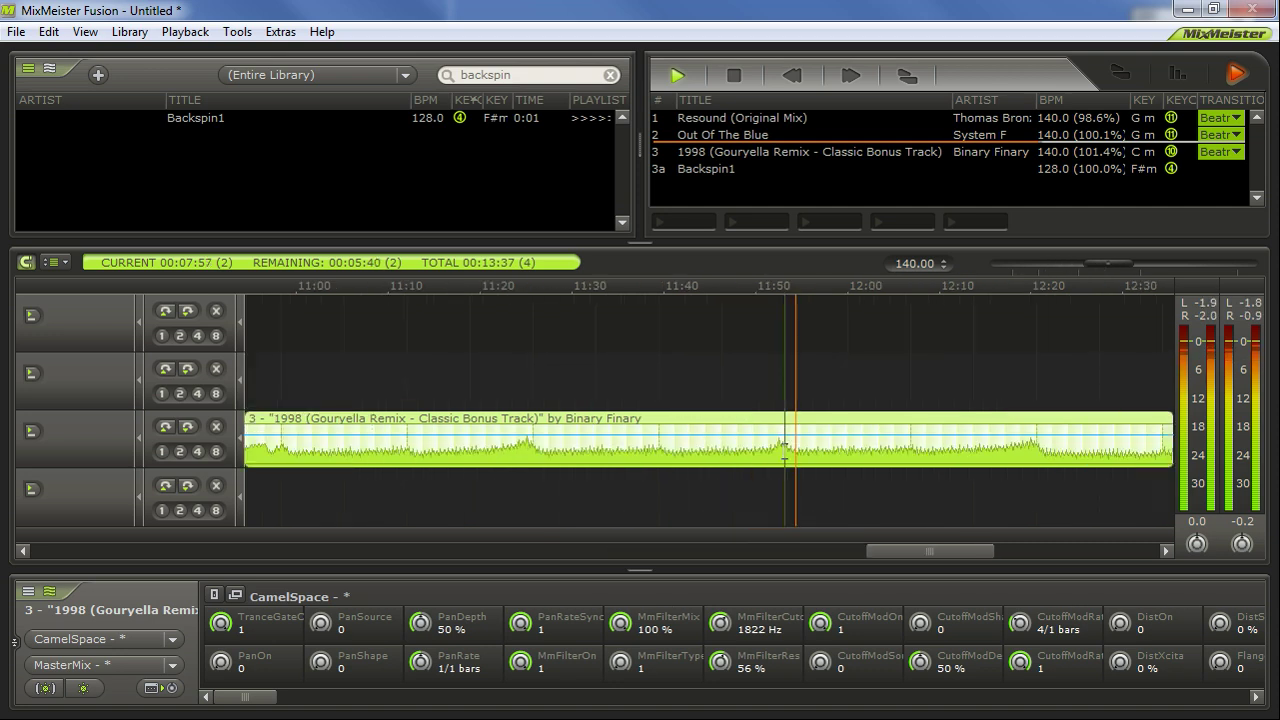
pyautogui.press('s')
pyautogui.scroll(-1, 785, 483)
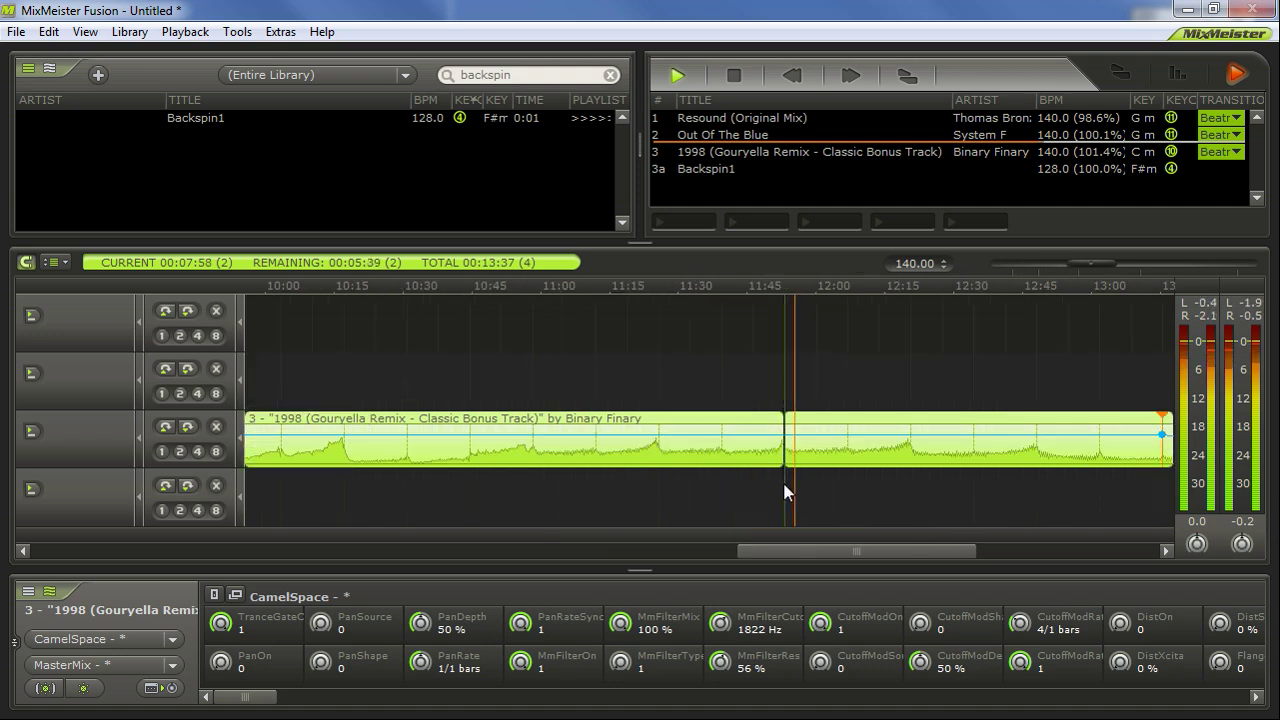
pyautogui.click(658, 440)
pyautogui.press('s')
pyautogui.click(713, 424)
pyautogui.press('Delete')
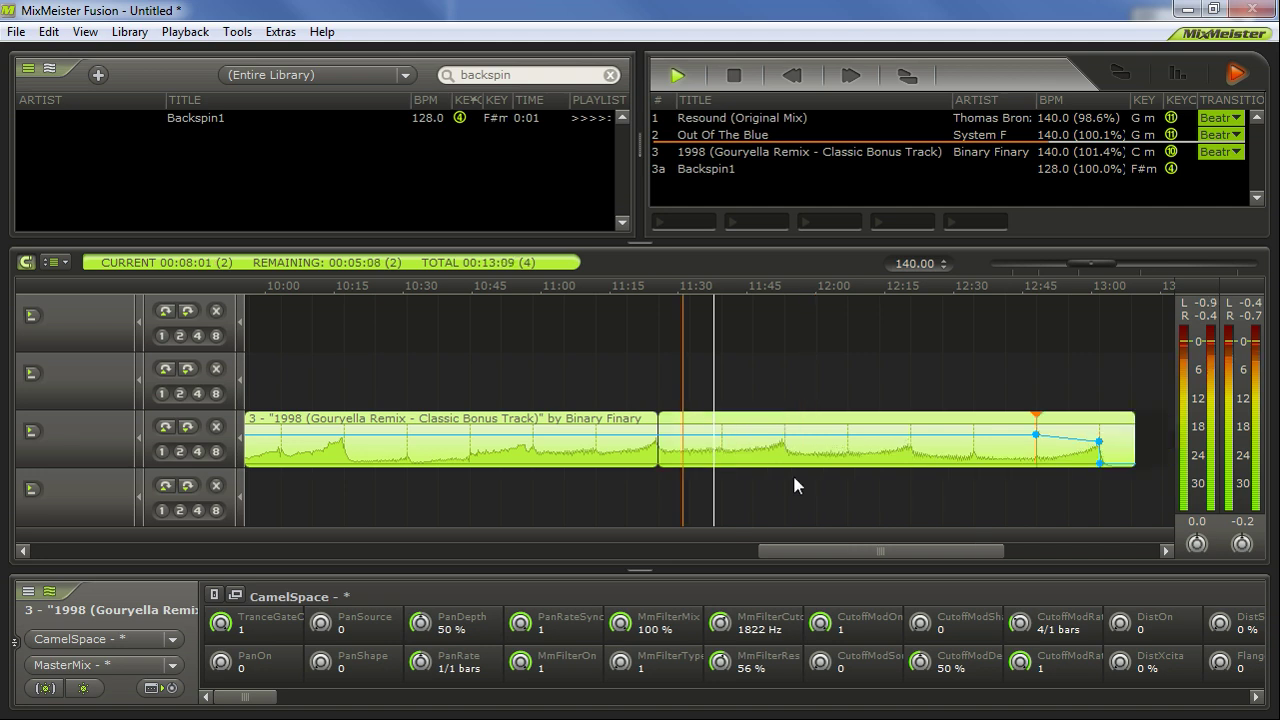
# Move the outro anchor of 1998 (Gouryella Remix) to about 11:50 and flatten the volume envelope that follows it.
pyautogui.scroll(-1, 614, 500)
pyautogui.click(510, 477)
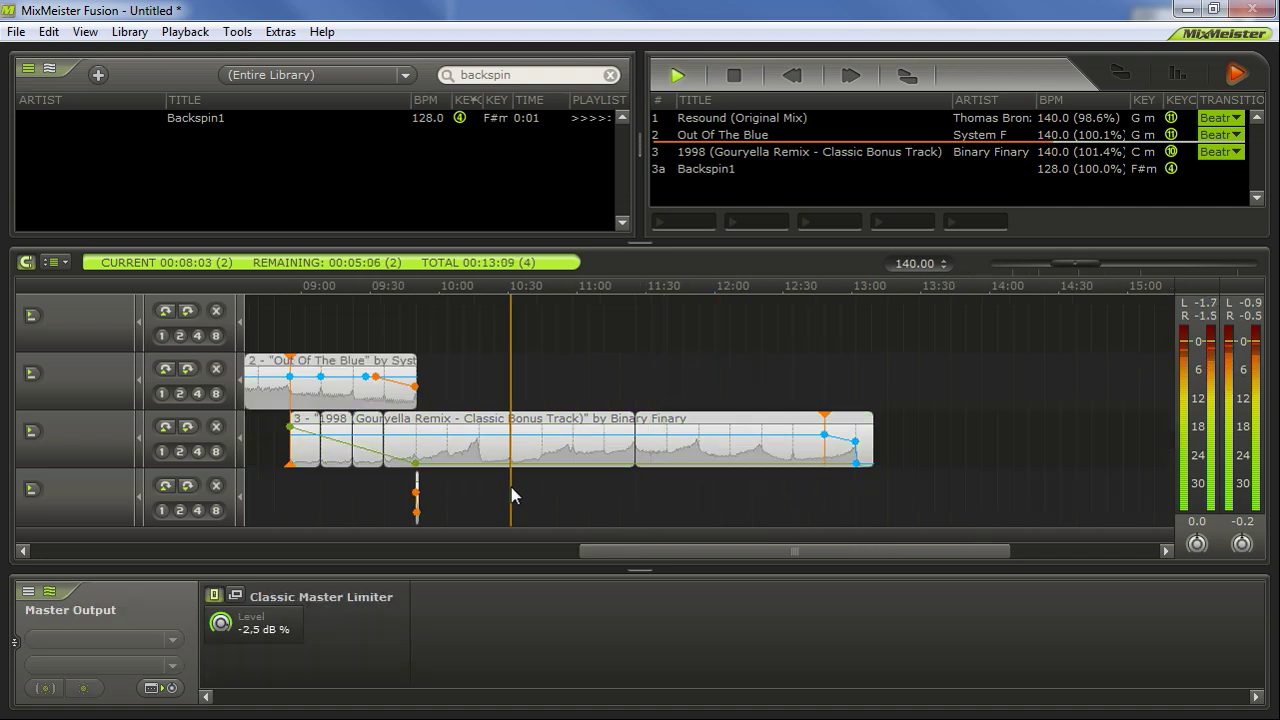
pyautogui.click(538, 463)
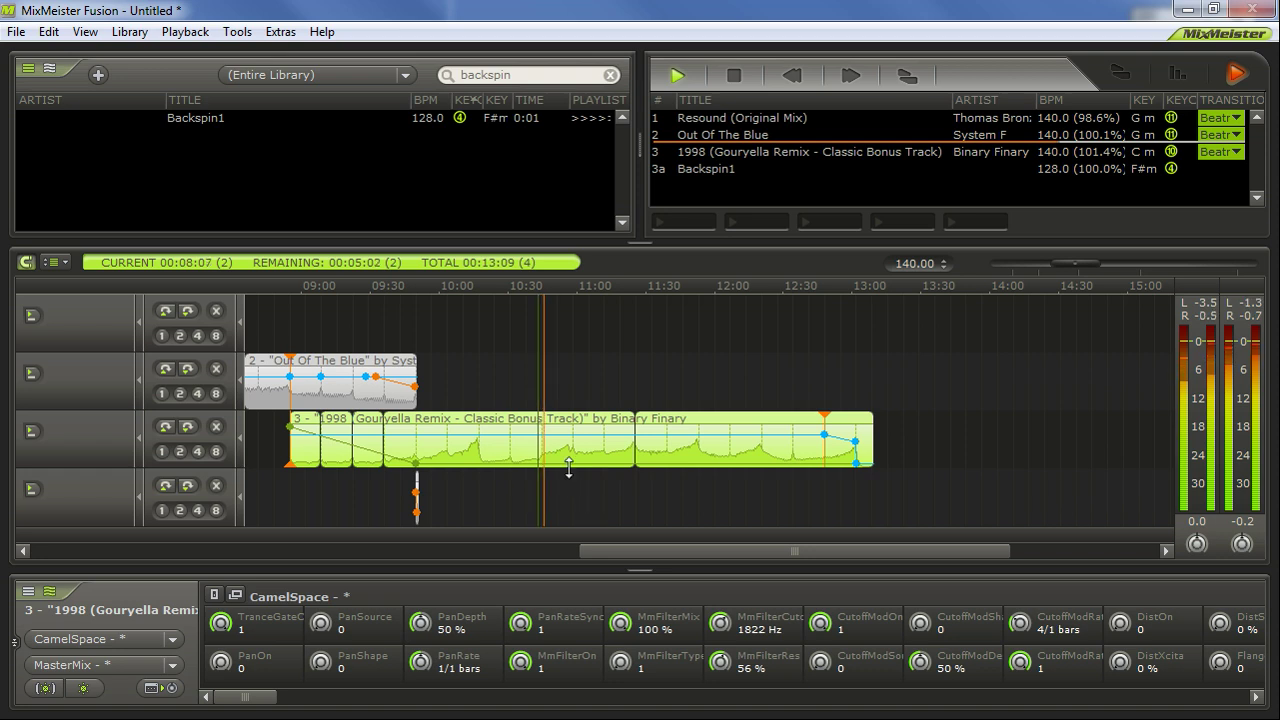
pyautogui.scroll(1, 589, 478)
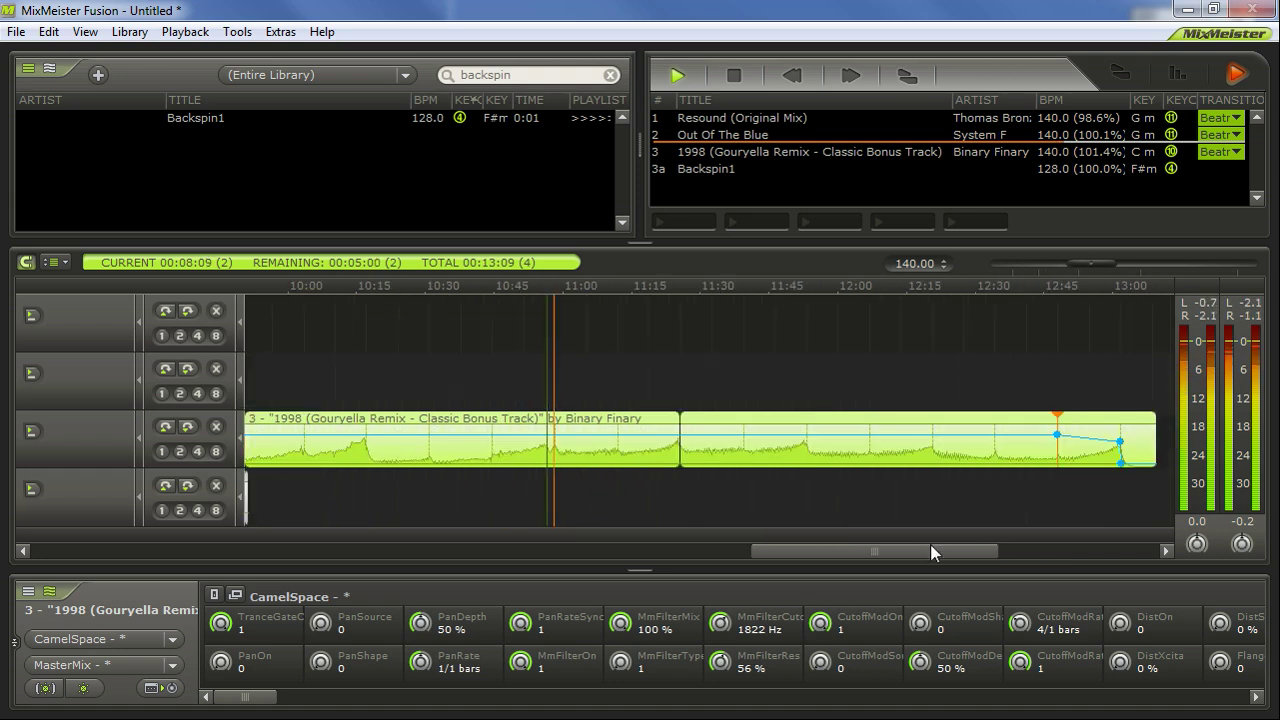
pyautogui.click(919, 468)
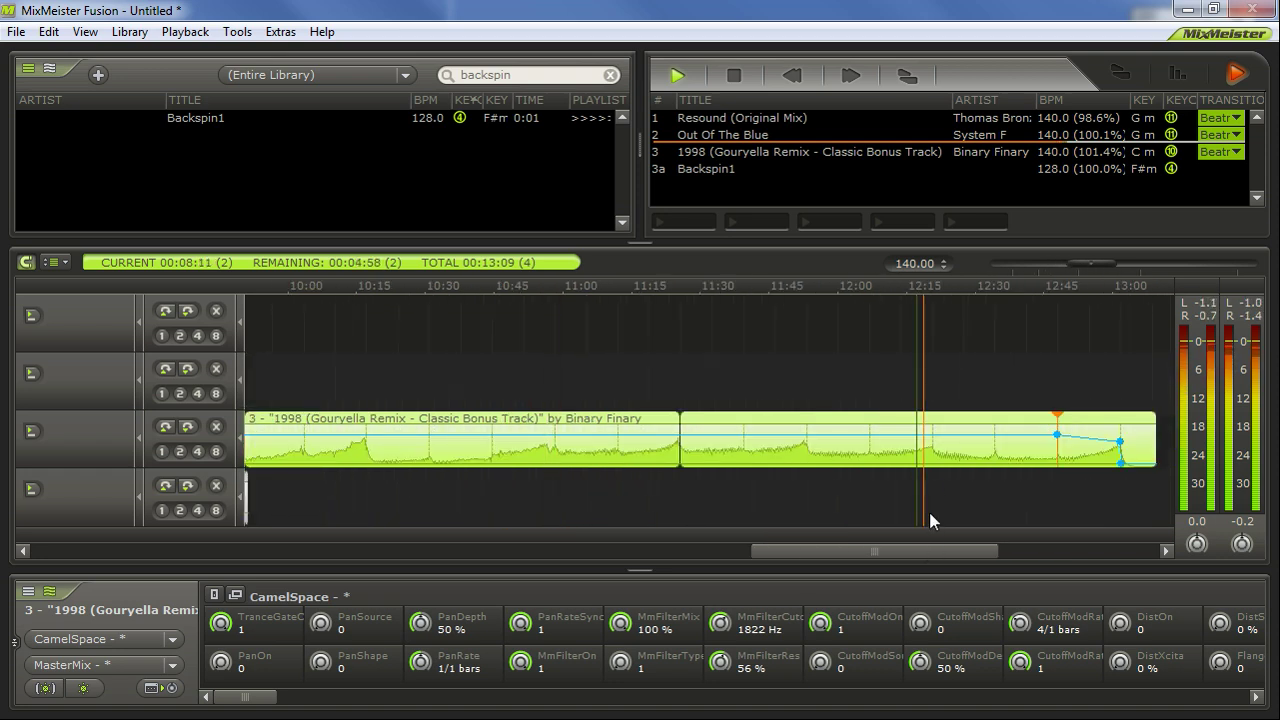
pyautogui.click(829, 462)
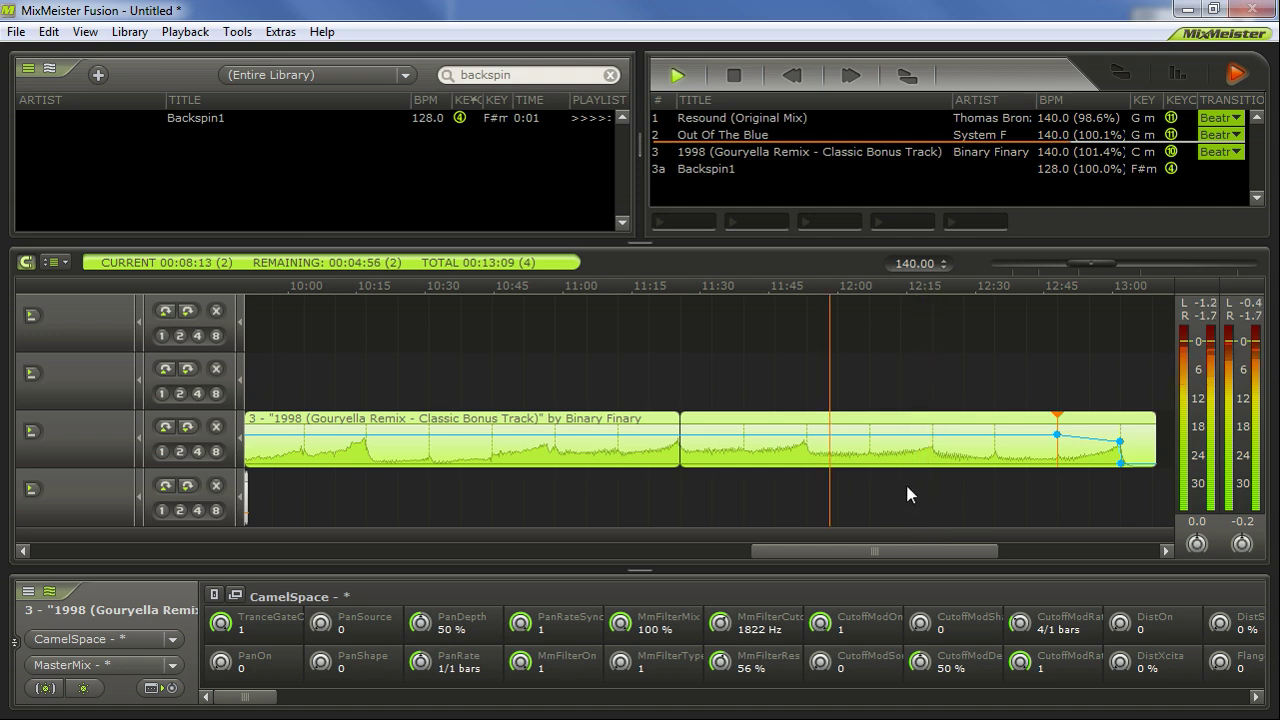
pyautogui.click(805, 480)
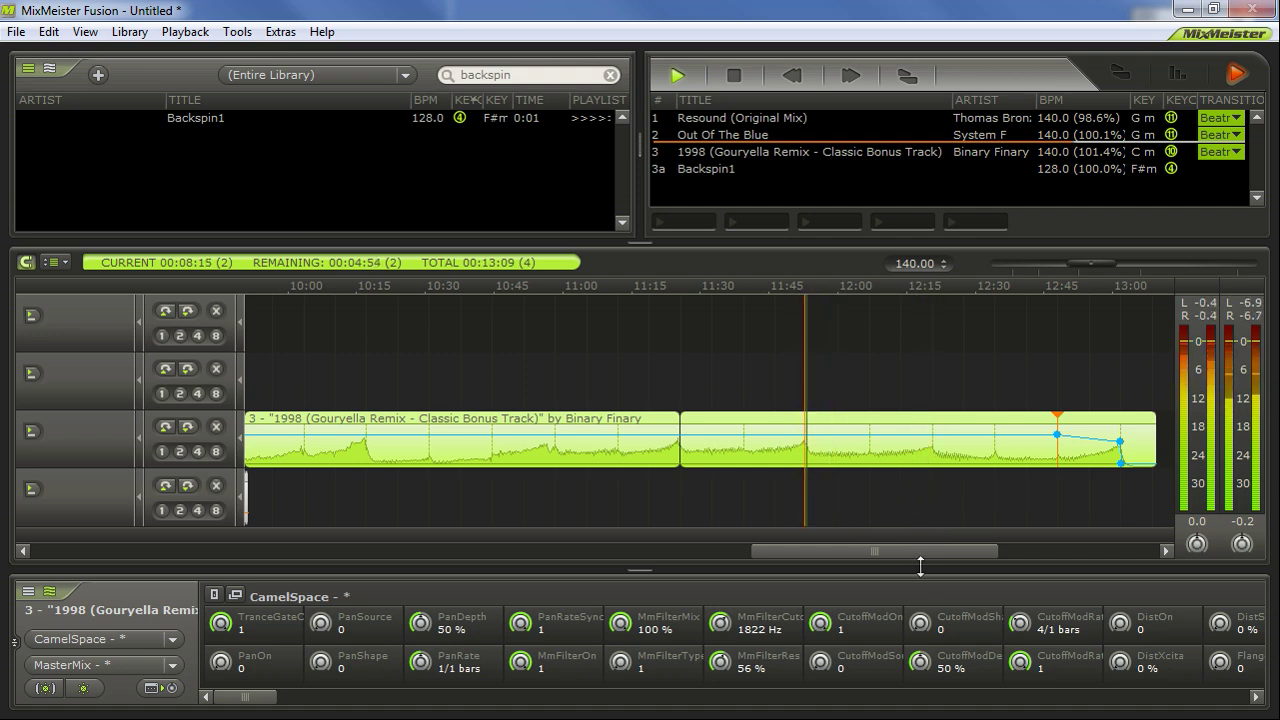
pyautogui.moveTo(1057, 445)
pyautogui.mouseDown()
pyautogui.moveTo(806, 459)
pyautogui.moveTo(963, 431)
pyautogui.mouseUp()
# Split 1998 (Gouryella Remix) at about 12:32 and 12:46 and delete the section between the cuts.
pyautogui.click(926, 457)
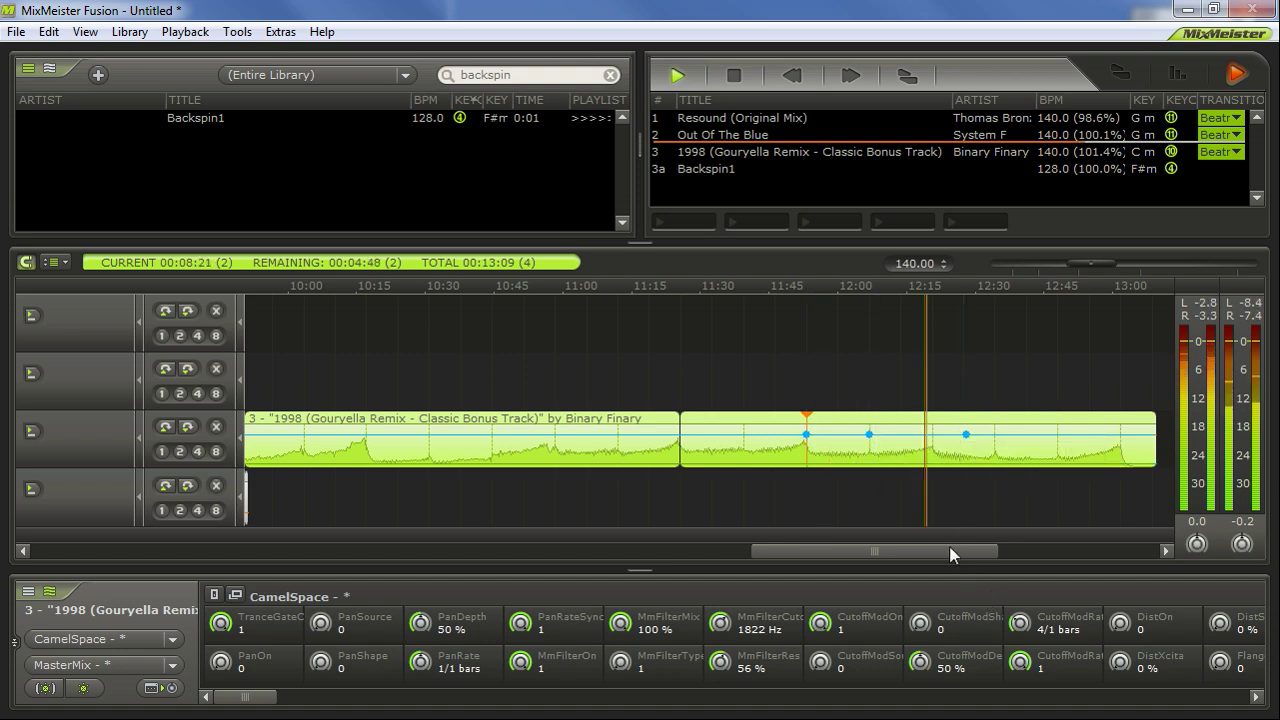
pyautogui.moveTo(929, 553); pyautogui.dragTo(952, 553)
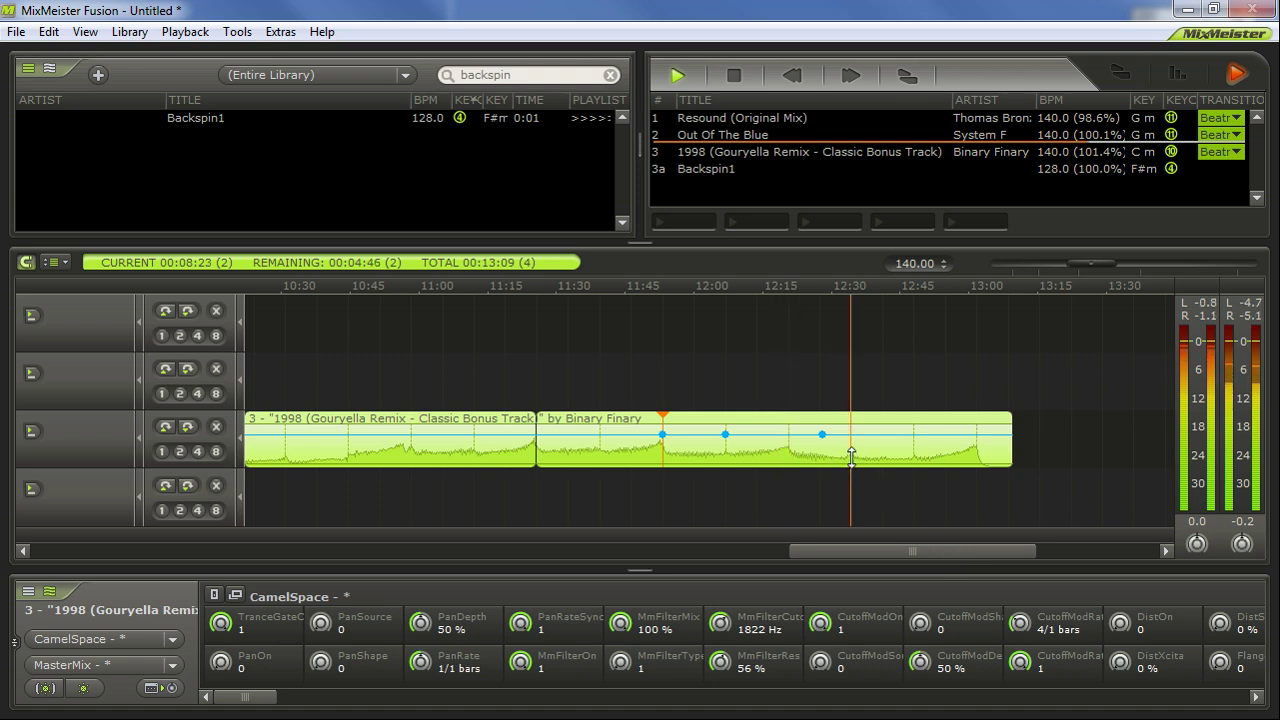
pyautogui.scroll(1, 919, 525)
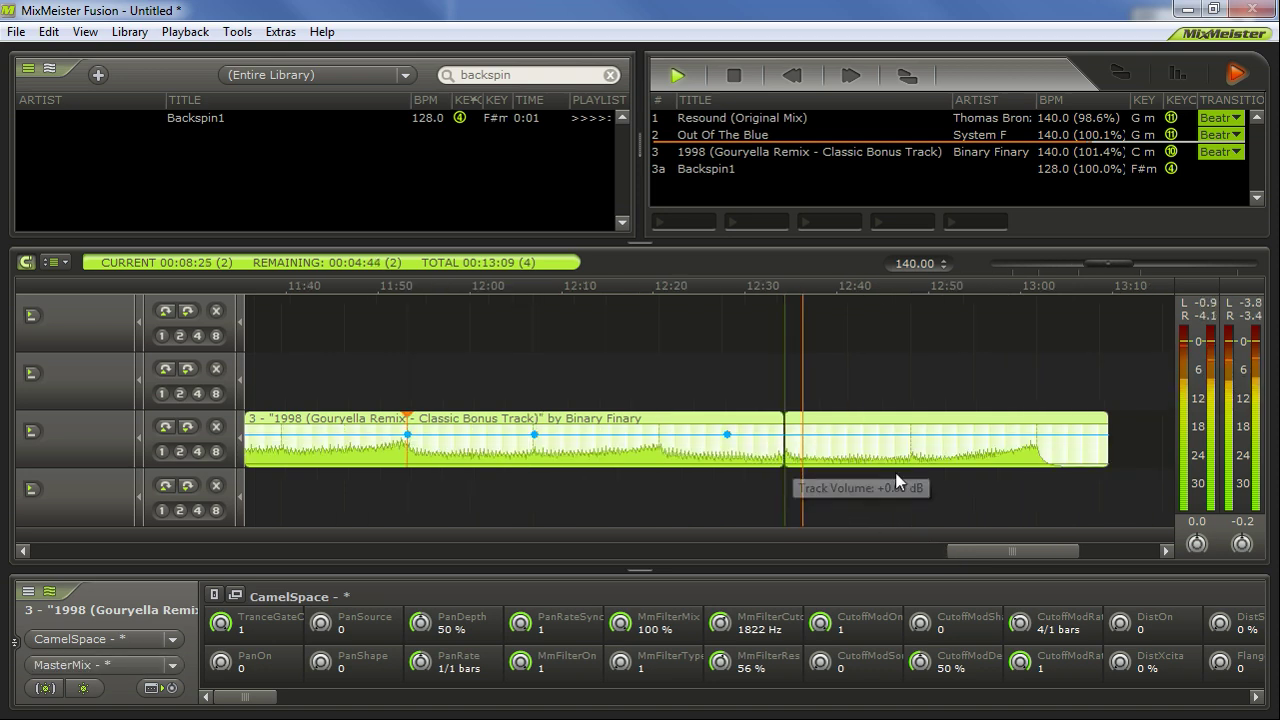
pyautogui.click(910, 447)
pyautogui.click(849, 423)
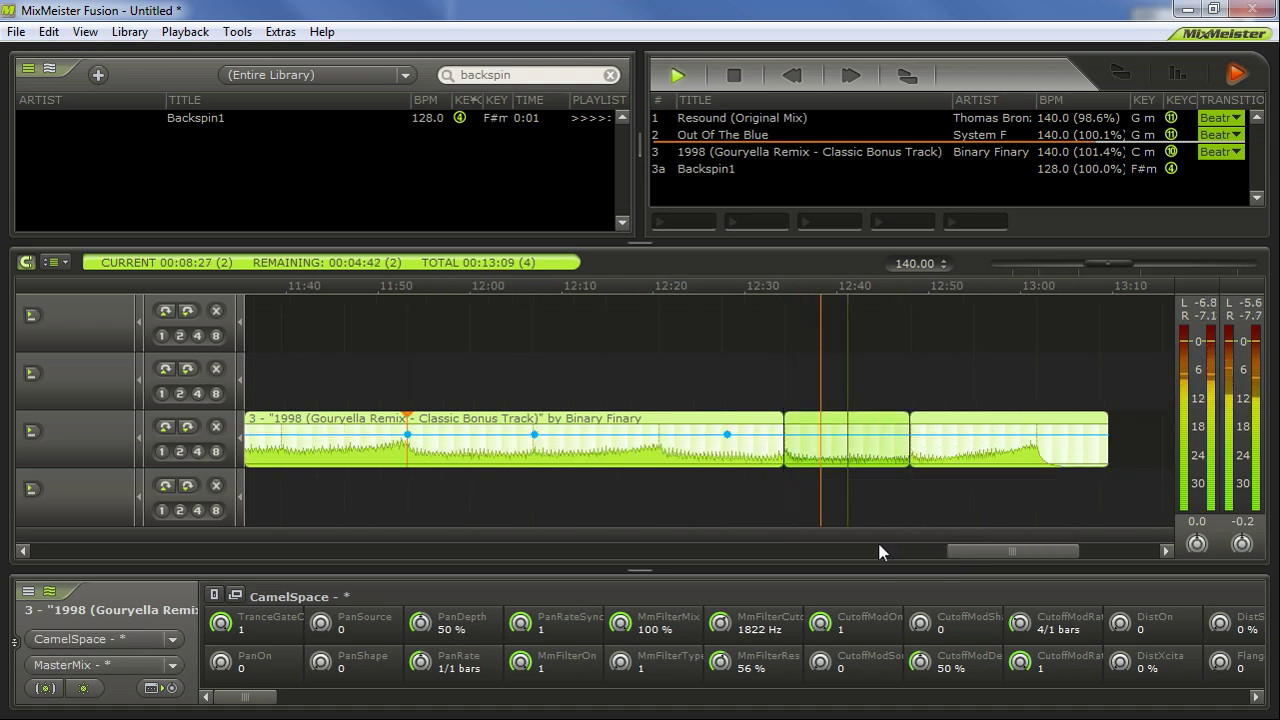
pyautogui.press('Delete')
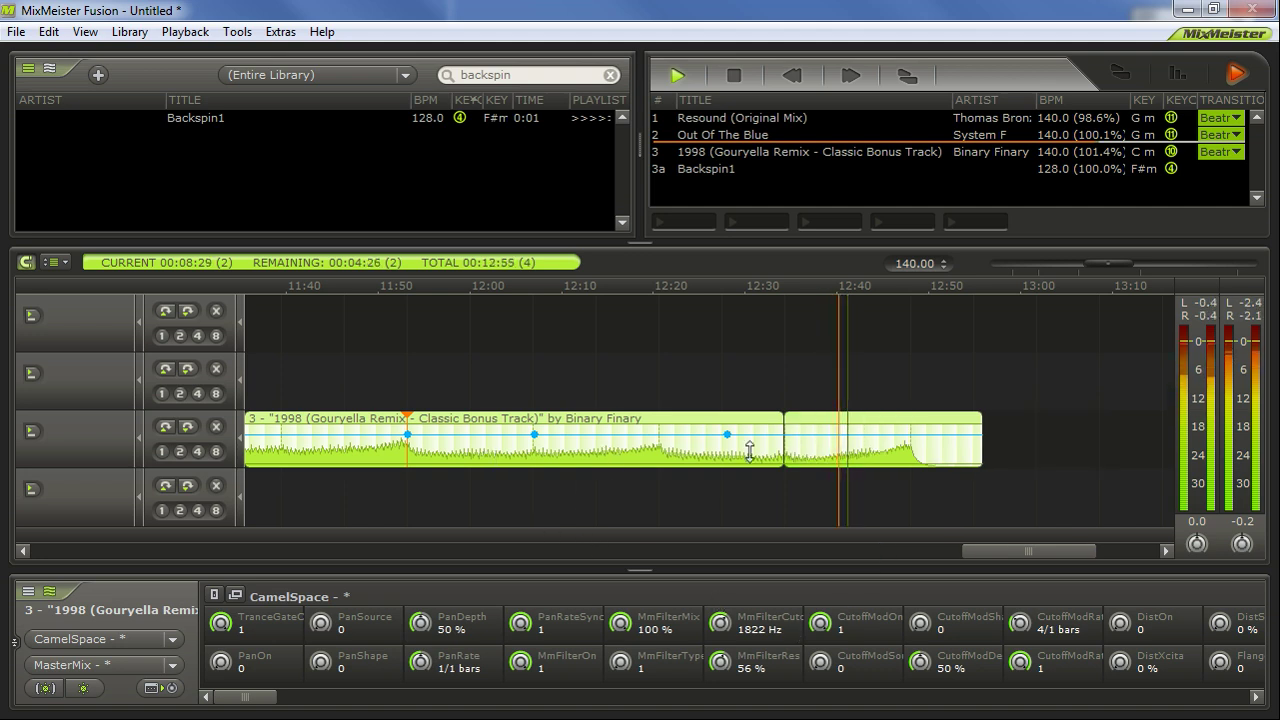
# Search the entire library for tiesto.
pyautogui.scroll(-2, 911, 487)
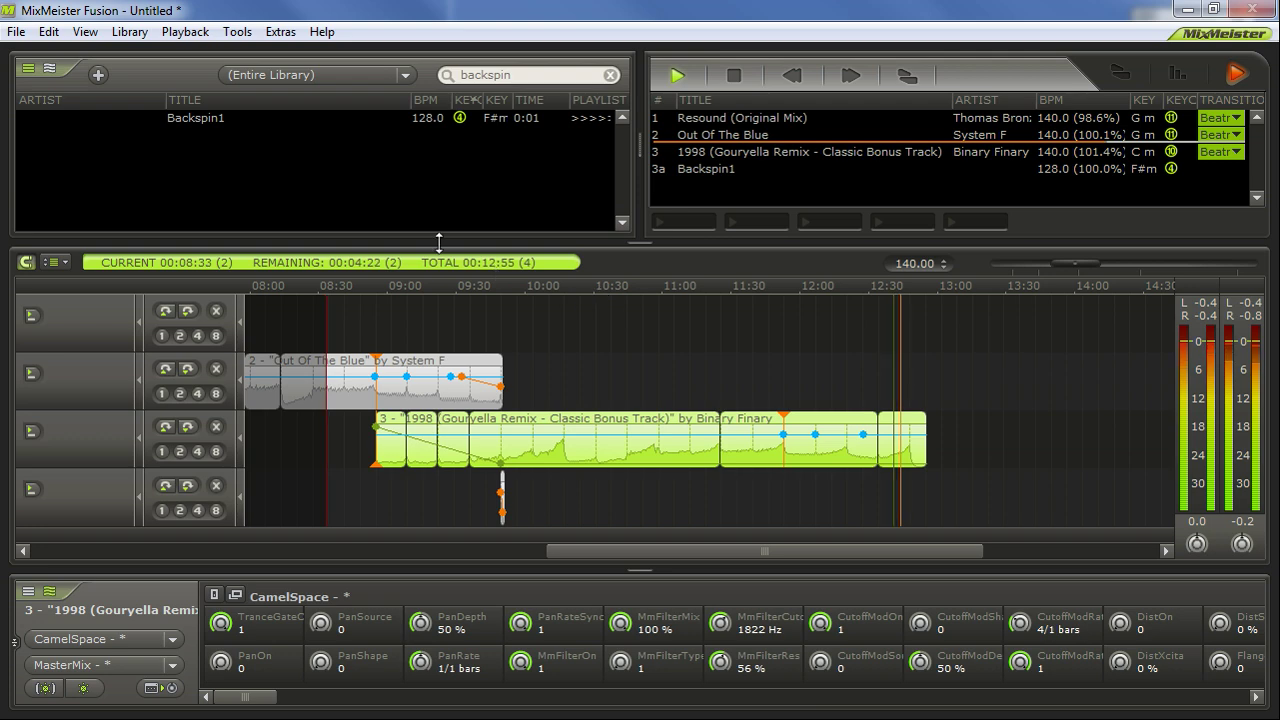
pyautogui.click(367, 74)
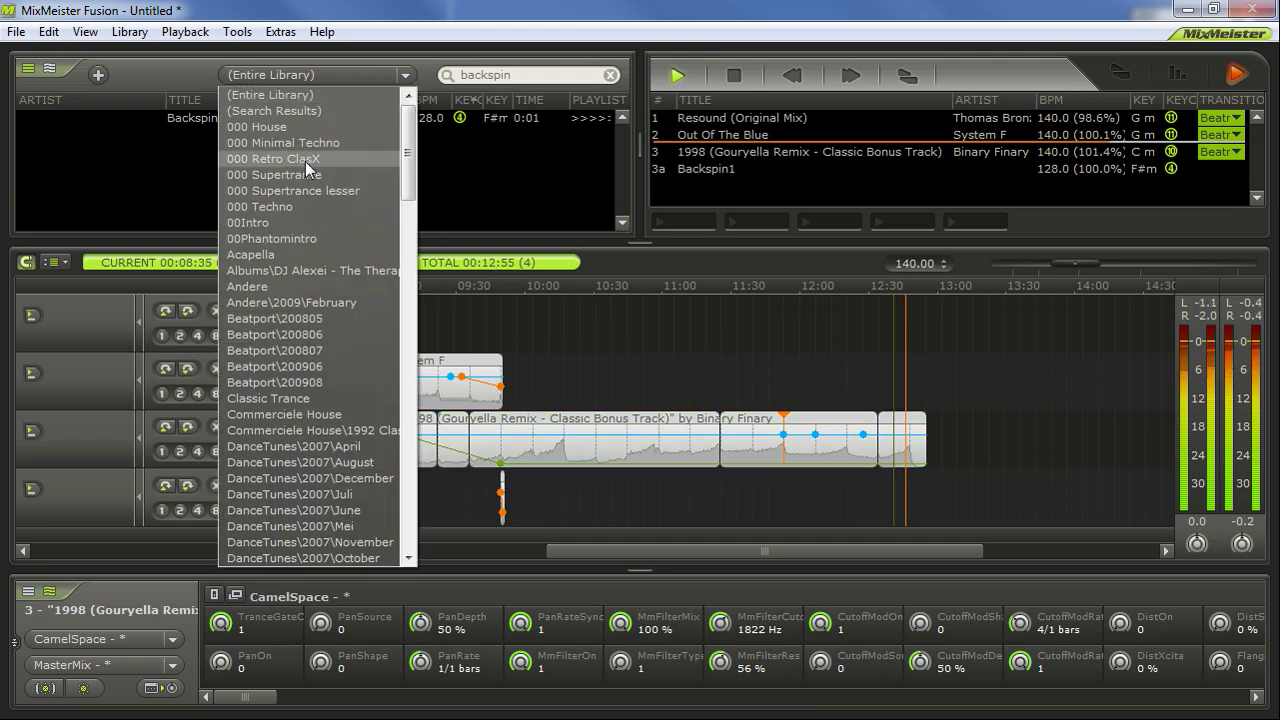
pyautogui.click(270, 95)
pyautogui.click(320, 75)
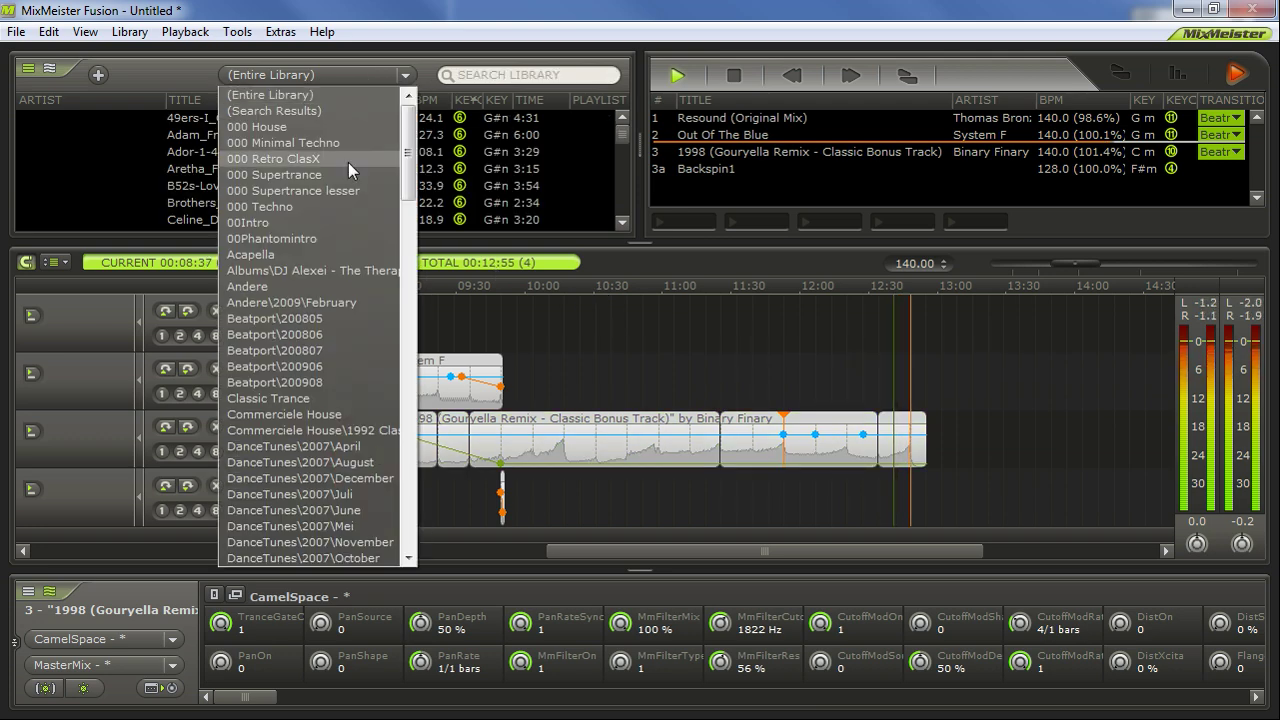
pyautogui.click(509, 75)
pyautogui.write('tie')
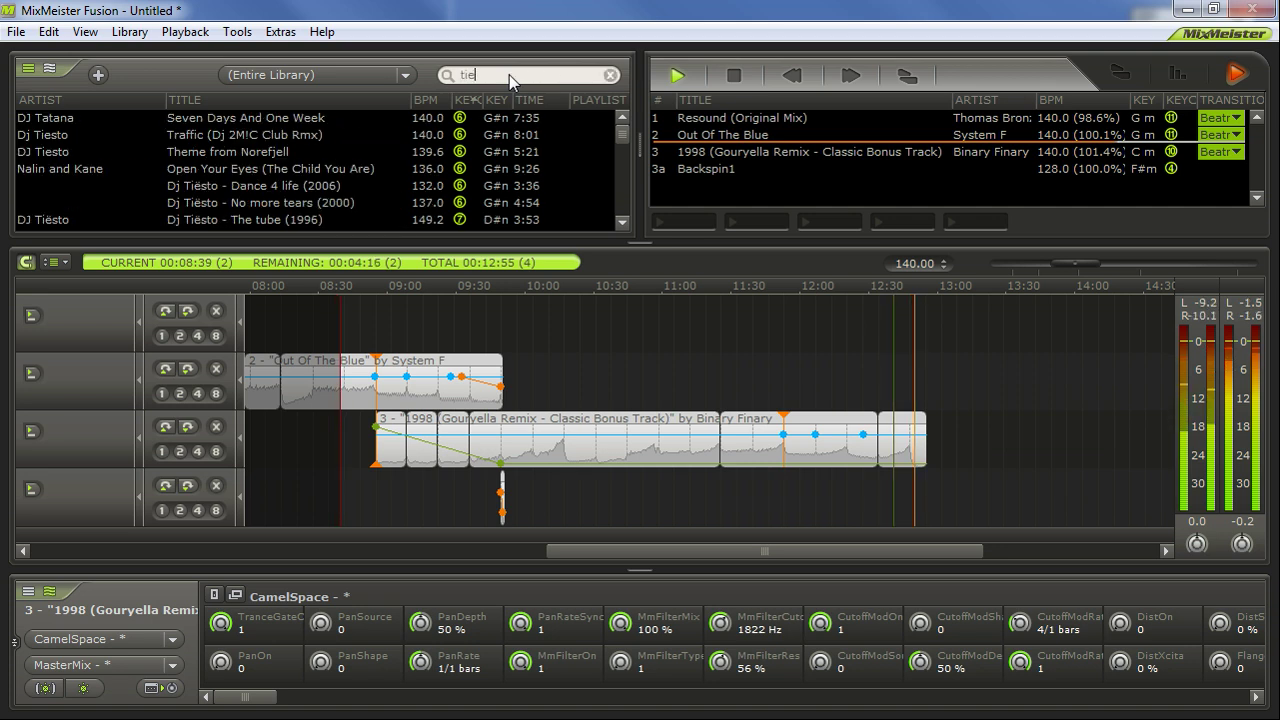
pyautogui.write('sto')
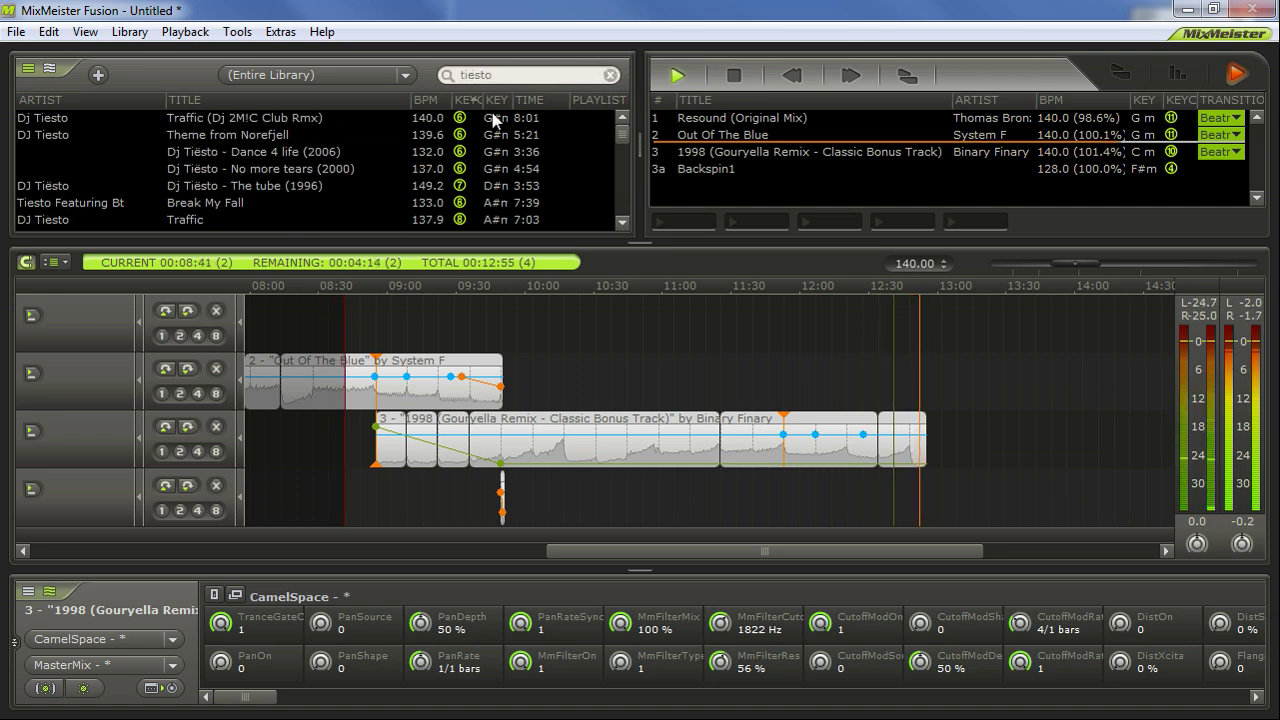